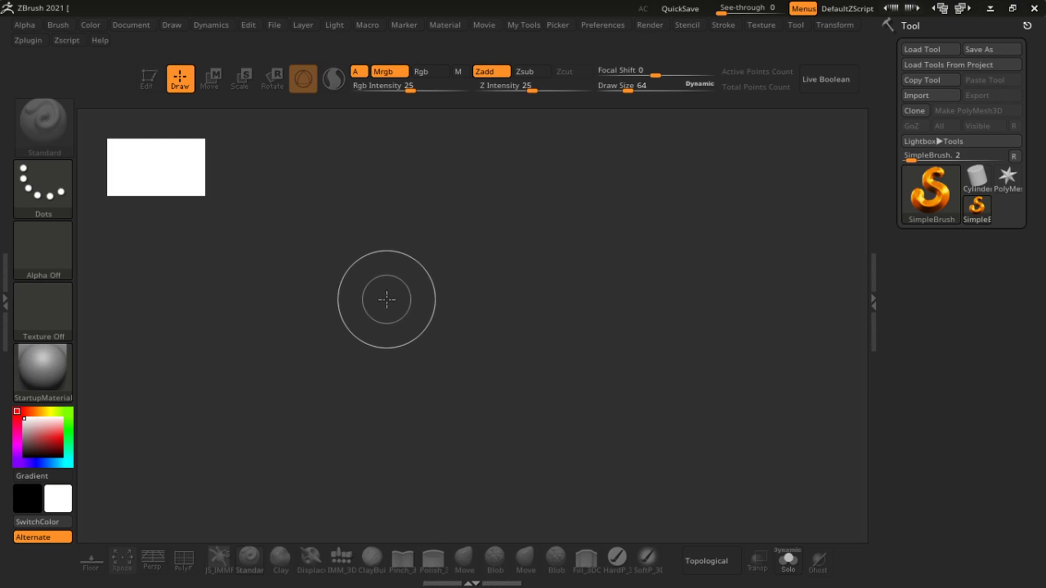
- Restore the standard user interface from the Config preferences
mouse_move(908, 183)
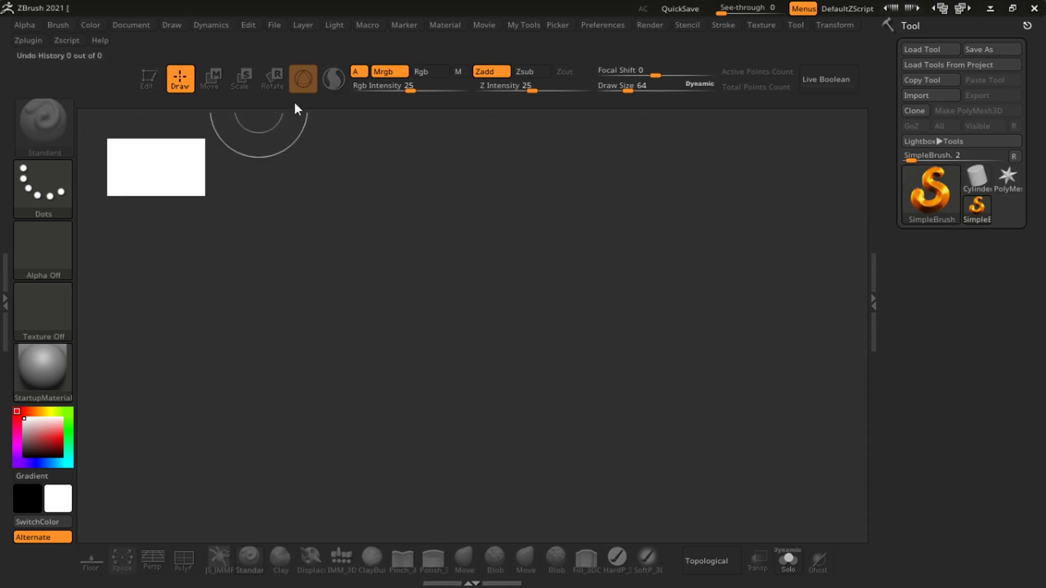
left_click(617, 26)
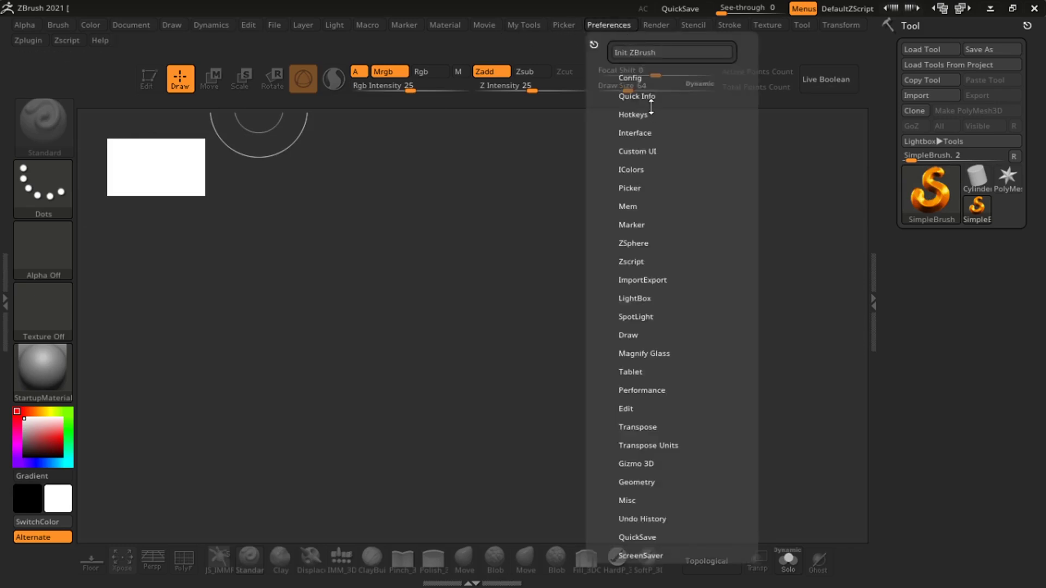
left_click(635, 79)
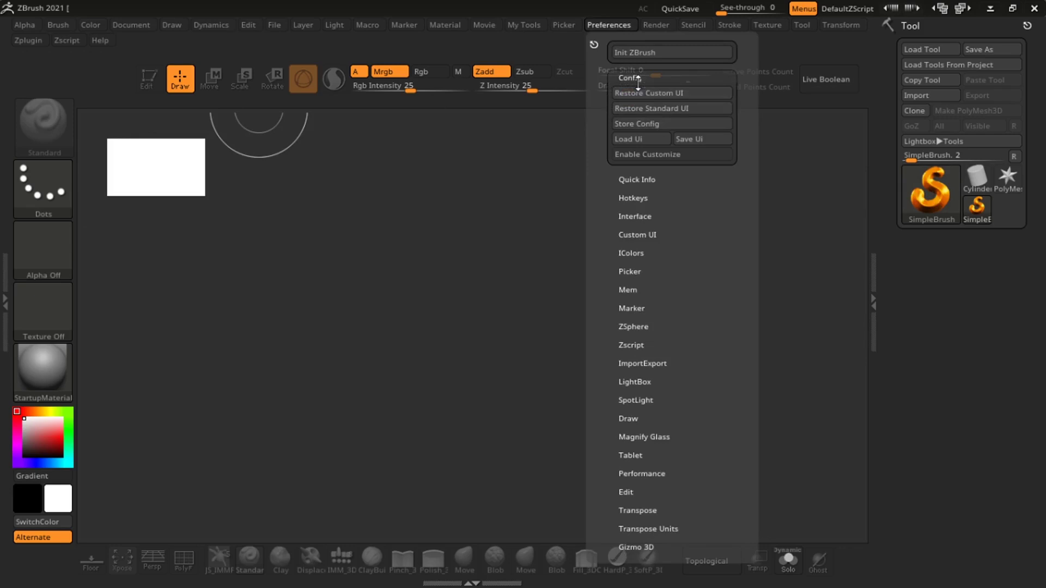
left_click(652, 108)
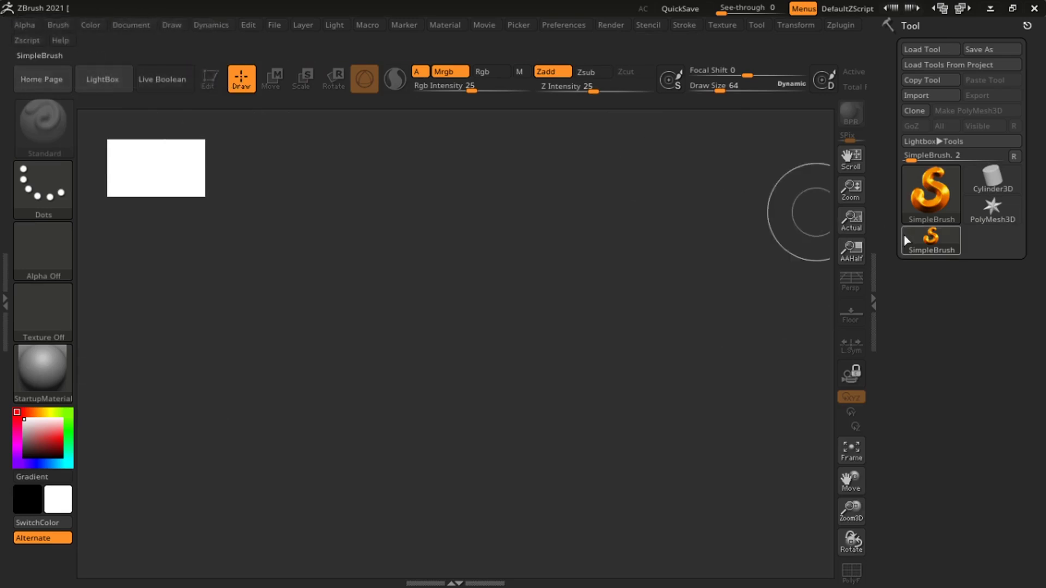
- Draw a Cube3D in the middle of the canvas and enter Edit mode
left_click(931, 203)
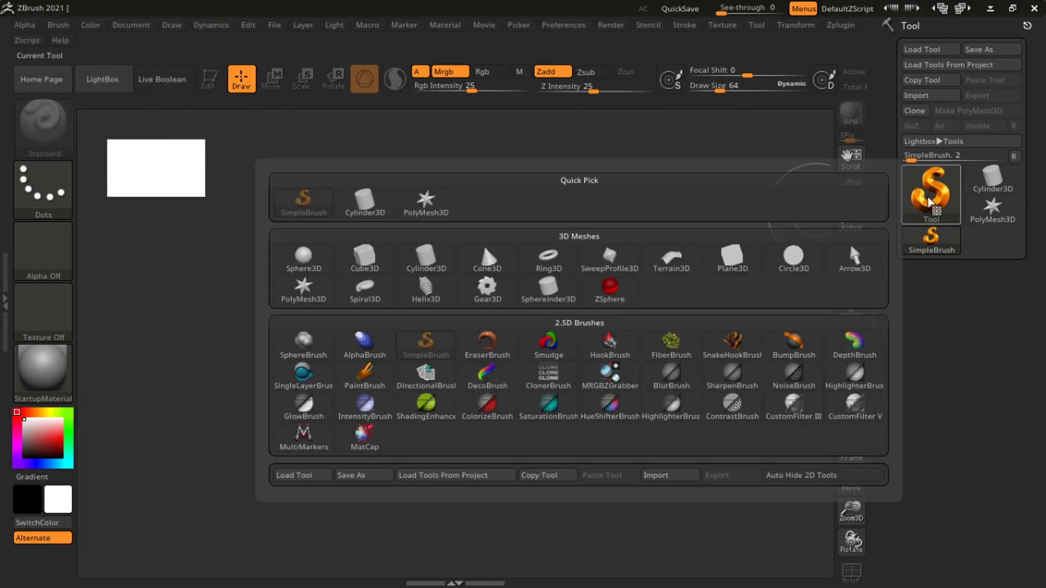
left_click(352, 264)
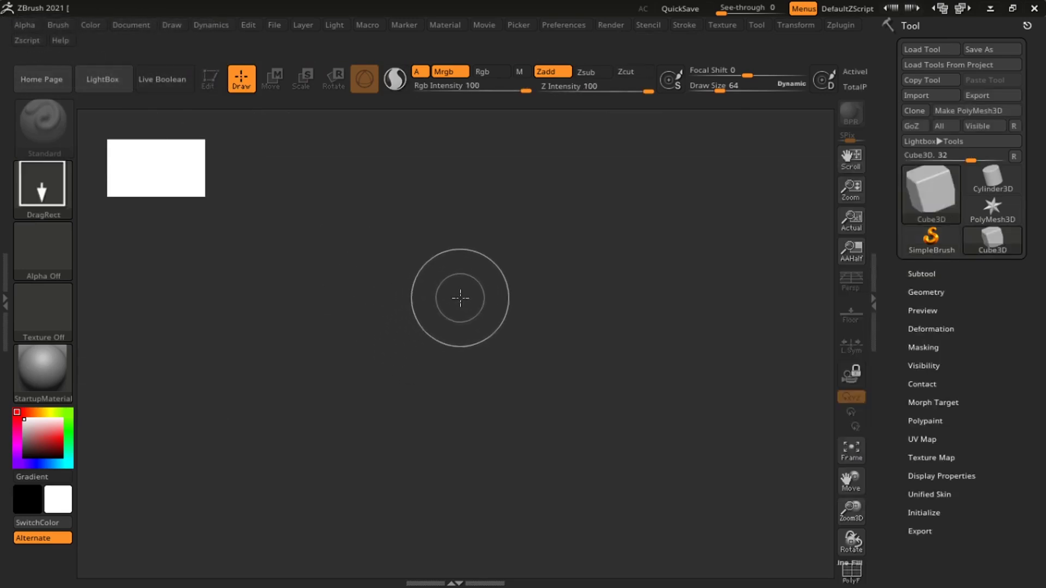
left_click_drag(460, 296, 465, 457)
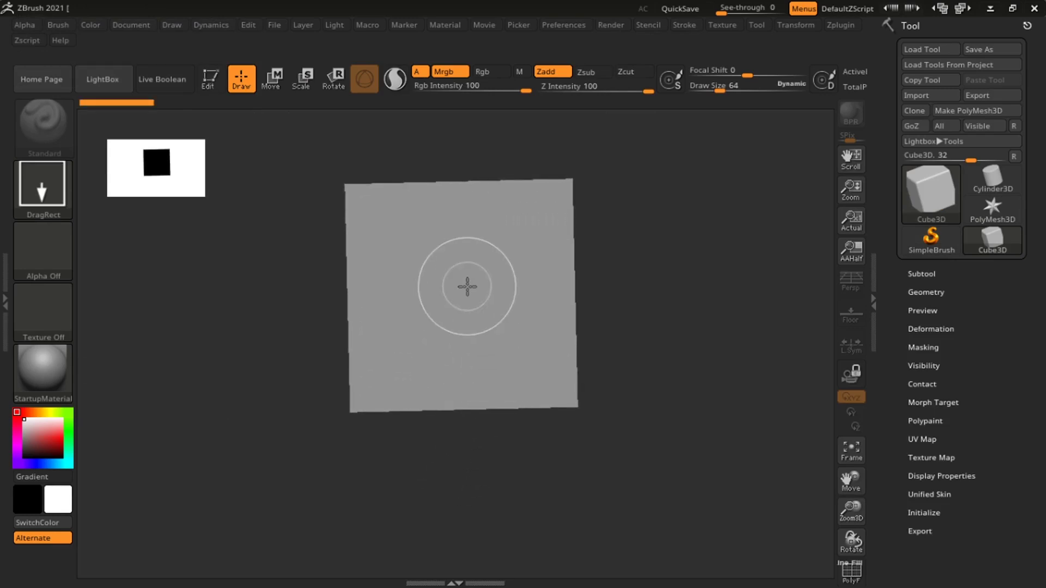
key("t")
left_click(554, 325)
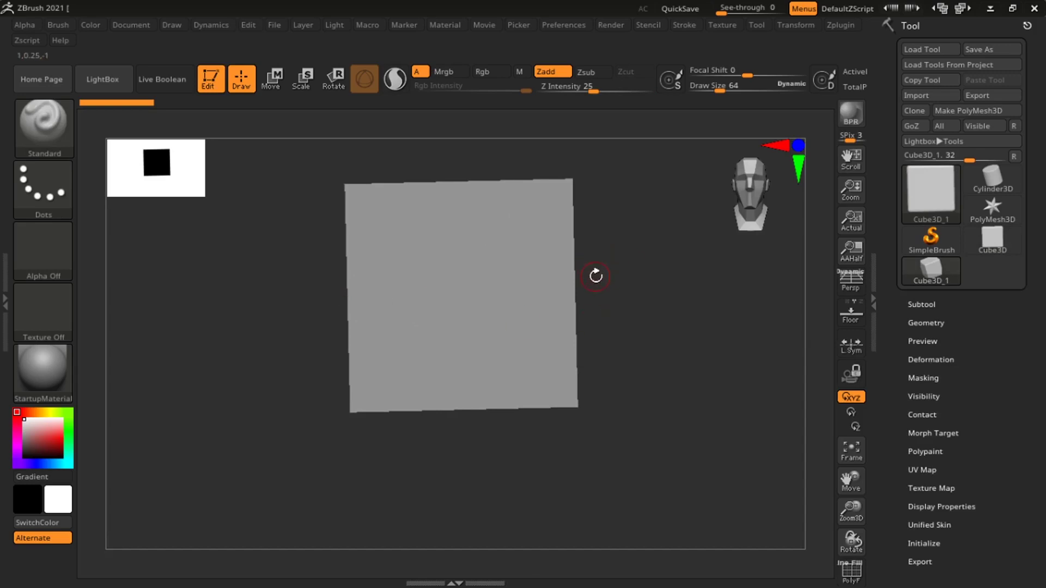
- Convert the cube to a PolyMesh3D so it can be sculpted
left_click_drag(611, 312, 596, 327)
left_click_drag(643, 273, 606, 331)
key("ctrl+d")
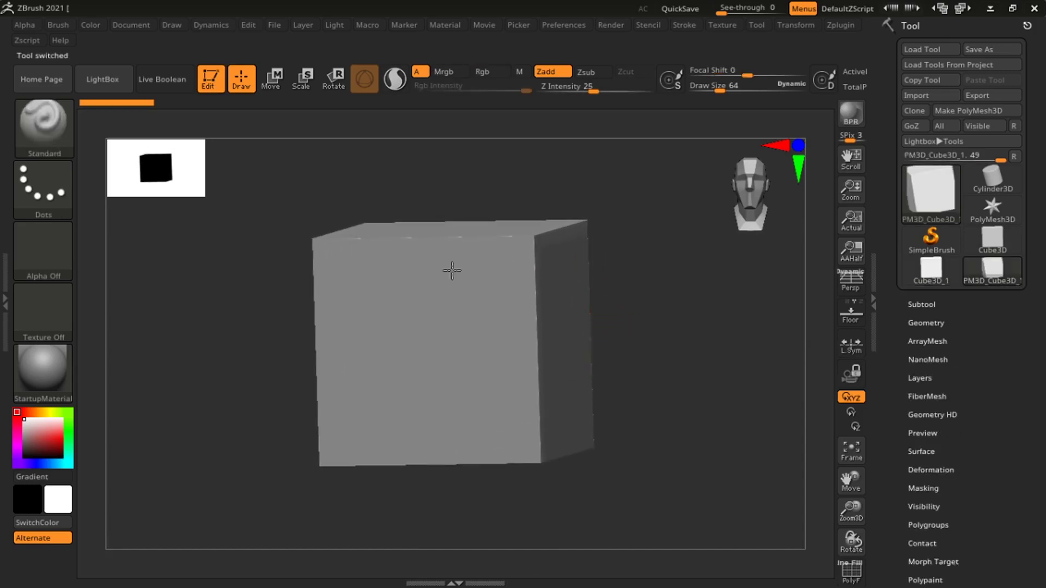
- Try a vertical Standard brush stroke on the cube's front face and undo it
mouse_move(508, 271)
left_mouse_down()
mouse_move(527, 331)
mouse_move(516, 344)
left_mouse_up()
key("ctrl+z")
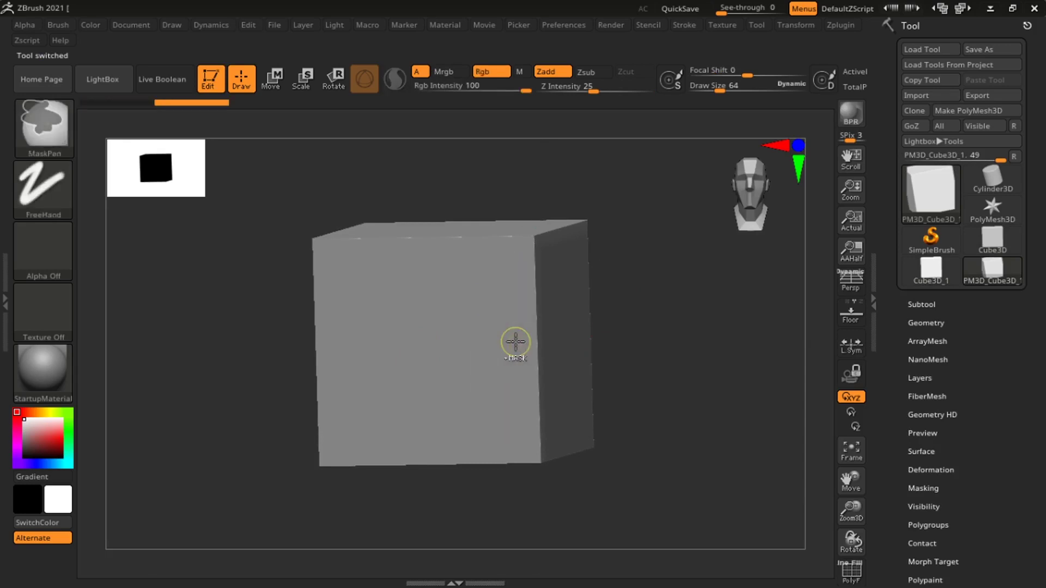
key("shift+f")
key("shift+f")
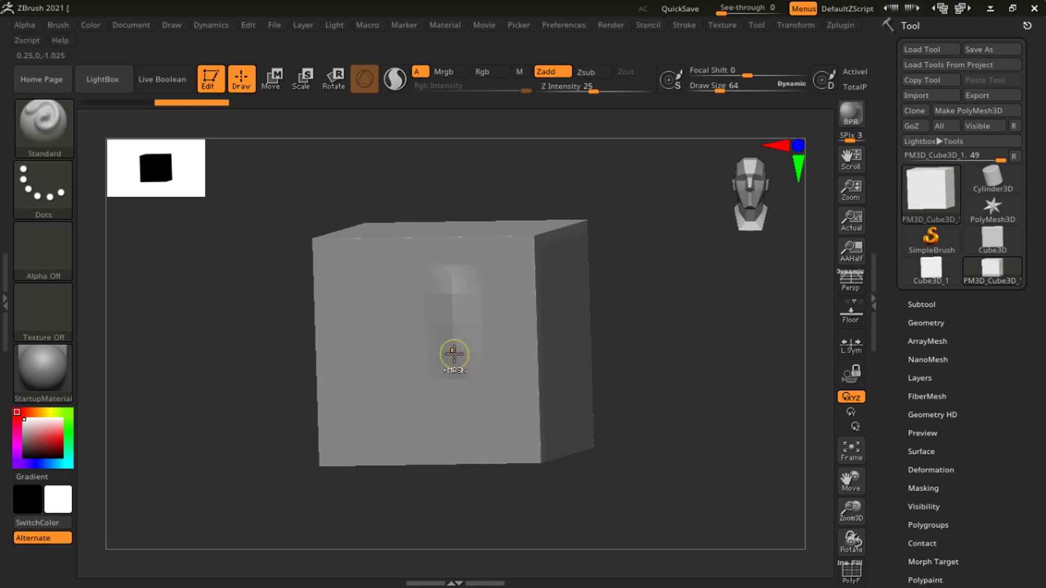
- Activate Dynamic Subdiv on the cube, answering the note with Always YES
key("d")
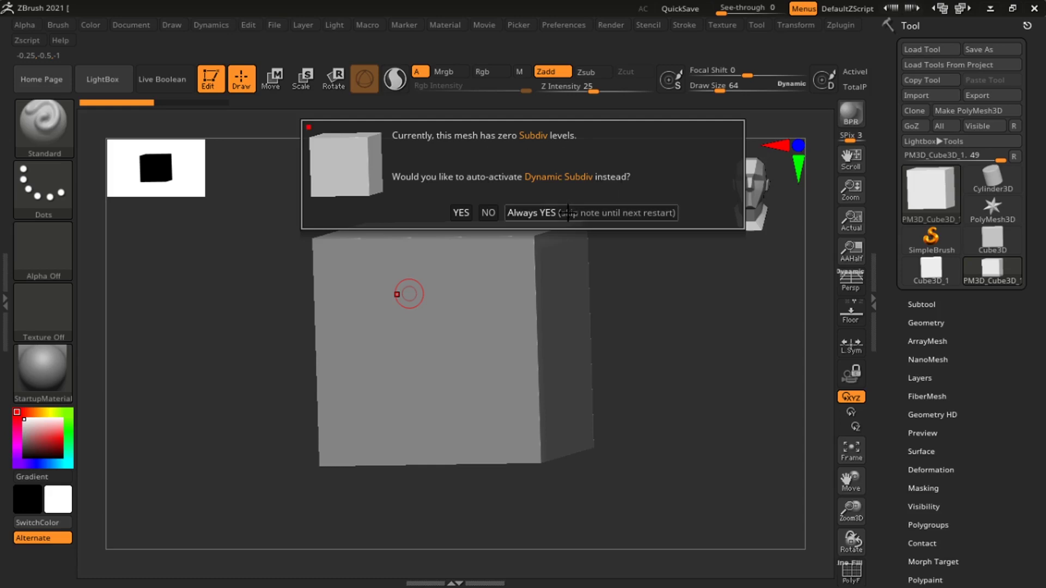
left_click(569, 212)
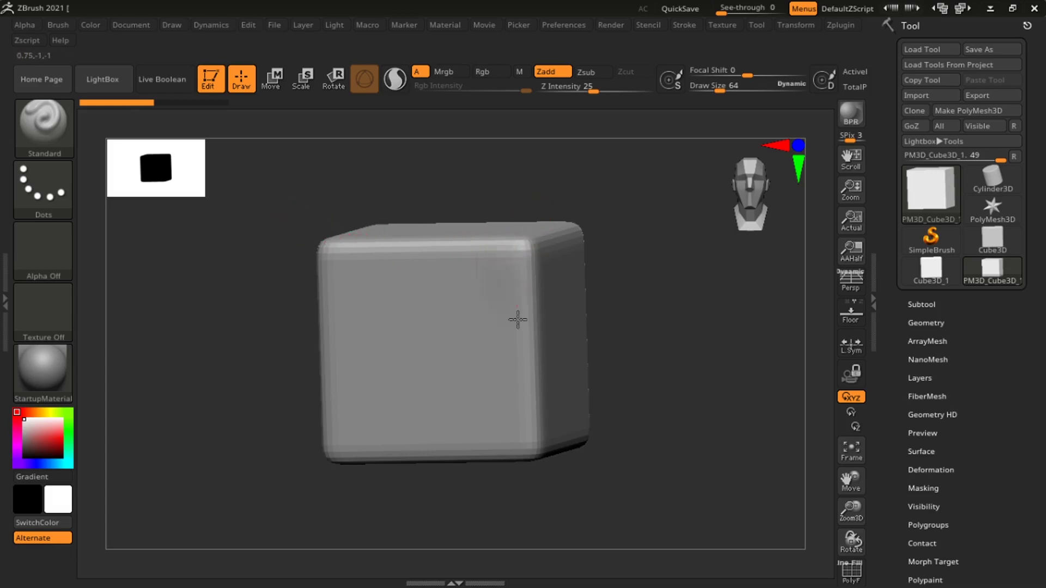
- Sculpt strokes along the front face's right vertical edge with the Standard brush, enlarging the draw size to 145
mouse_move(533, 352)
left_mouse_down()
mouse_move(497, 334)
mouse_move(514, 434)
left_mouse_up()
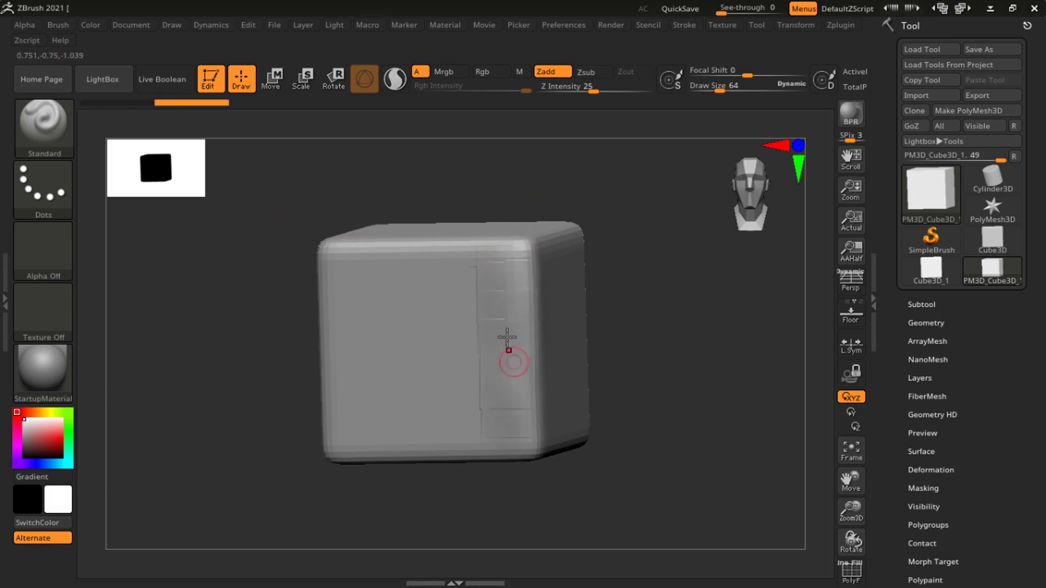
key("s")
mouse_move(488, 303)
left_mouse_down()
mouse_move(463, 304)
mouse_move(500, 303)
mouse_move(513, 291)
mouse_move(489, 307)
mouse_move(497, 338)
left_mouse_up()
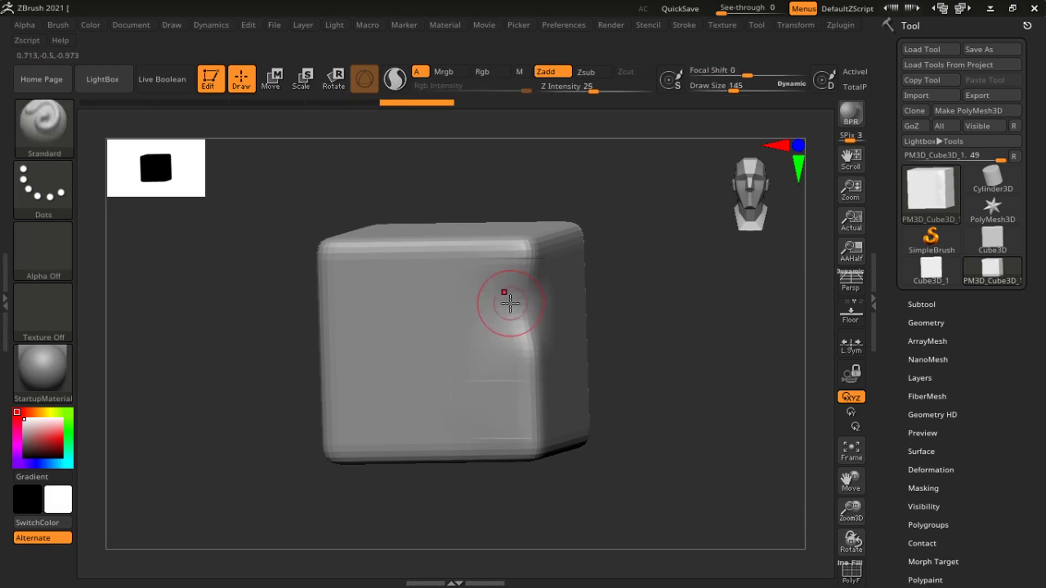
right_click_drag(509, 303, 450, 338)
mouse_move(510, 311)
right_mouse_down("alt")
mouse_move(439, 357)
mouse_move(449, 374)
mouse_move(482, 320)
mouse_move(481, 332)
right_mouse_up("alt")
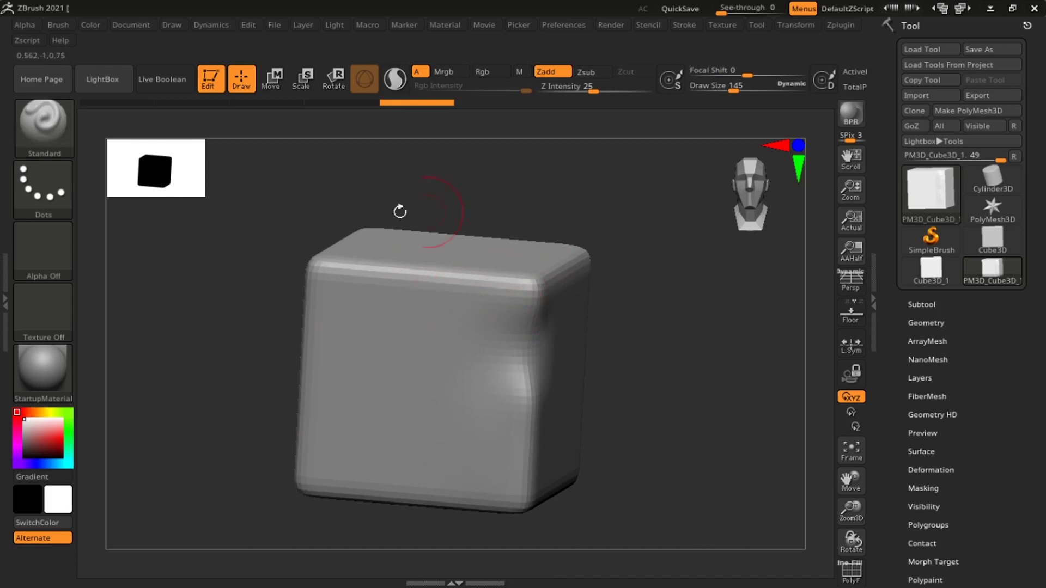
- Show the PolyFrame and examine the cube's wireframe around the sculpted edge from several angles
key("shift+f")
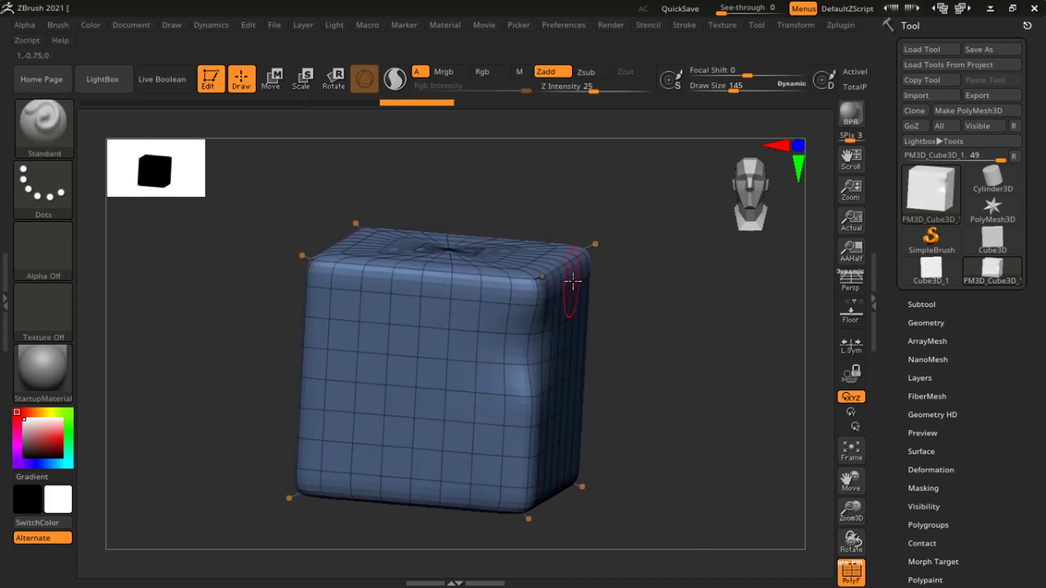
mouse_move(573, 282)
right_mouse_down()
mouse_move(566, 327)
mouse_move(537, 381)
mouse_move(573, 350)
mouse_move(556, 331)
mouse_move(532, 327)
right_mouse_up()
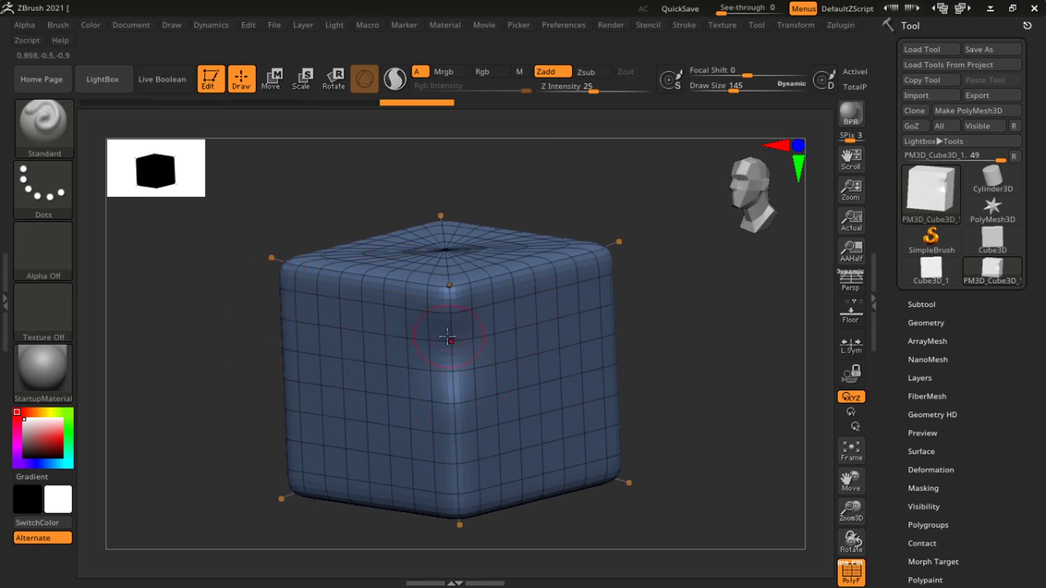
right_click_drag(446, 337, 384, 315)
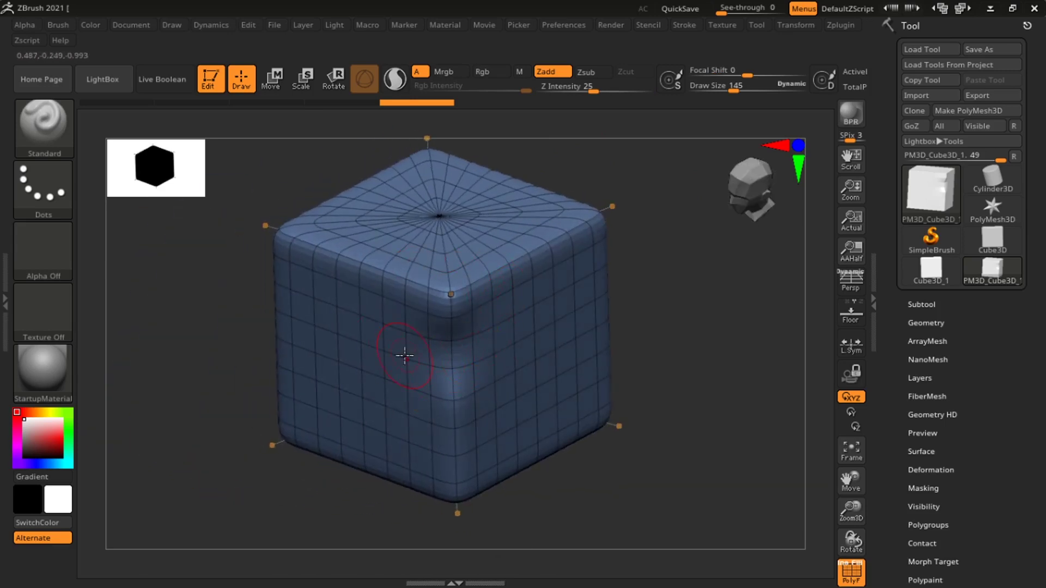
mouse_move(404, 355)
right_mouse_down()
mouse_move(474, 367)
mouse_move(420, 361)
right_mouse_up()
key("shift")
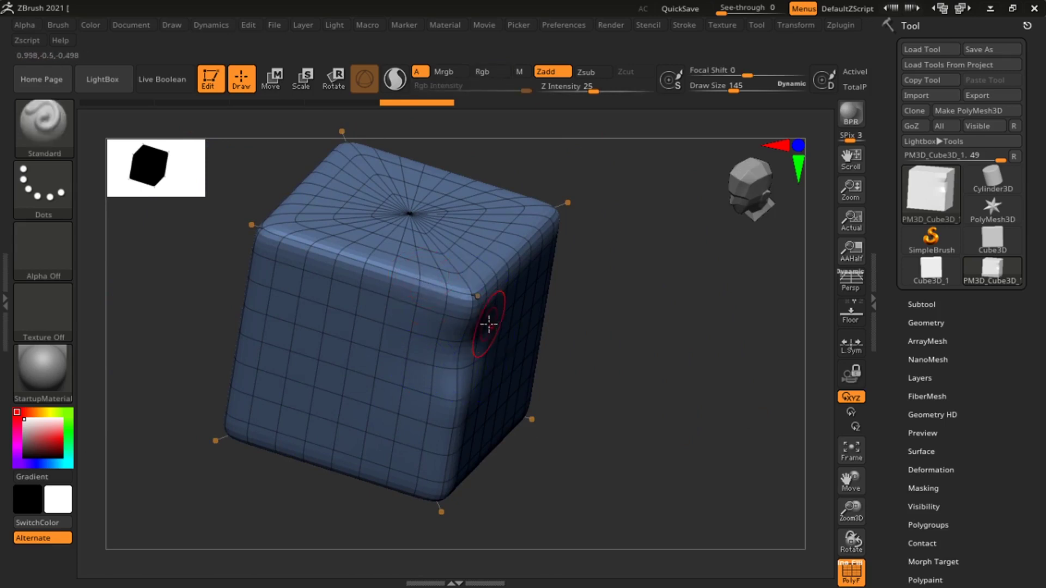
right_click_drag(488, 324, 474, 299)
key("shift")
right_click_drag(476, 344, 477, 325, "alt")
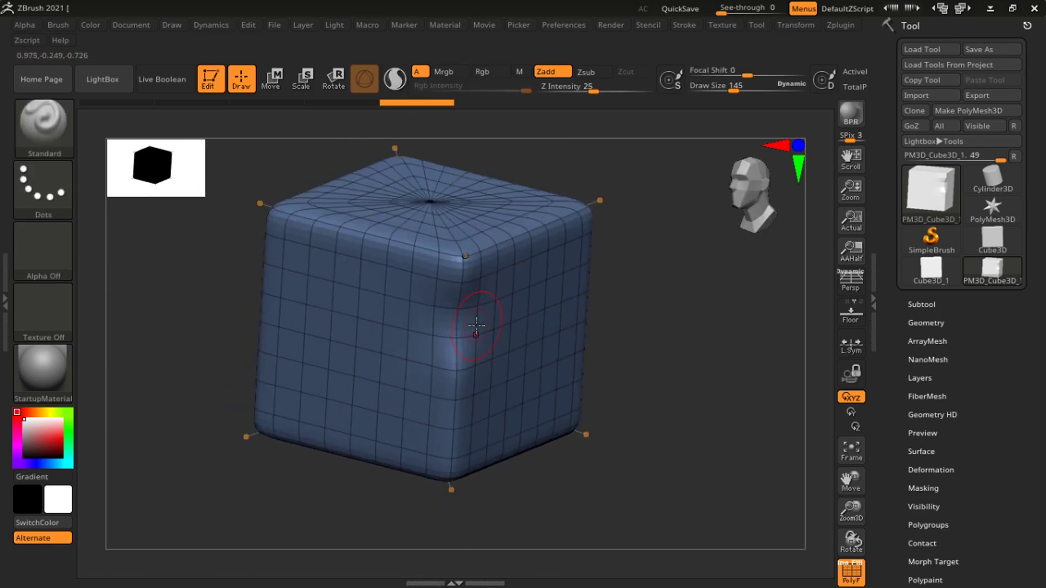
mouse_move(502, 362)
right_mouse_down("ctrl")
mouse_move(491, 332)
mouse_move(489, 370)
right_mouse_up("ctrl")
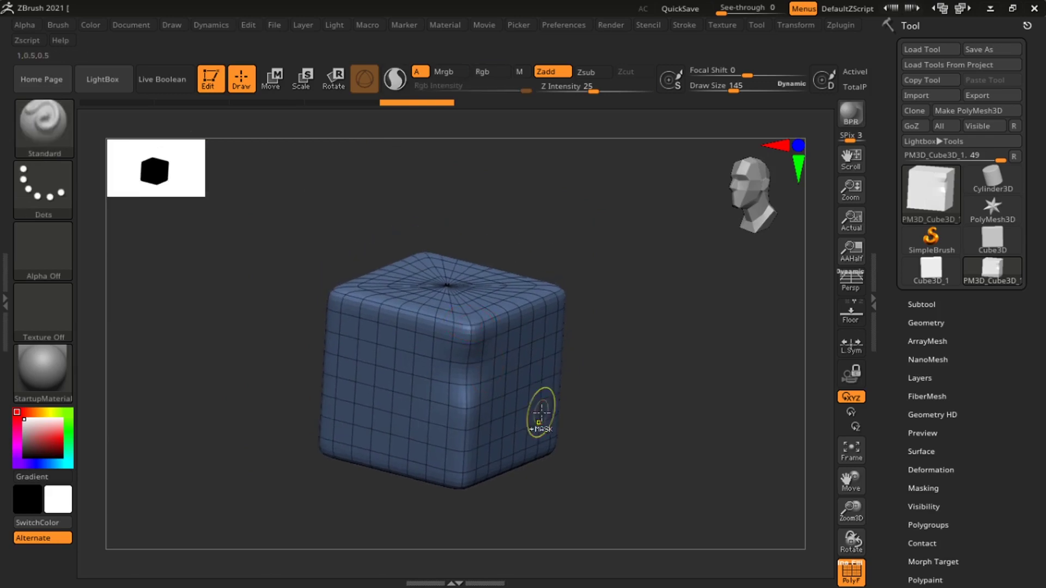
right_click_drag(542, 415, 530, 428, "ctrl")
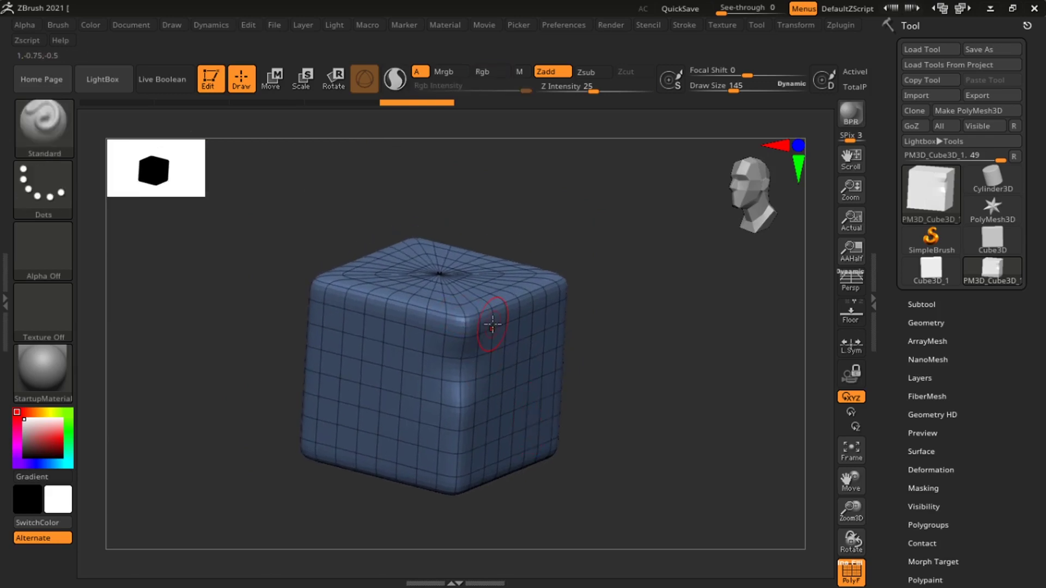
mouse_move(493, 325)
right_mouse_down("ctrl")
mouse_move(486, 350)
mouse_move(525, 308)
mouse_move(509, 299)
mouse_move(499, 315)
right_mouse_up("ctrl")
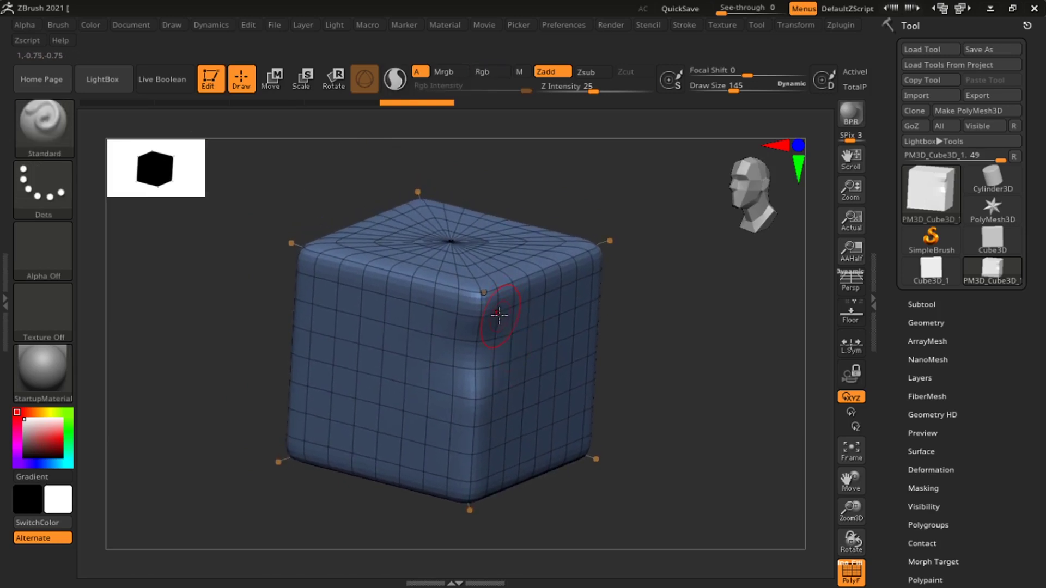
right_click_drag(522, 374, 563, 336)
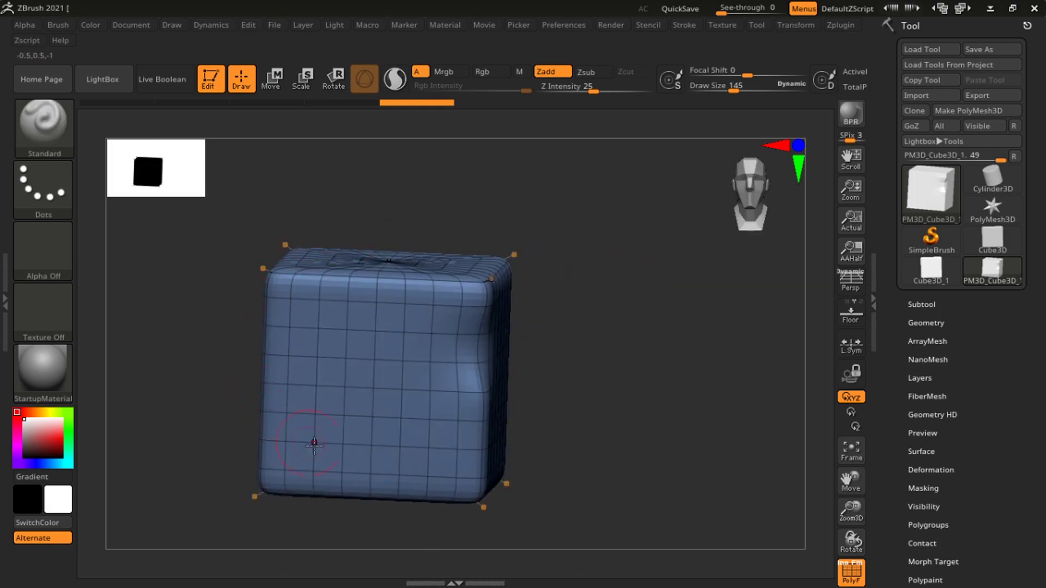
- Hide the PolyFrame and smooth the upper part of the sculpted vertical edge
key("shift+f")
right_click_drag(537, 353, 491, 367)
mouse_move(453, 355)
left_mouse_down("shift")
mouse_move(444, 296)
mouse_move(439, 322)
left_mouse_up("shift")
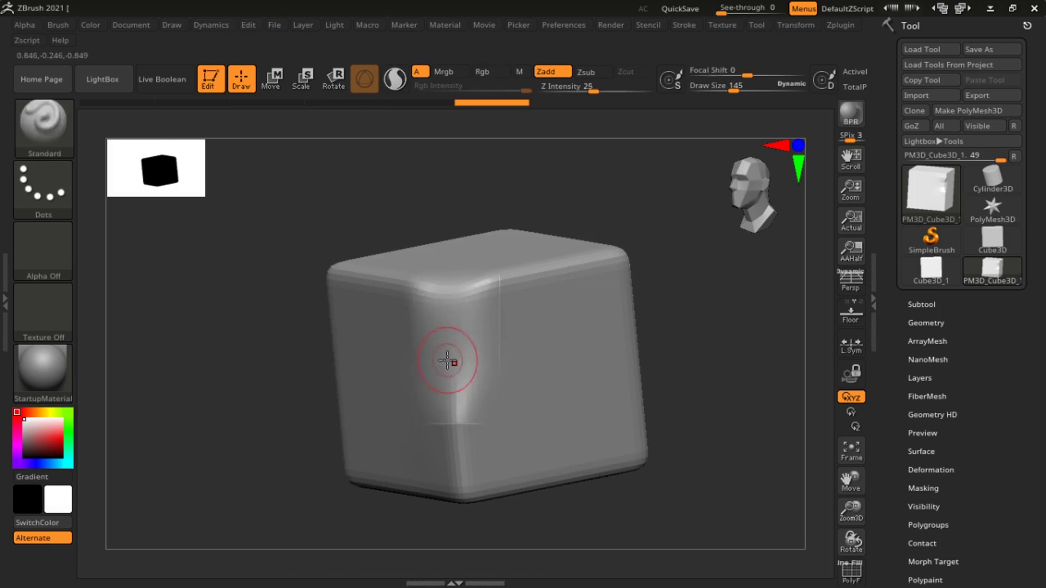
mouse_move(453, 361)
right_mouse_down()
mouse_move(503, 362)
mouse_move(480, 360)
mouse_move(450, 318)
mouse_move(468, 325)
right_mouse_up()
- Toggle Dynamic Subdiv off and on to compare the base mesh with its smoothed preview, leaving it off
key("shift+d")
key("shift+d")
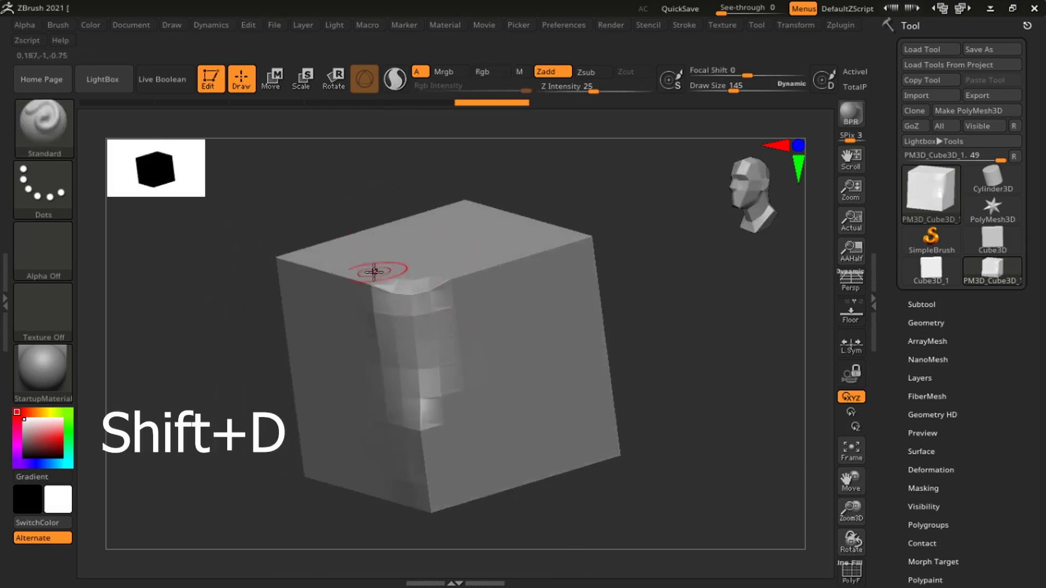
mouse_move(397, 369)
right_mouse_down()
mouse_move(482, 283)
mouse_move(408, 270)
mouse_move(420, 311)
mouse_move(467, 302)
mouse_move(462, 289)
right_mouse_up()
key("shift")
key("d")
key("shift+d")
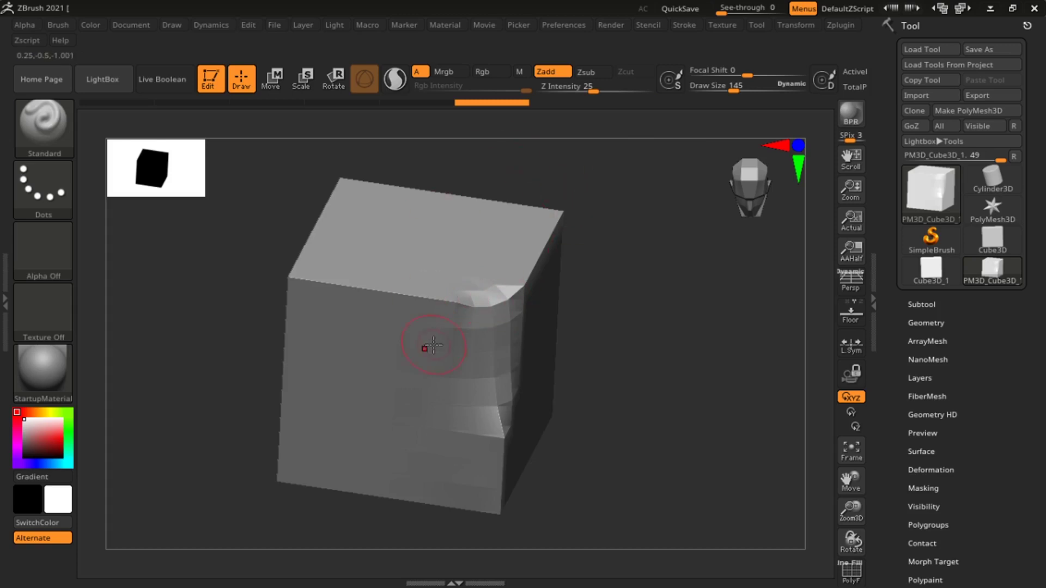
- Restore the custom user interface from the Config preferences
right_click_drag(425, 348, 531, 110)
left_click(570, 29)
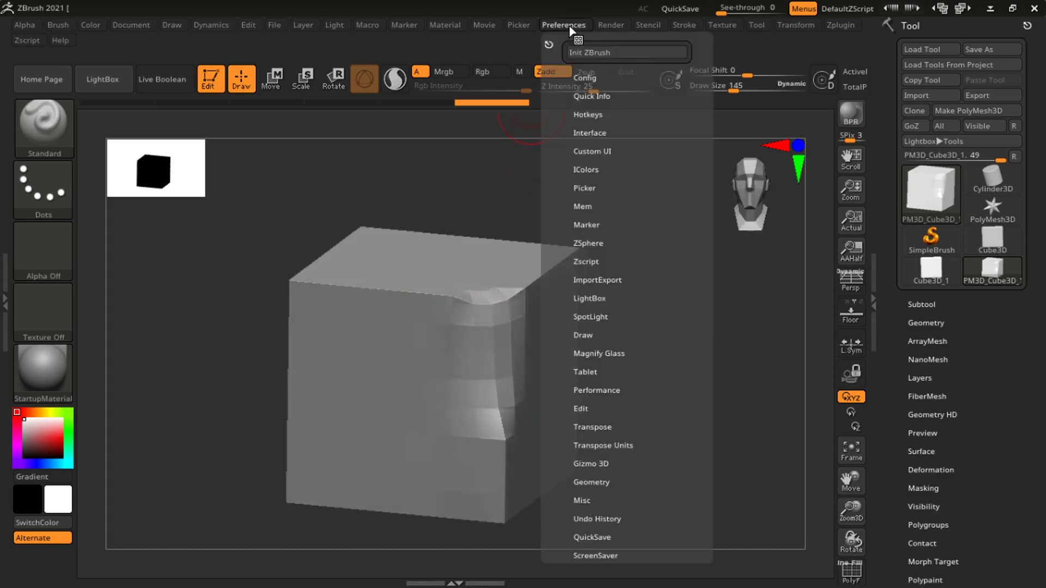
left_click(581, 97)
left_click(586, 78)
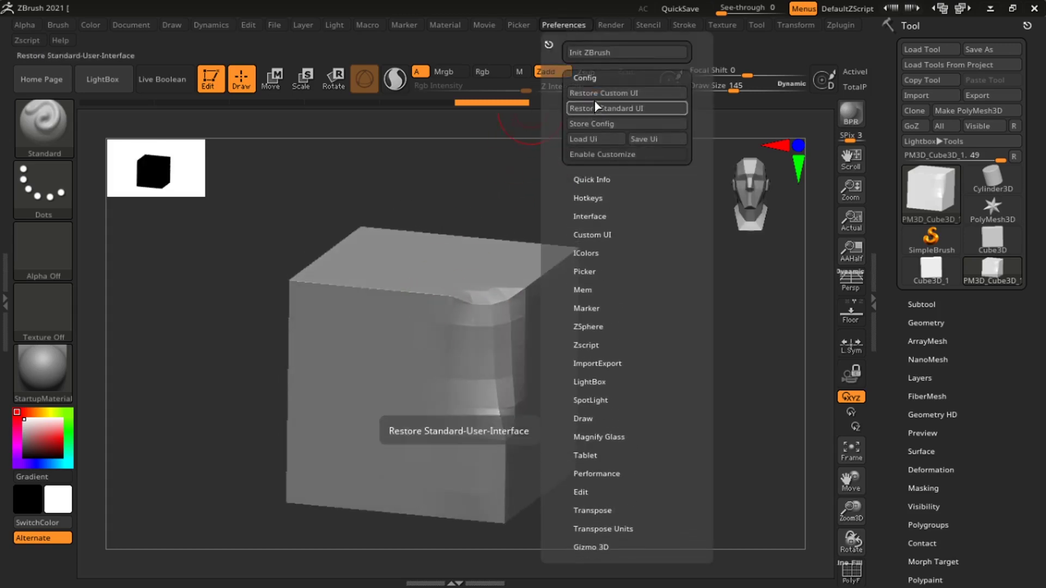
left_click(595, 97)
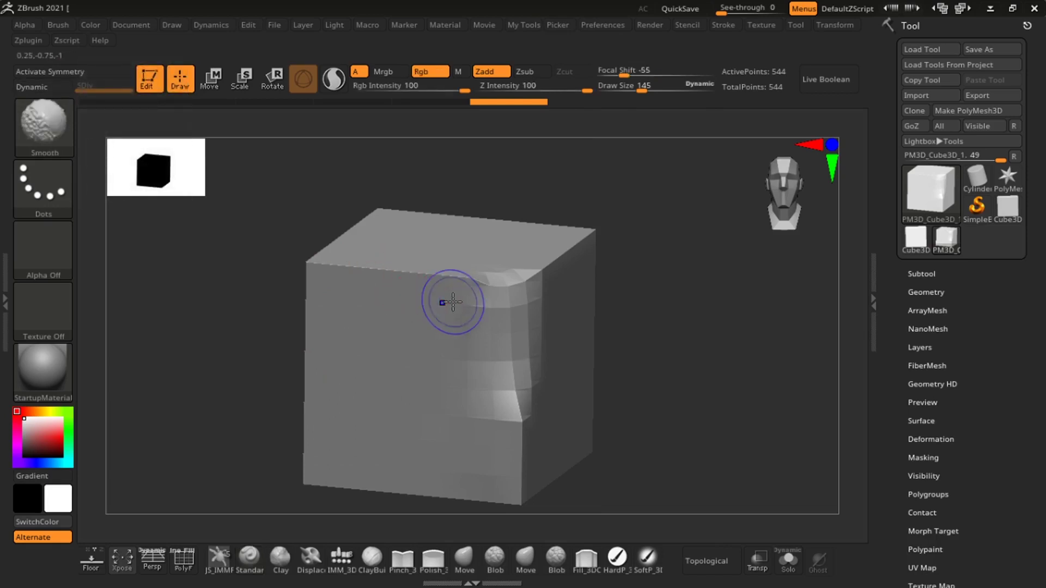
- Reactivate Dynamic Subdiv on the cube and inspect the smoothed shape from several sides
key("d")
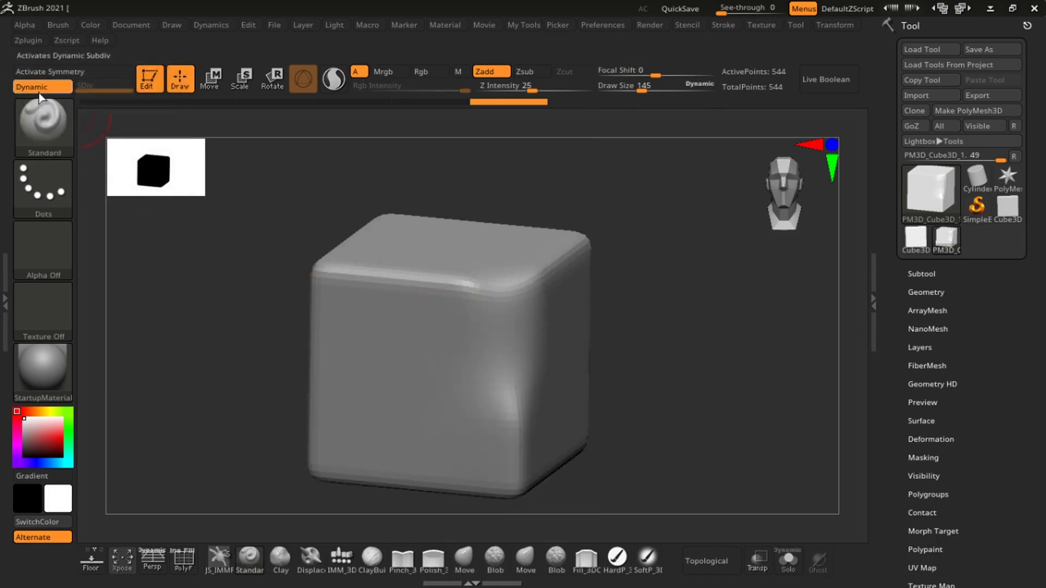
right_click_drag(465, 329, 545, 346)
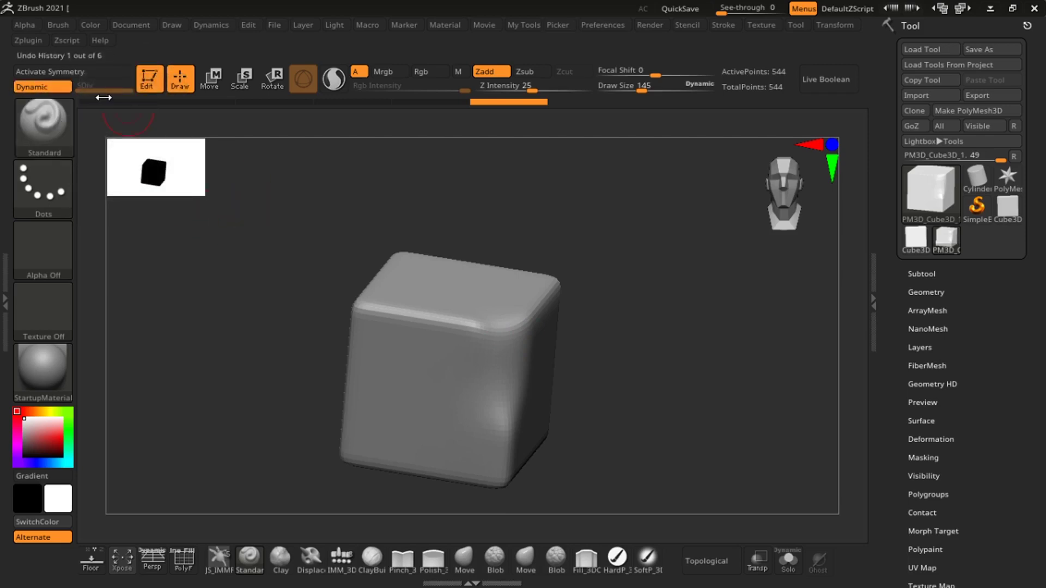
left_click_drag(300, 243, 406, 309)
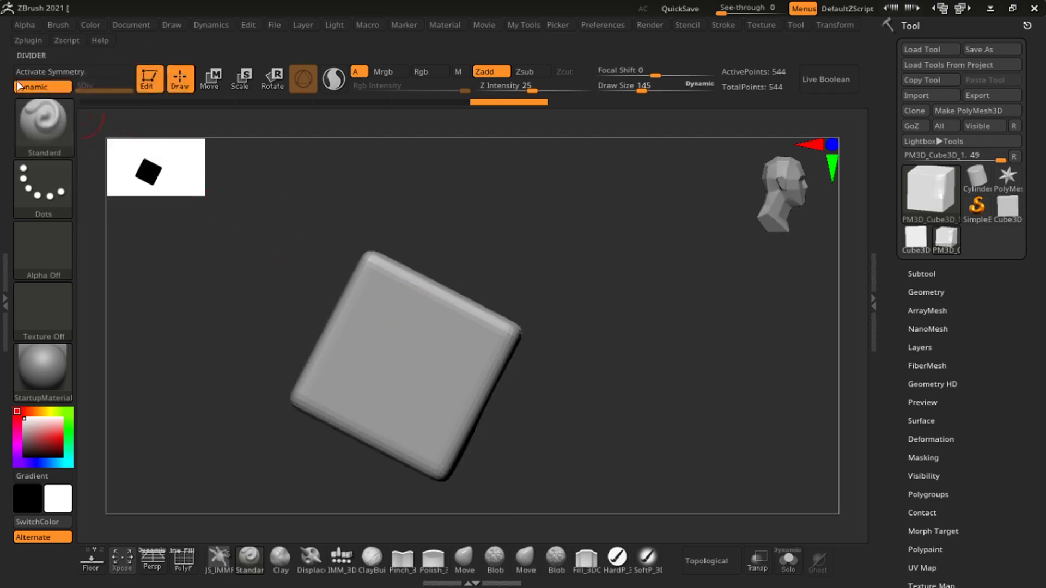
mouse_move(484, 259)
left_mouse_down()
mouse_move(391, 294)
mouse_move(509, 366)
mouse_move(468, 379)
left_mouse_up()
key("shift+f")
key("shift+f")
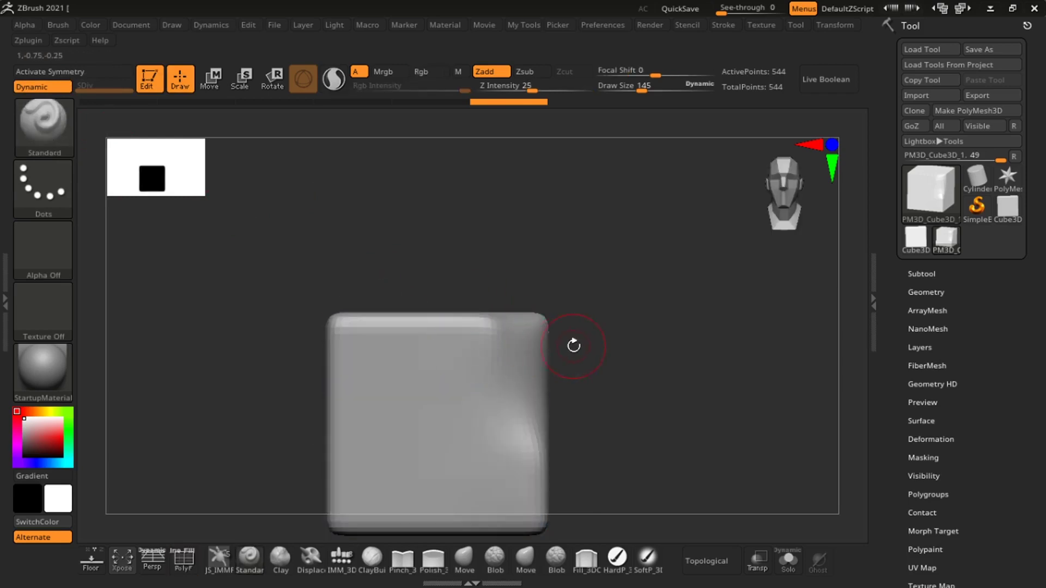
- Set the brush Draw Size to 420 and display the PolyFrame on the Dynamic Subdiv cube
right_click_drag(574, 346, 525, 454, "ctrl")
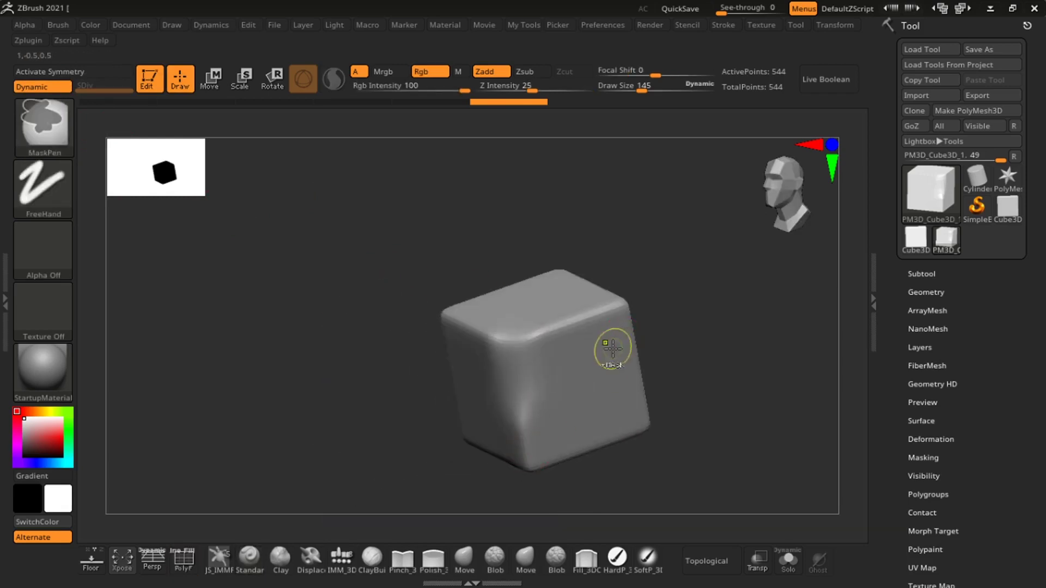
mouse_move(612, 350)
right_mouse_down("ctrl")
mouse_move(594, 343)
mouse_move(580, 397)
mouse_move(496, 322)
mouse_move(500, 395)
right_mouse_up("ctrl")
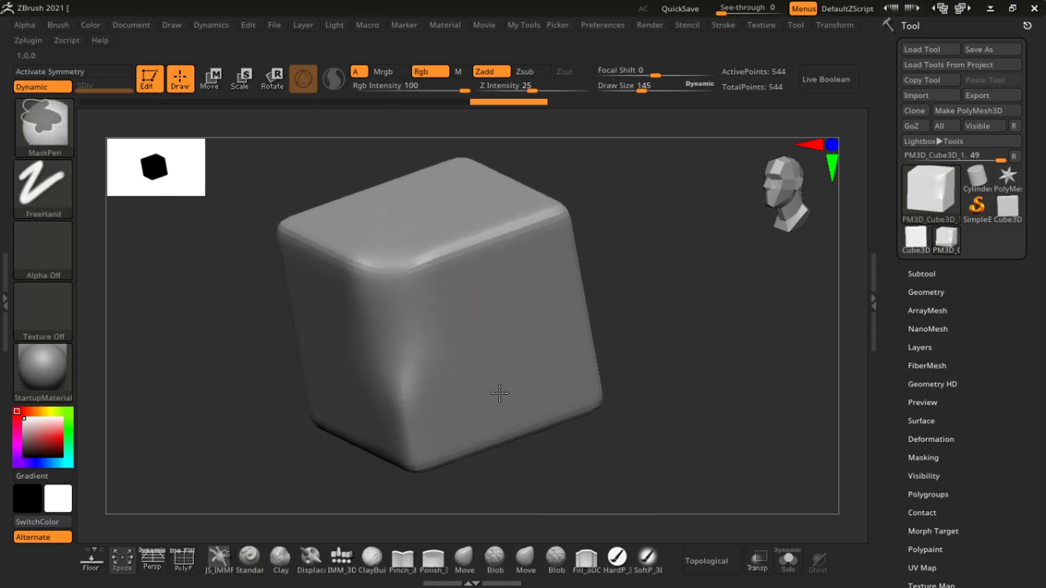
right_click_drag(494, 283, 474, 343, "alt")
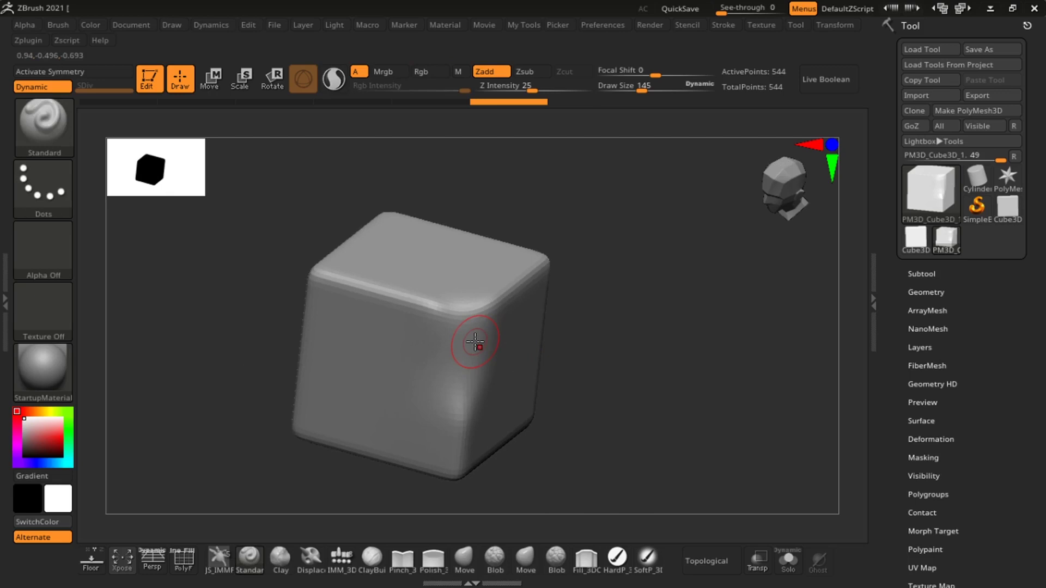
key("s")
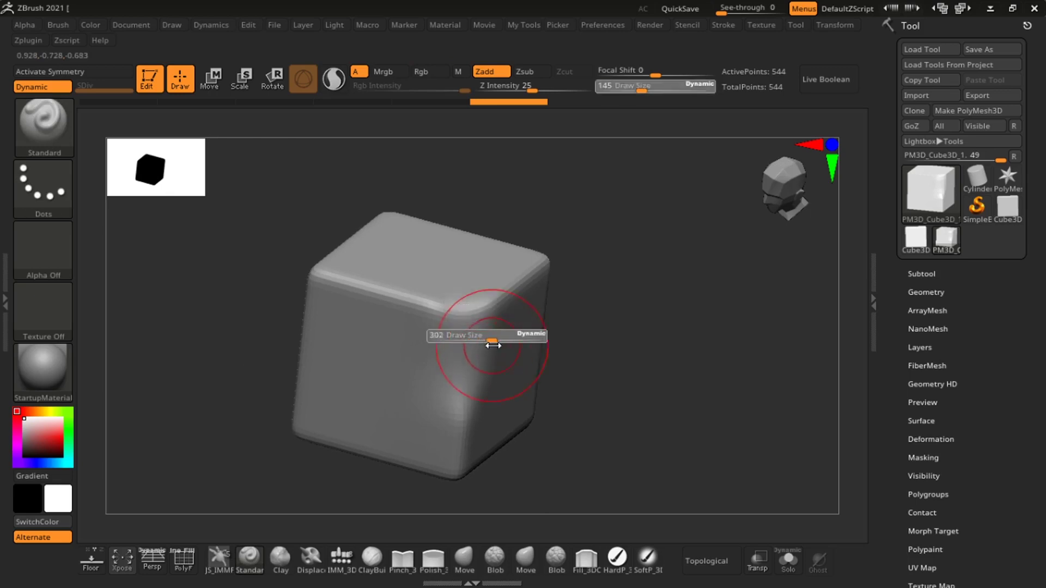
left_click_drag(473, 334, 502, 347)
key("shift+f")
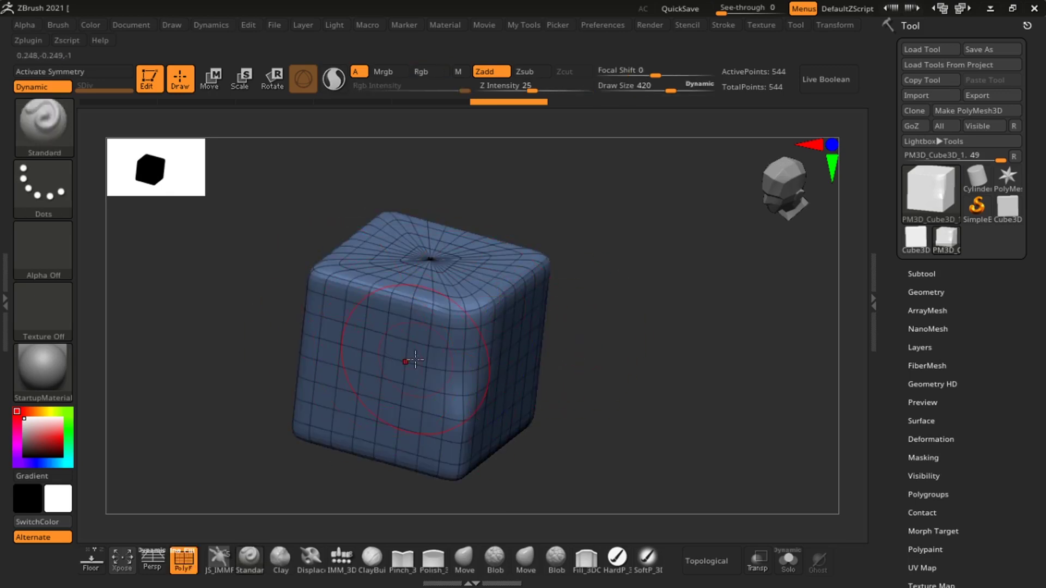
- Smooth the cube's edges and corners from several sides into a soft rounded form
key("shift")
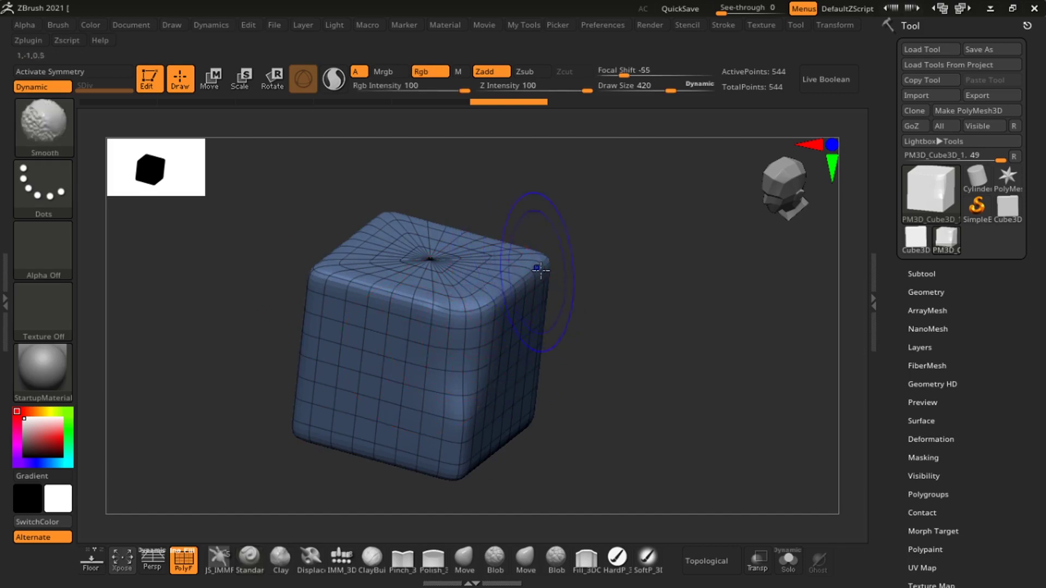
mouse_move(547, 271)
left_mouse_down("shift")
mouse_move(502, 315)
mouse_move(395, 341)
mouse_move(331, 306)
mouse_move(387, 208)
left_mouse_up("shift")
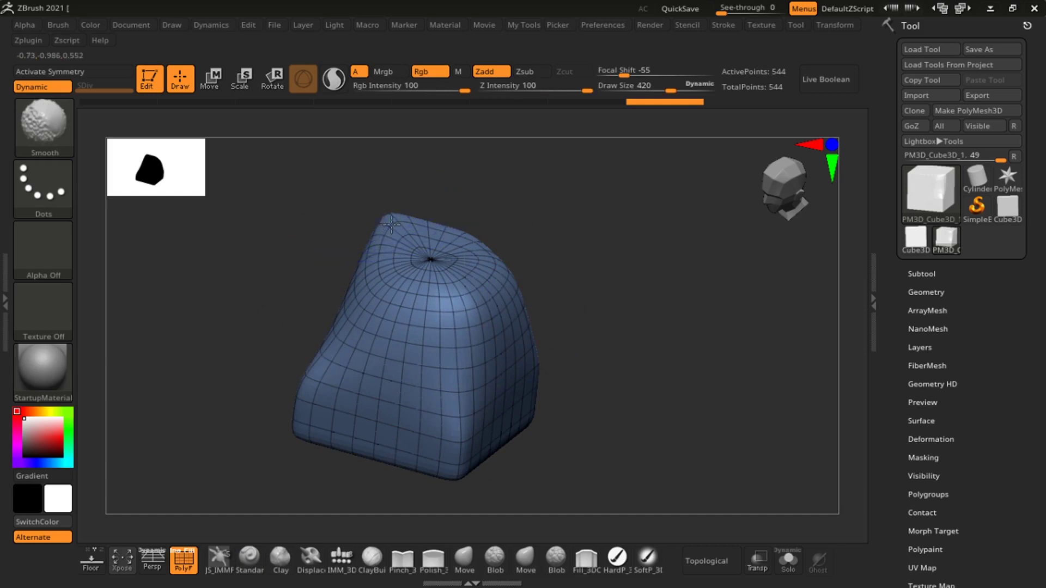
mouse_move(544, 327)
left_mouse_down()
mouse_move(387, 313)
mouse_move(499, 297)
mouse_move(545, 240)
mouse_move(618, 385)
mouse_move(455, 445)
mouse_move(414, 422)
left_mouse_up()
mouse_move(365, 397)
left_mouse_down()
mouse_move(467, 400)
mouse_move(360, 432)
left_mouse_up()
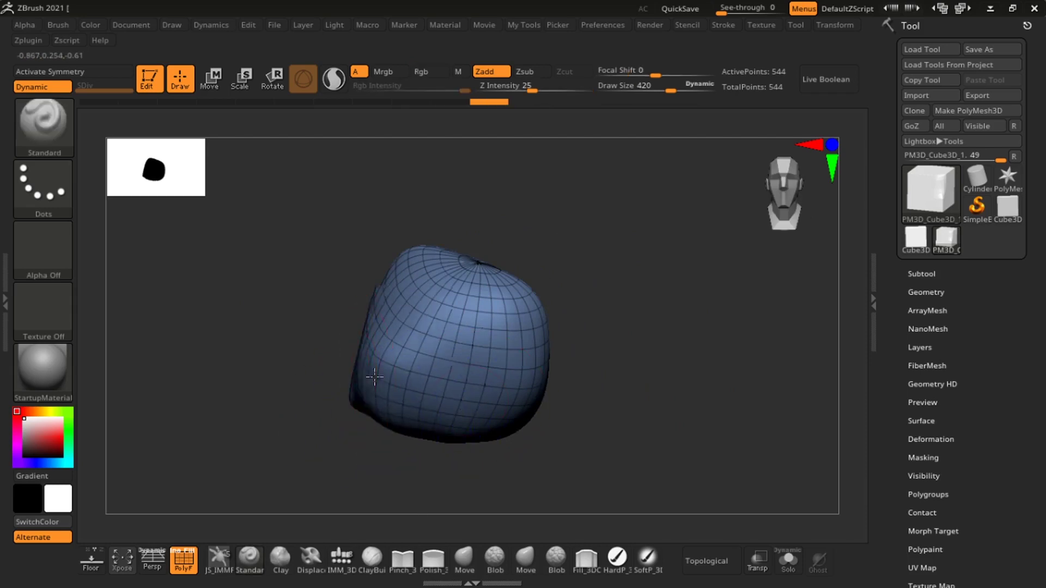
mouse_move(321, 357)
left_mouse_down()
mouse_move(362, 343)
mouse_move(253, 383)
left_mouse_up()
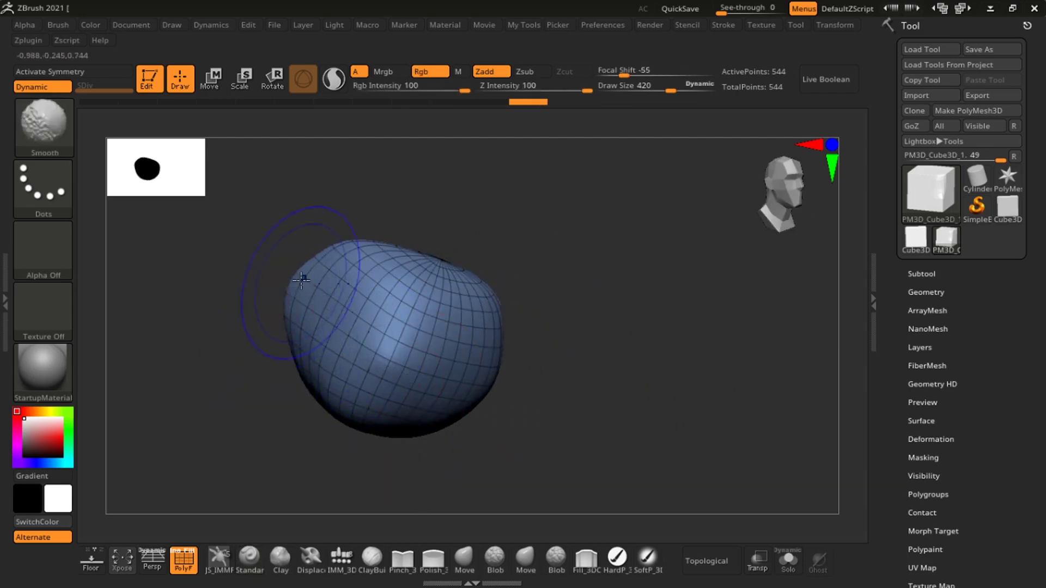
left_click_drag(283, 296, 353, 321)
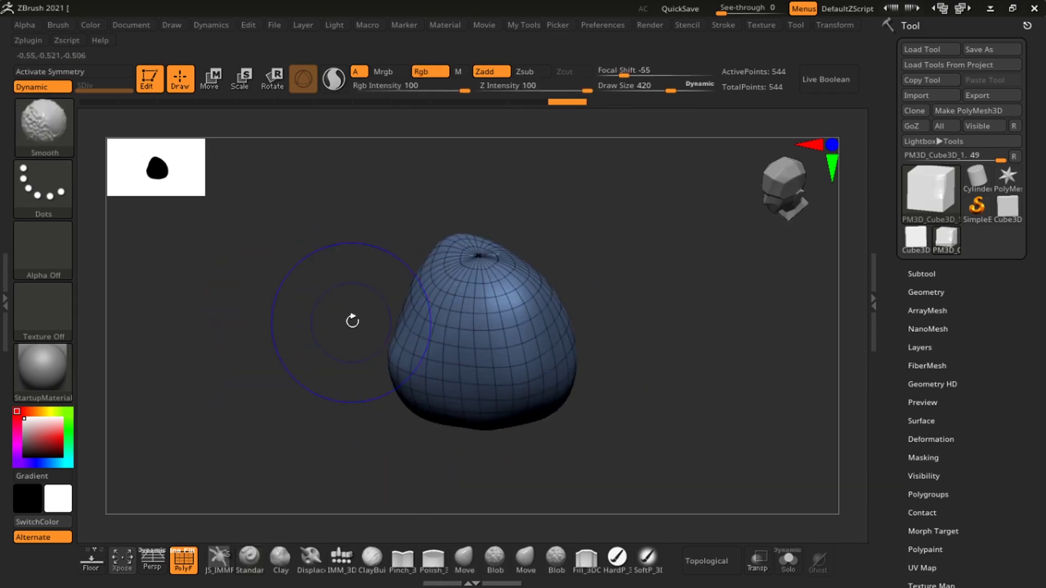
- Hide the PolyFrame and pull the upper part of the form outward with the Move brush at Draw Size 600
key("shift+f")
mouse_move(514, 332)
right_mouse_down("ctrl")
mouse_move(506, 415)
mouse_move(521, 418)
mouse_move(477, 389)
mouse_move(551, 399)
mouse_move(532, 343)
right_mouse_up("ctrl")
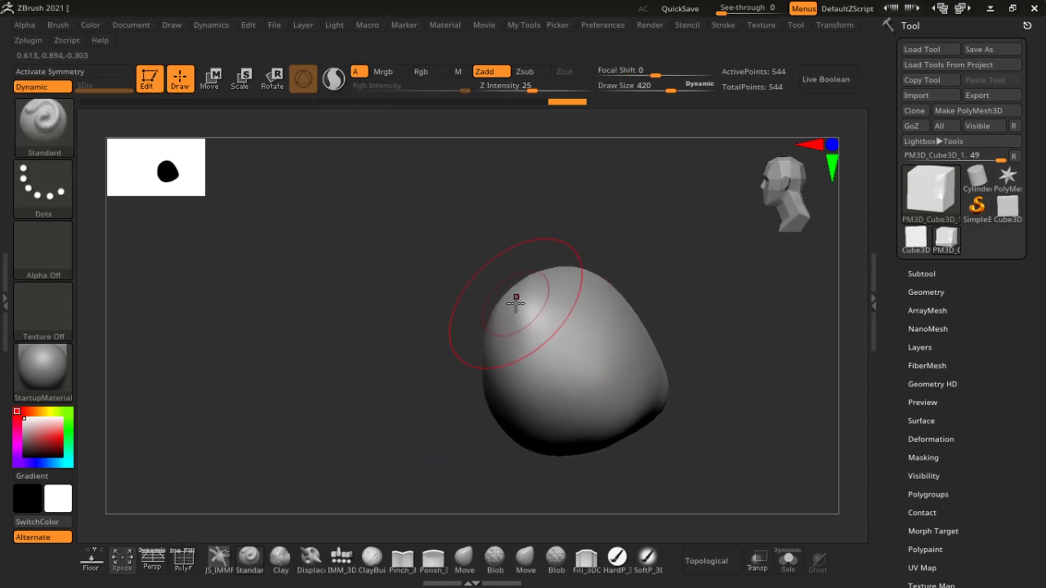
key("b")
key("m")
key("v")
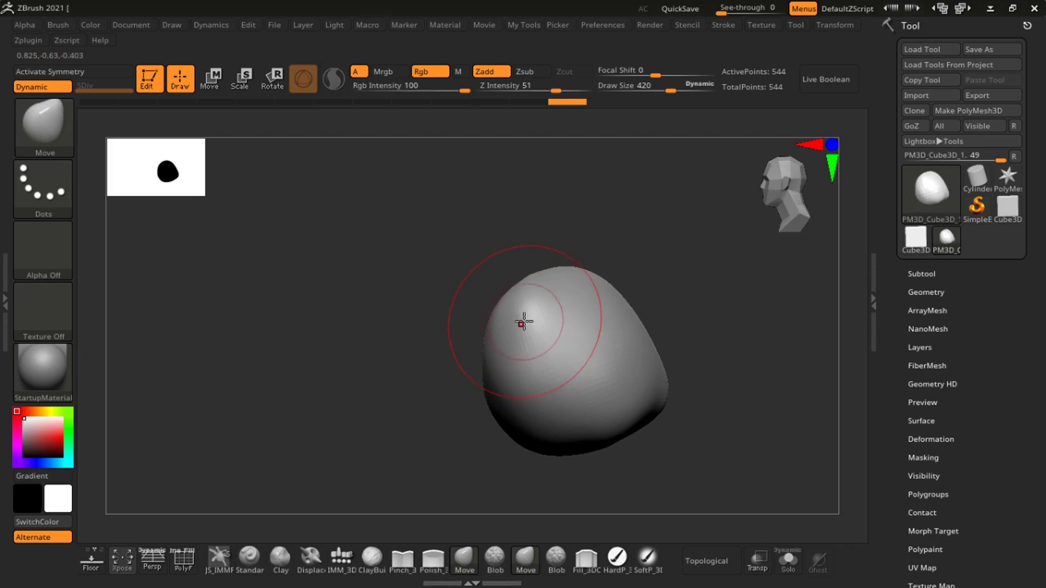
key("s")
mouse_move(523, 321)
left_mouse_down()
mouse_move(538, 321)
mouse_move(441, 245)
left_mouse_up()
right_click_drag(441, 245, 529, 365)
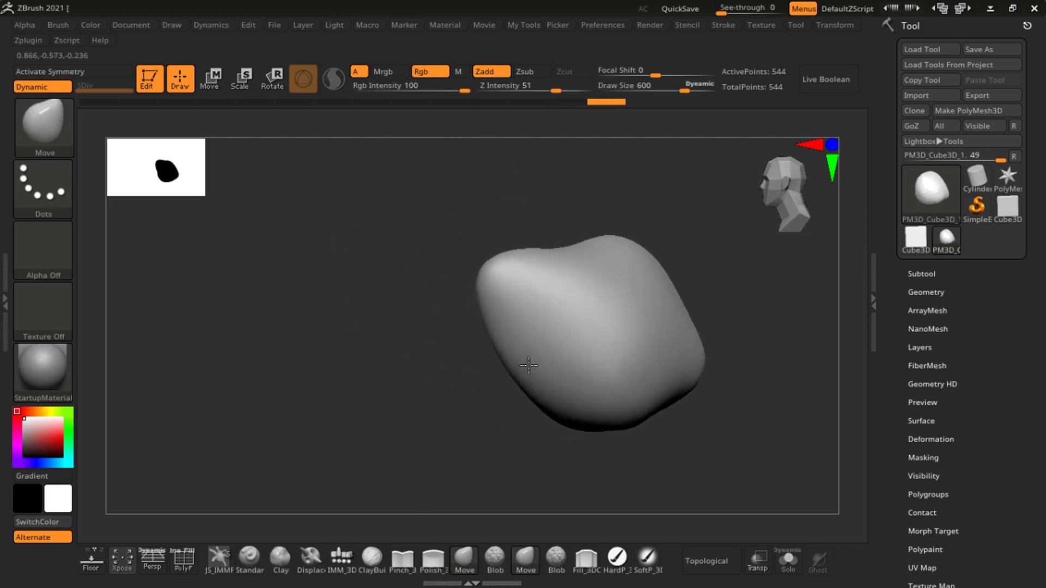
- Toggle Dynamic Subdiv off and back on to compare the moved form's base mesh with its smoothed preview
key("shift+f")
key("shift+f")
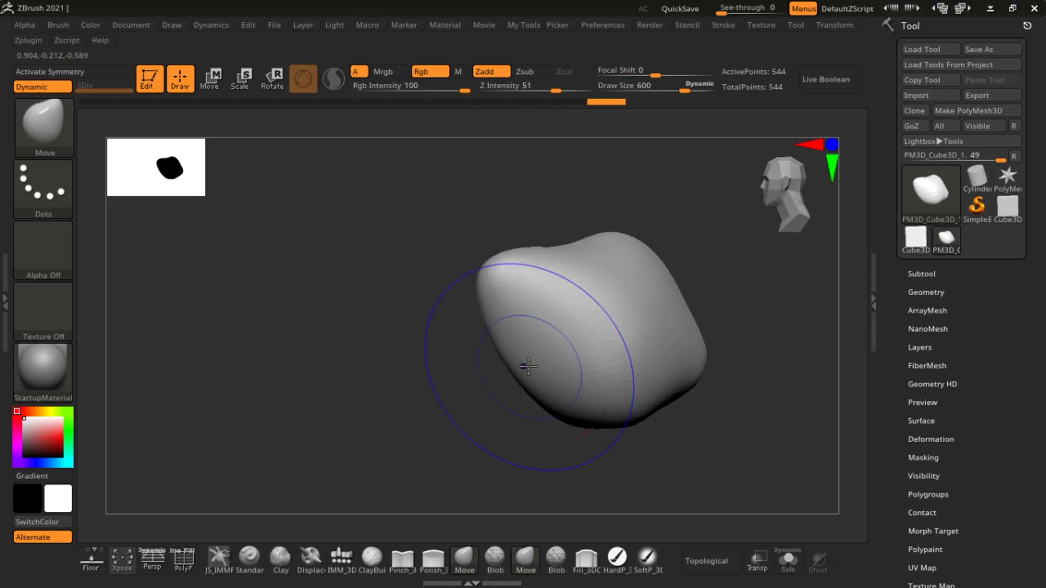
key("shift+d")
left_click_drag(498, 405, 645, 278, "alt")
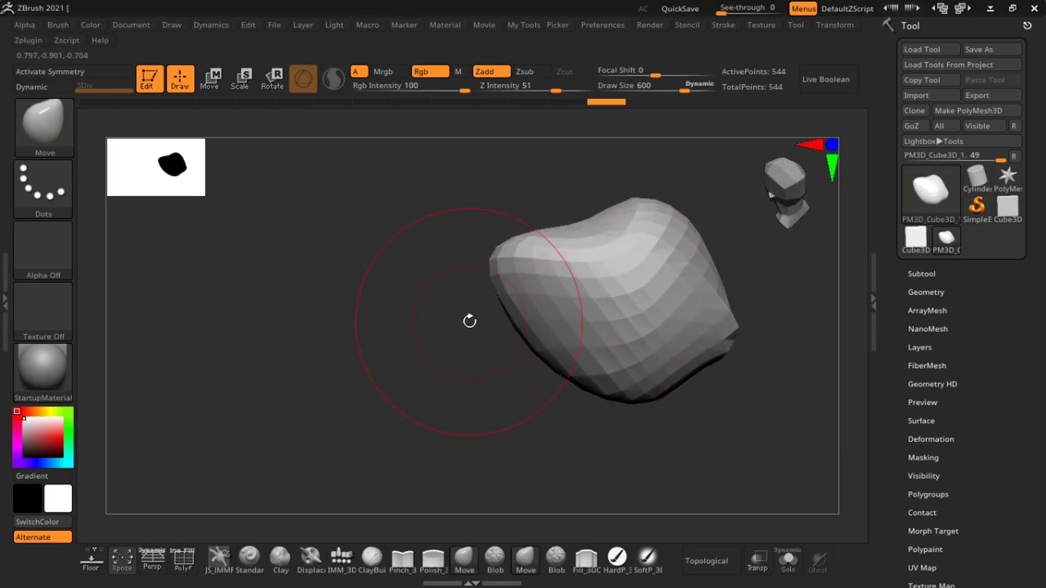
key("d")
left_click_drag(618, 288, 492, 311)
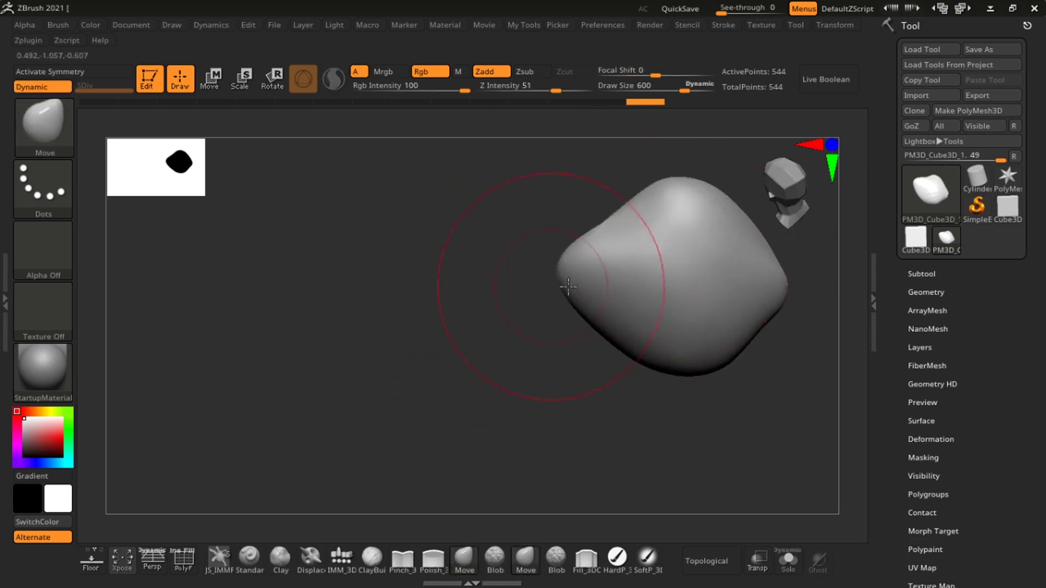
left_click_drag(567, 286, 462, 327)
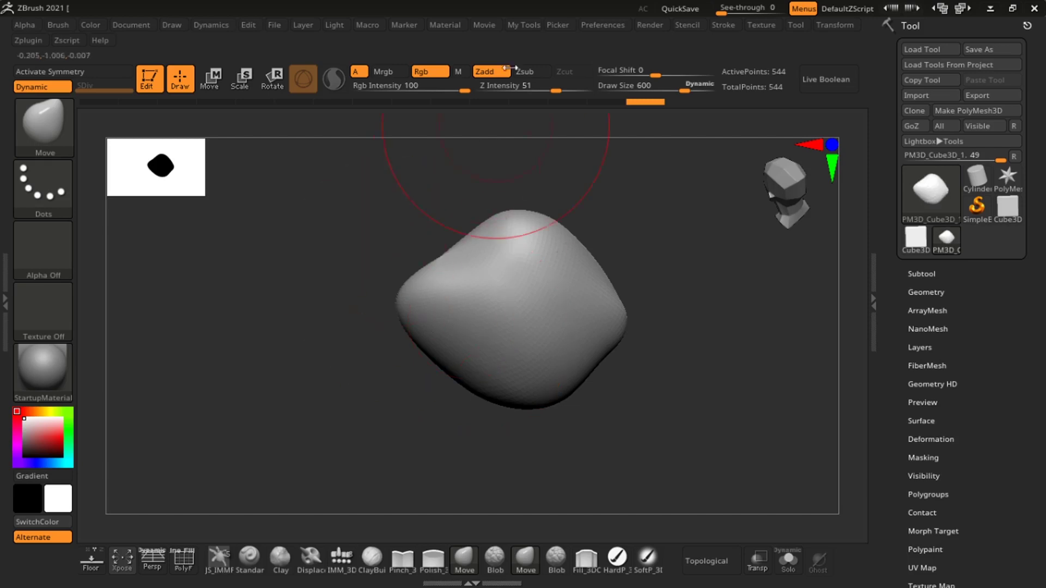
- Restore the standard user interface from the Config preferences
left_click(609, 26)
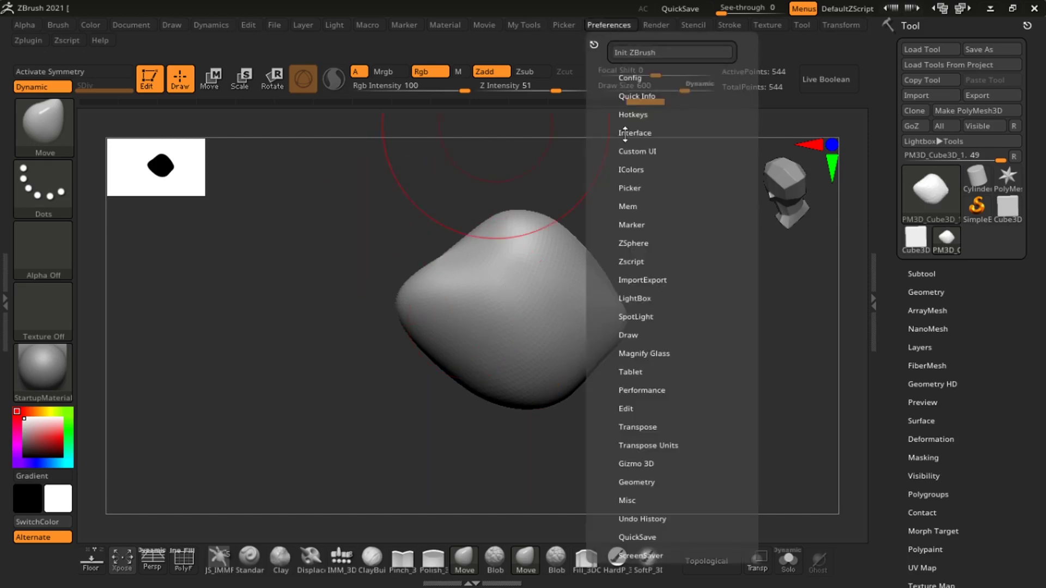
left_click(637, 97)
left_click(637, 78)
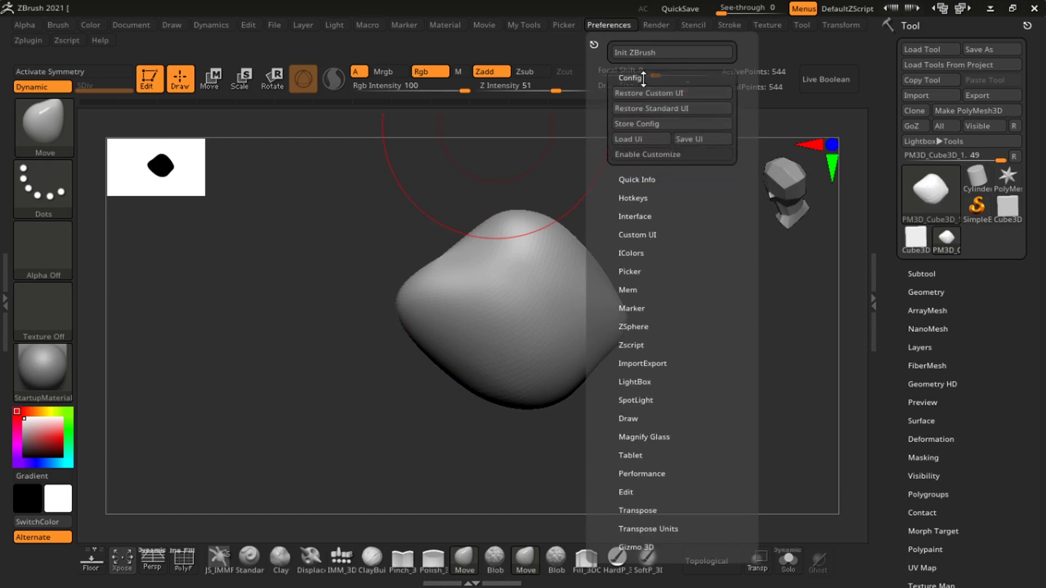
left_click(640, 108)
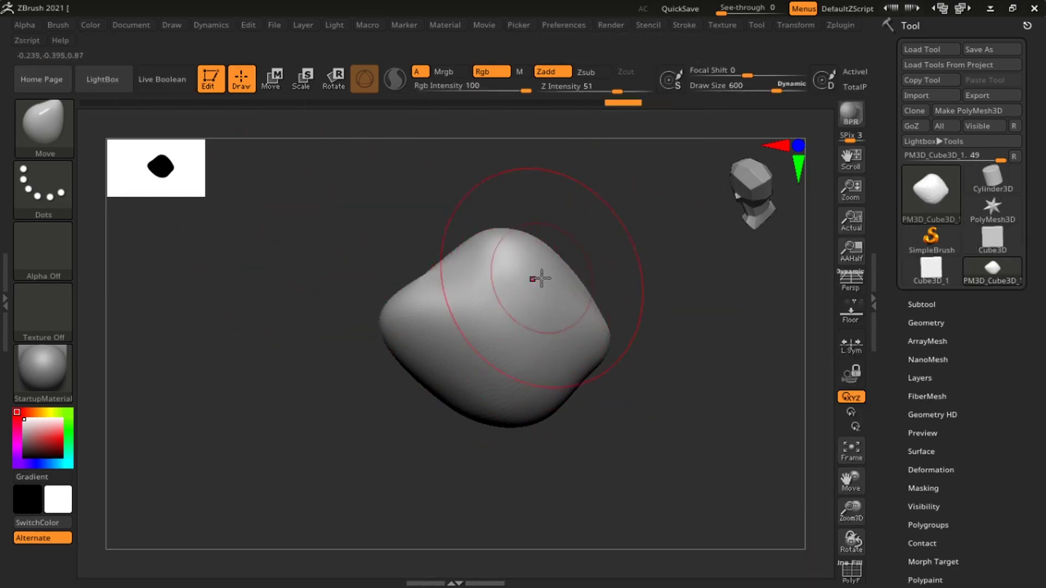
- Reduce the brush size and select the ClayBuildup brush with a Draw Size of 69 for close-up work on the form
right_click_drag(547, 315, 531, 397, "ctrl")
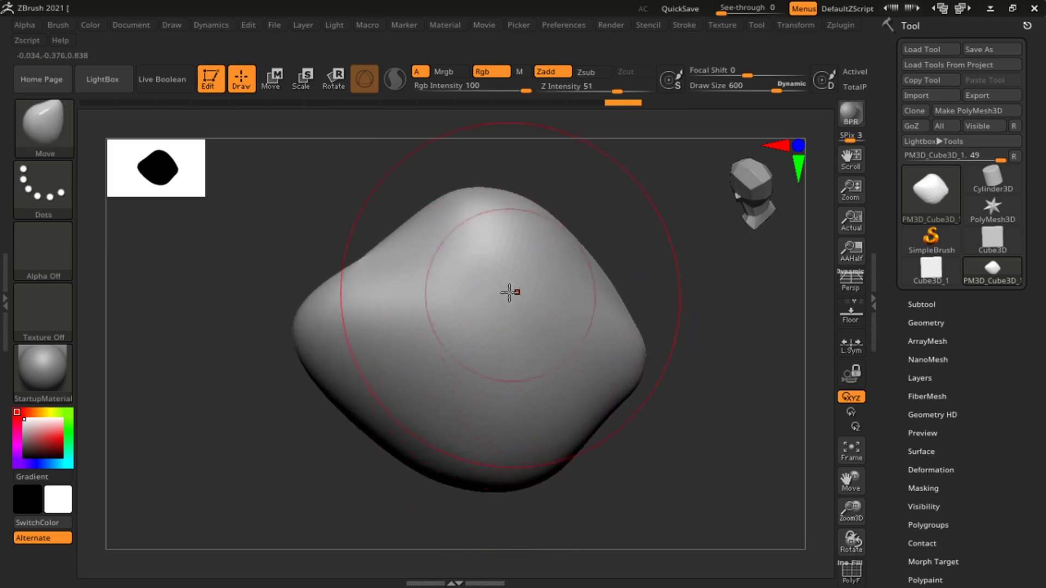
key("shift")
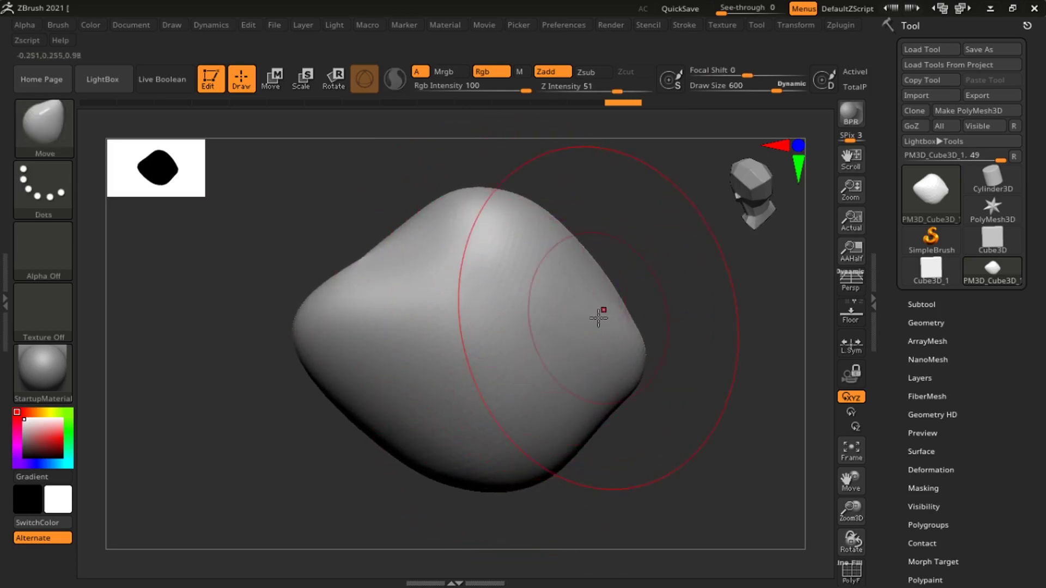
key("shift")
key("s")
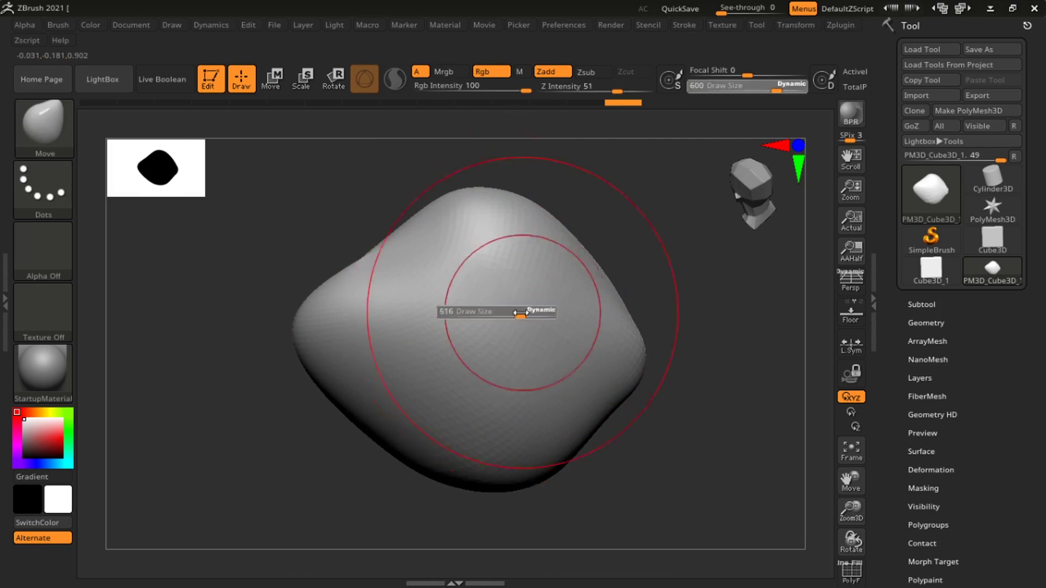
left_click_drag(518, 311, 467, 310)
right_click_drag(467, 311, 473, 382, "ctrl")
key("b")
key("c")
key("b")
- Build up a small raised bump on the front of the smoothed form with short ClayBuildup strokes
mouse_move(462, 371)
left_mouse_down()
mouse_move(435, 410)
mouse_move(518, 337)
left_mouse_up()
right_click_drag(524, 336, 515, 359)
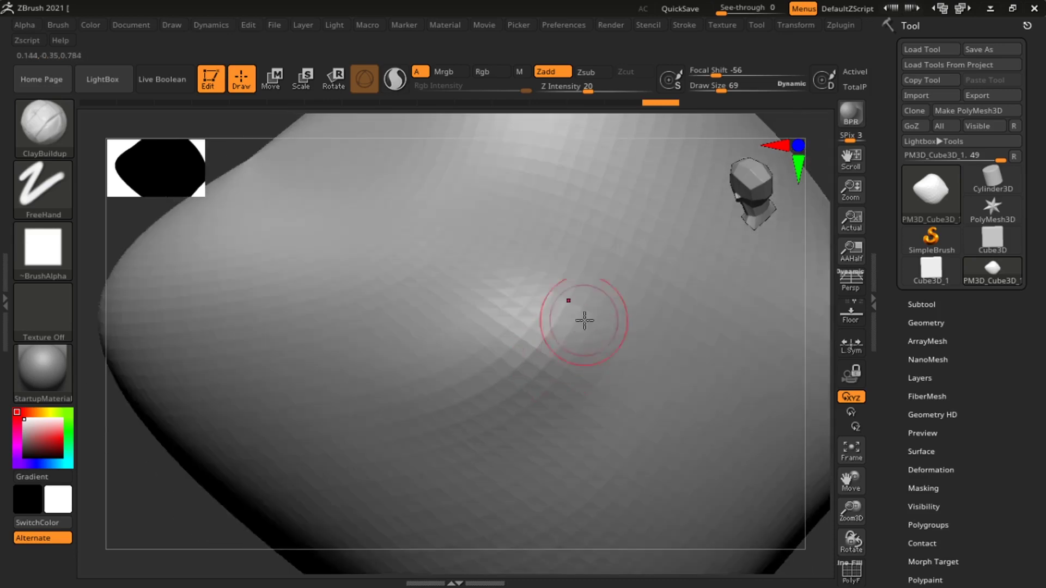
mouse_move(584, 320)
left_mouse_down()
mouse_move(551, 311)
mouse_move(477, 335)
left_mouse_up()
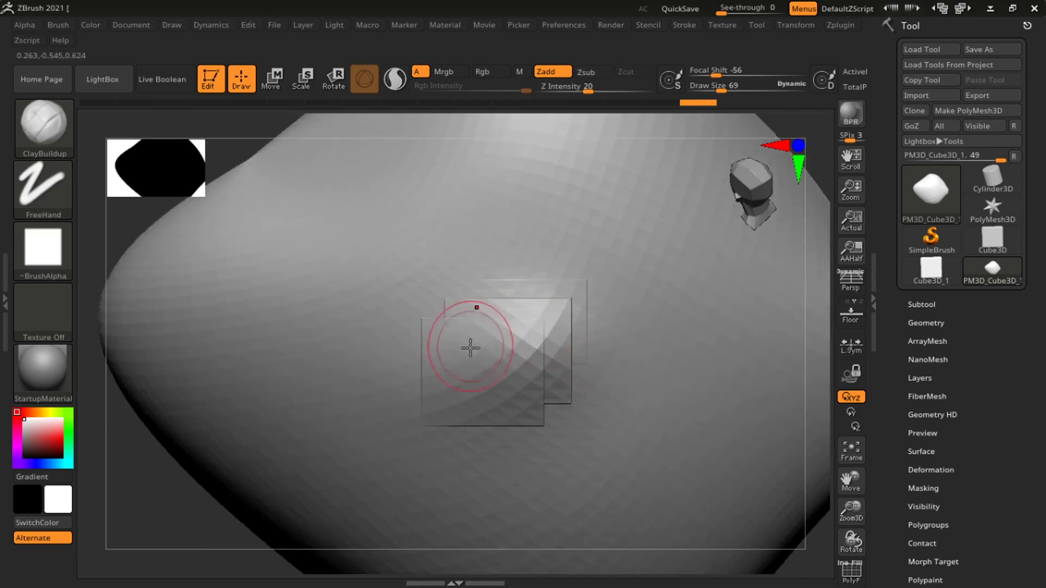
key("ctrl+z")
right_click_drag(529, 326, 540, 327)
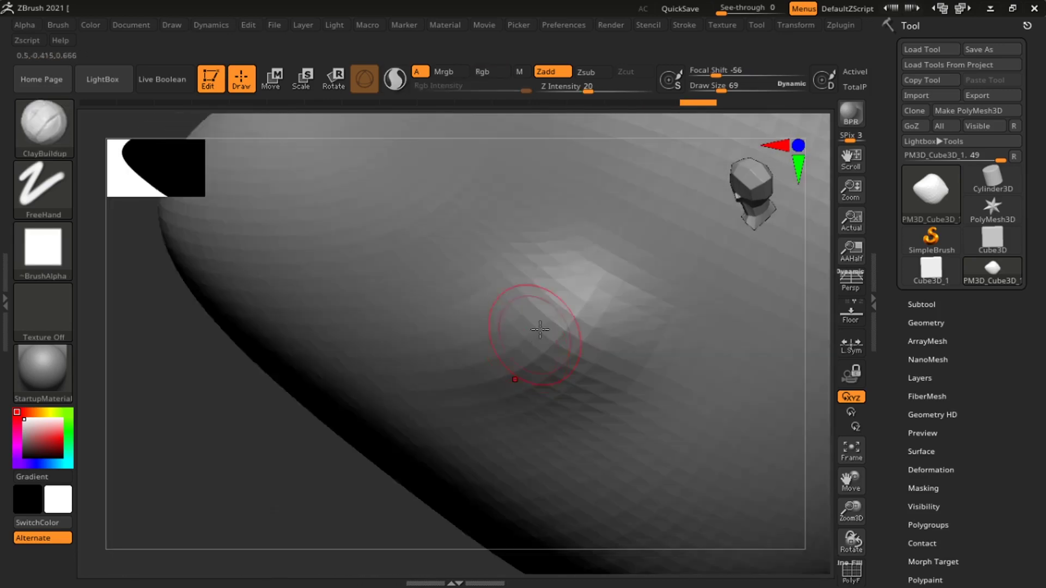
left_click_drag(540, 326, 491, 322)
right_click_drag(490, 321, 527, 331)
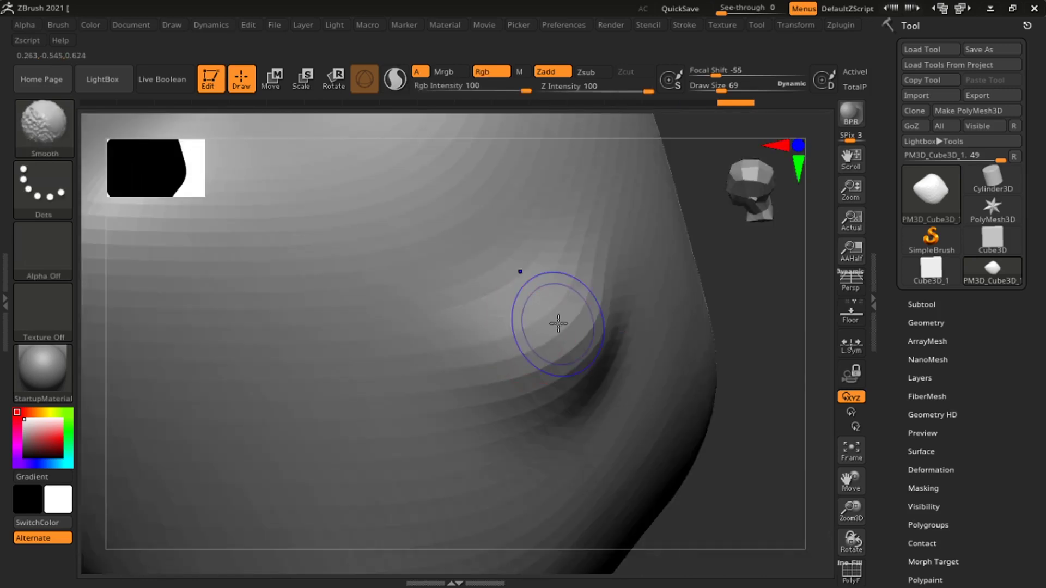
- Deactivate Dynamic Subdiv and smooth down the sharp clay bump on the base mesh
key("shift+d")
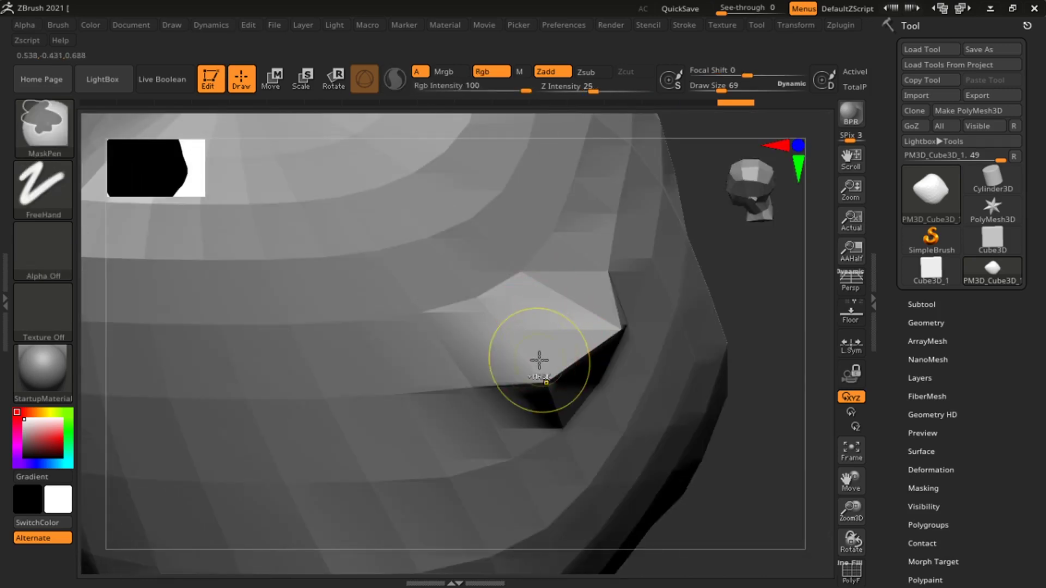
right_click_drag(540, 359, 528, 242, "ctrl")
right_click_drag(578, 305, 542, 358)
mouse_move(542, 358)
left_mouse_down("shift")
mouse_move(496, 381)
mouse_move(495, 332)
left_mouse_up("shift")
right_click_drag(483, 335, 493, 385, "ctrl")
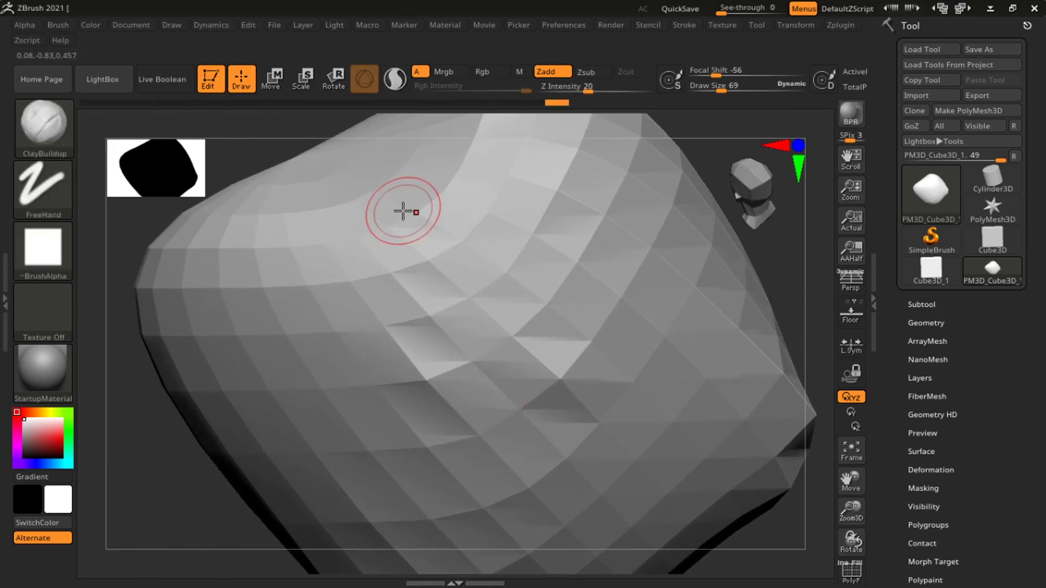
- Expand the Subtool settings, choose a red colour and make a ClayBuildup stroke on the front of the base mesh
left_click(934, 306)
mouse_move(1001, 343)
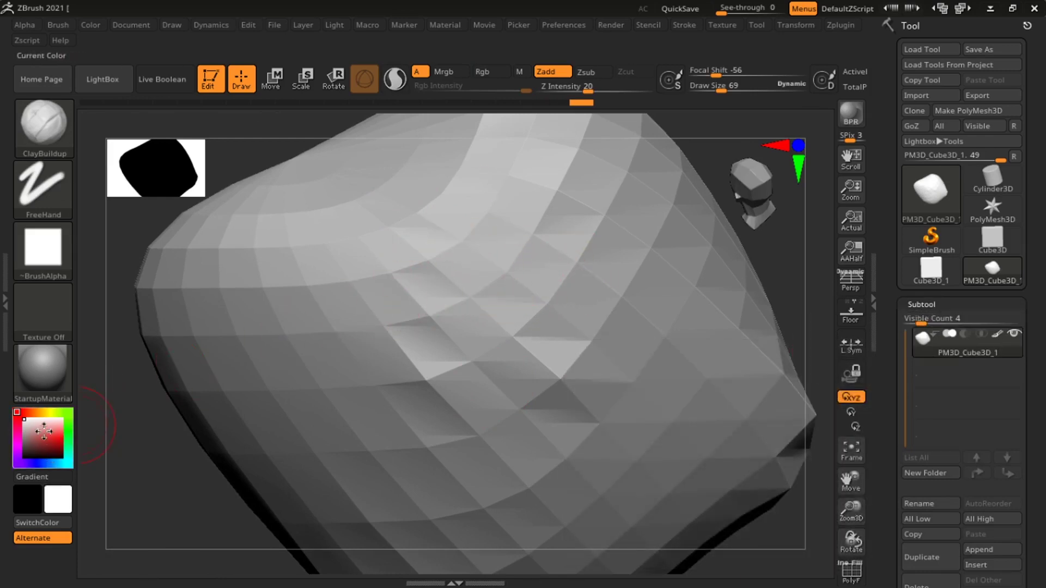
left_click(43, 439)
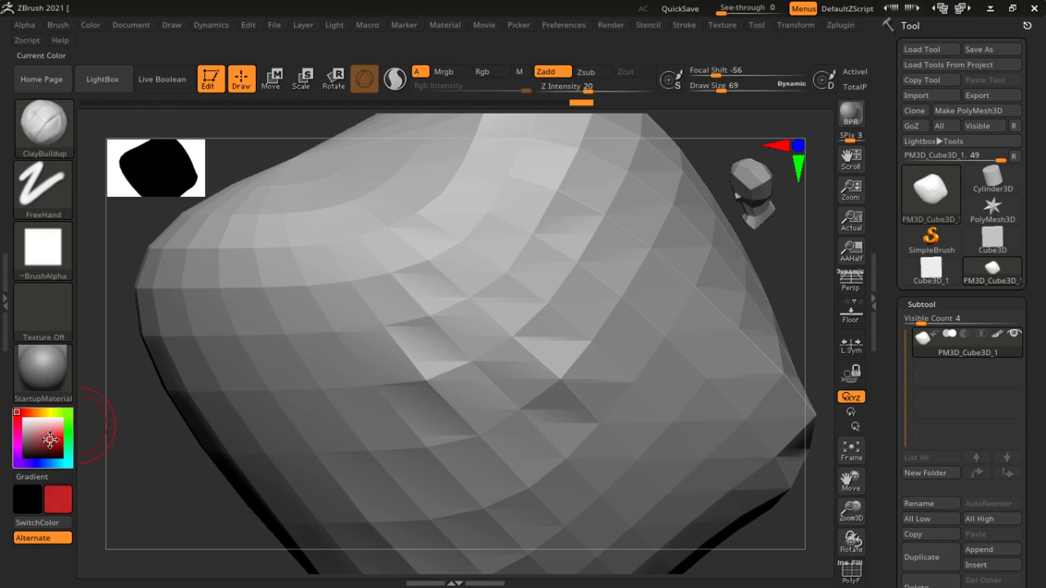
left_click_drag(506, 356, 455, 392)
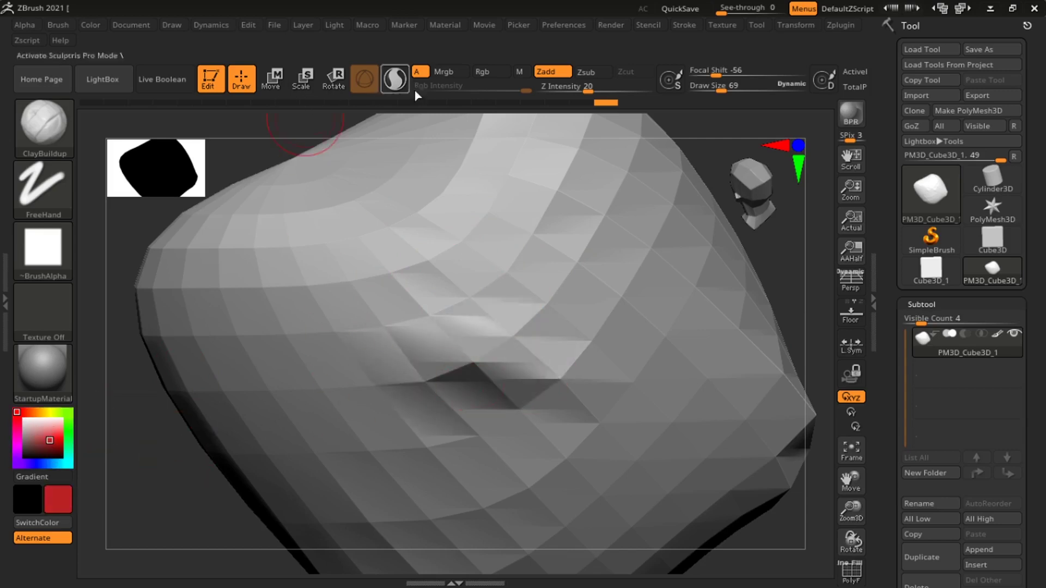
- Enable Rgb and disable Zadd, and paint red strokes on the base mesh and again with Dynamic Subdiv reactivated
left_click(483, 73)
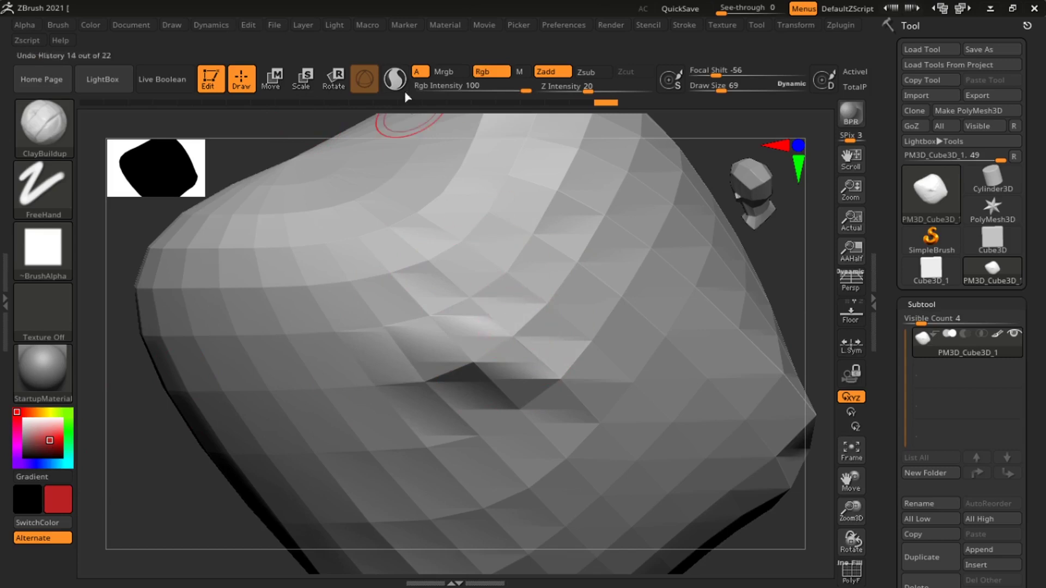
left_click(566, 79)
mouse_move(509, 354)
left_mouse_down()
mouse_move(521, 341)
mouse_move(474, 395)
left_mouse_up()
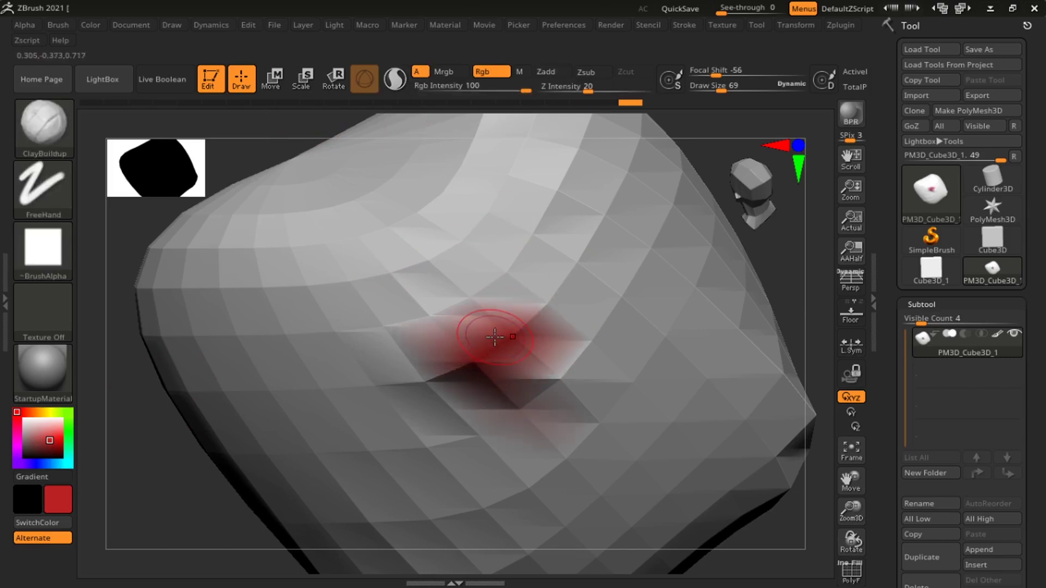
key("d")
mouse_move(521, 311)
left_mouse_down()
mouse_move(491, 381)
mouse_move(544, 253)
mouse_move(490, 172)
mouse_move(361, 158)
mouse_move(253, 376)
mouse_move(616, 447)
mouse_move(650, 256)
mouse_move(556, 456)
mouse_move(645, 371)
left_mouse_up()
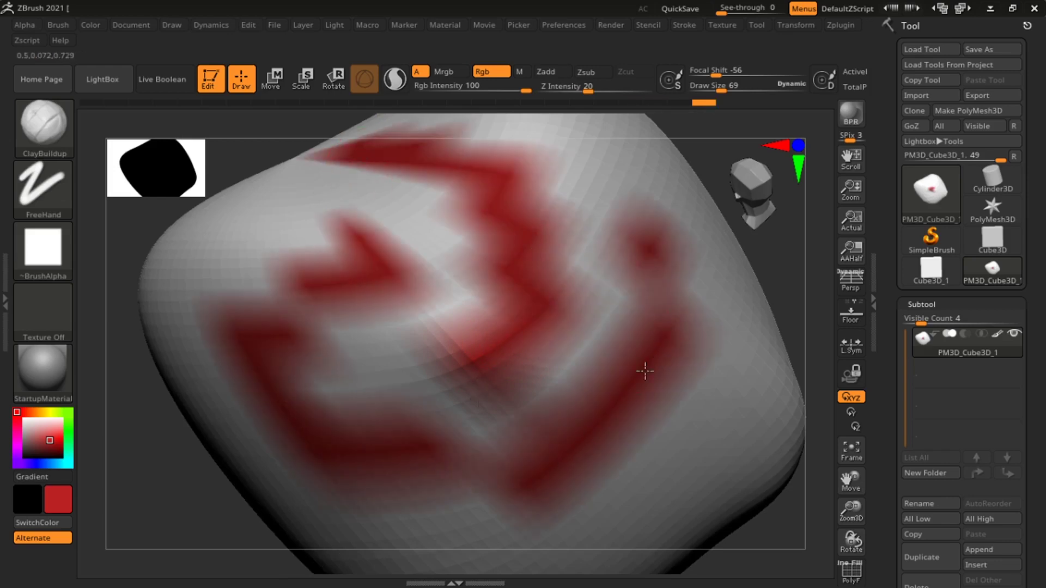
- Paint more red strokes across the lower front of the mesh, filling the gaps between the existing marks
left_click_drag(403, 432, 500, 512)
left_click_drag(312, 435, 396, 351)
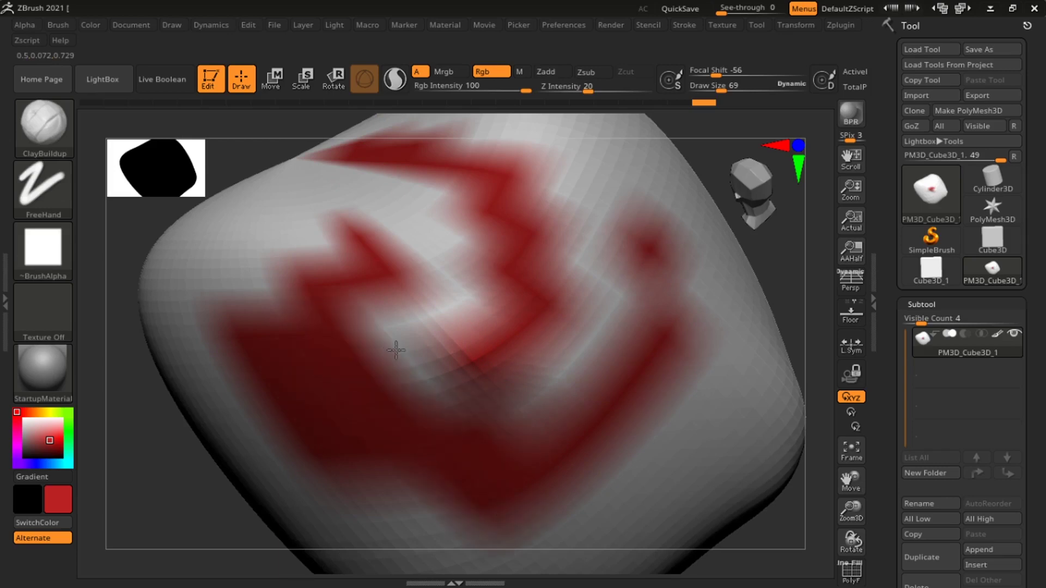
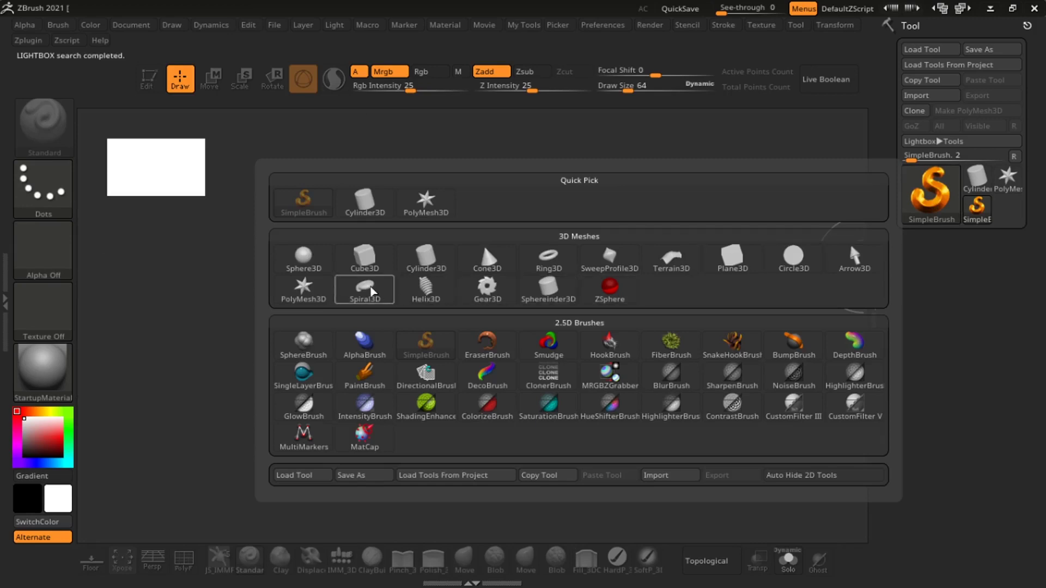
- Draw a Cube3D on the canvas and enter Edit mode
left_click(345, 263)
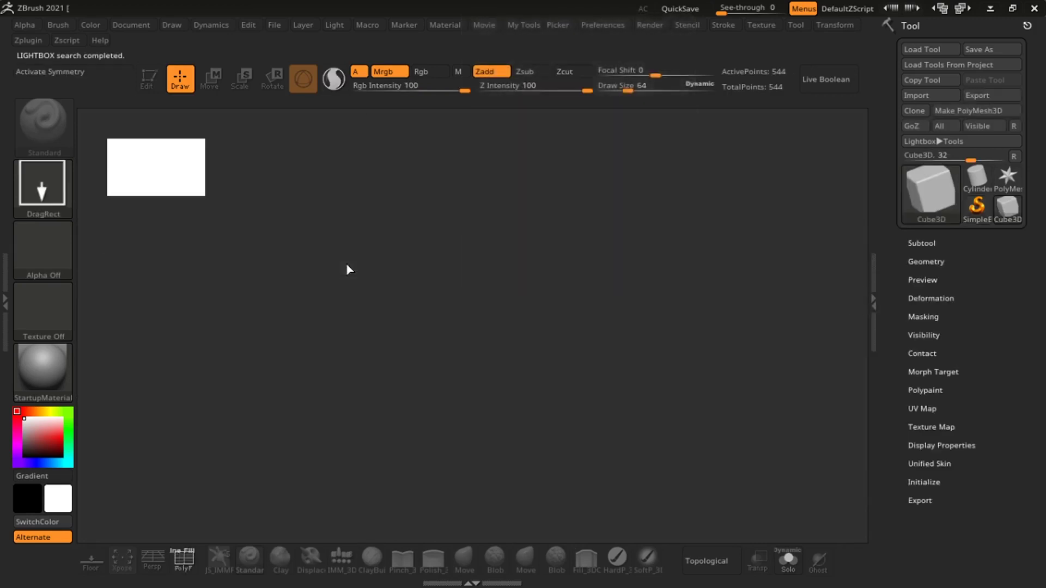
left_click_drag(451, 305, 452, 458)
key("t")
right_click_drag(487, 346, 498, 303)
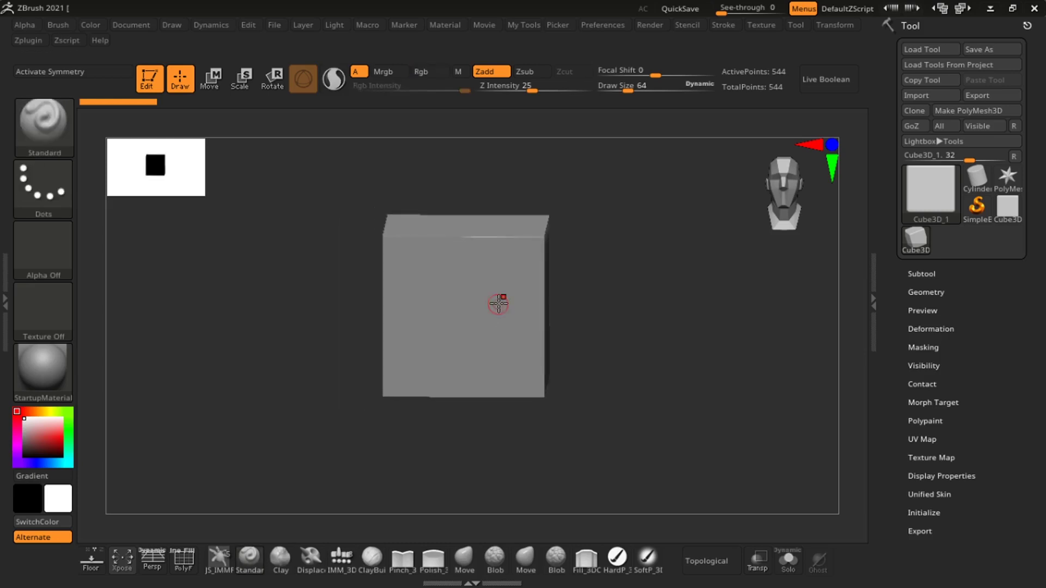
right_click_drag(444, 261, 436, 295)
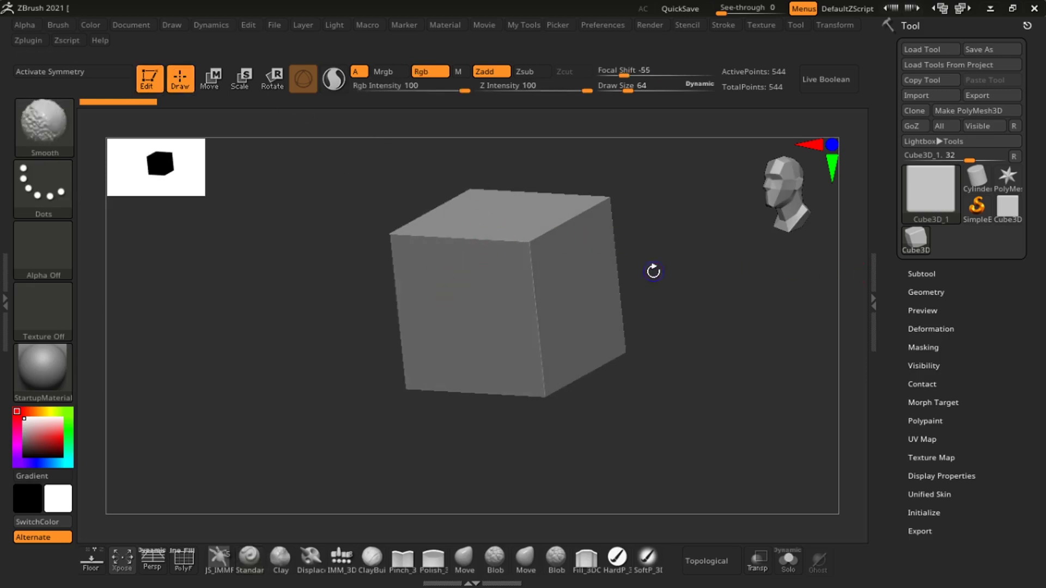
- Convert the cube to a PolyMesh3D and activate Dynamic Subdiv, choosing Always YES for auto-activation
key("ctrl+p")
key("d")
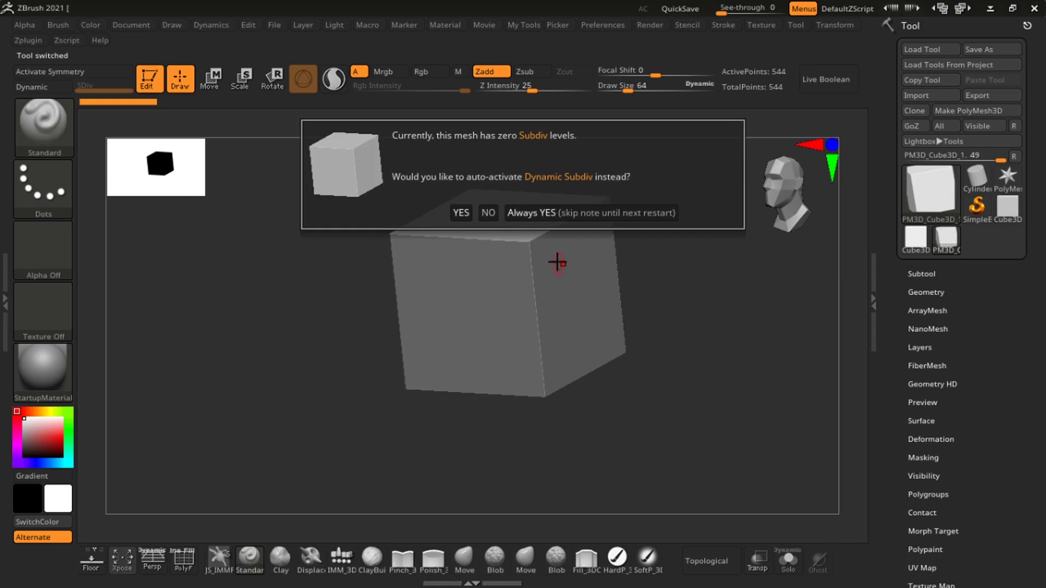
left_click(545, 212)
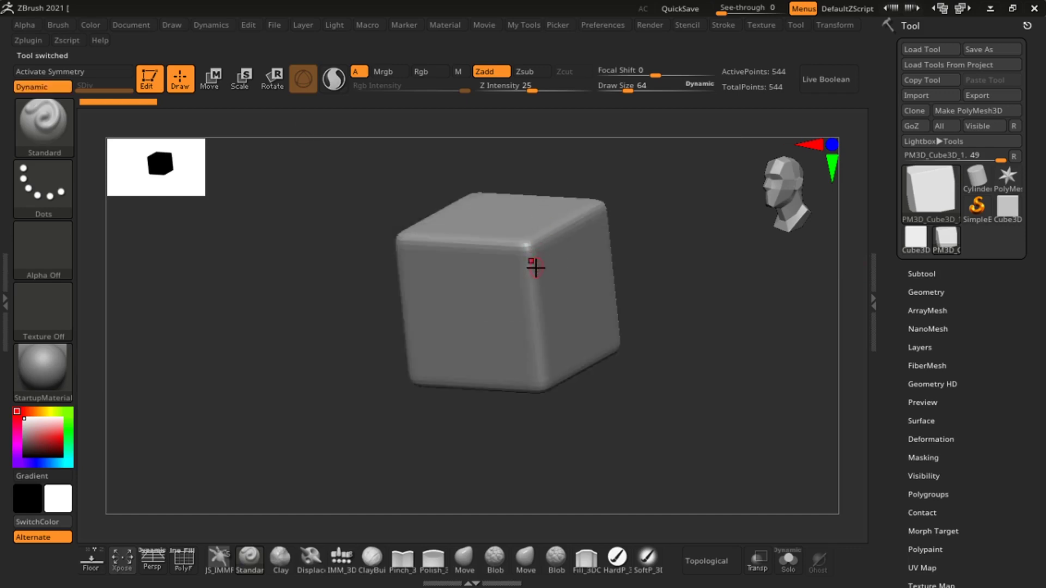
- Display the polyframe on the cube and restore the standard UI
mouse_move(555, 243)
right_mouse_down("ctrl")
mouse_move(551, 292)
mouse_move(542, 293)
mouse_move(547, 322)
right_mouse_up("ctrl")
key("shift+f")
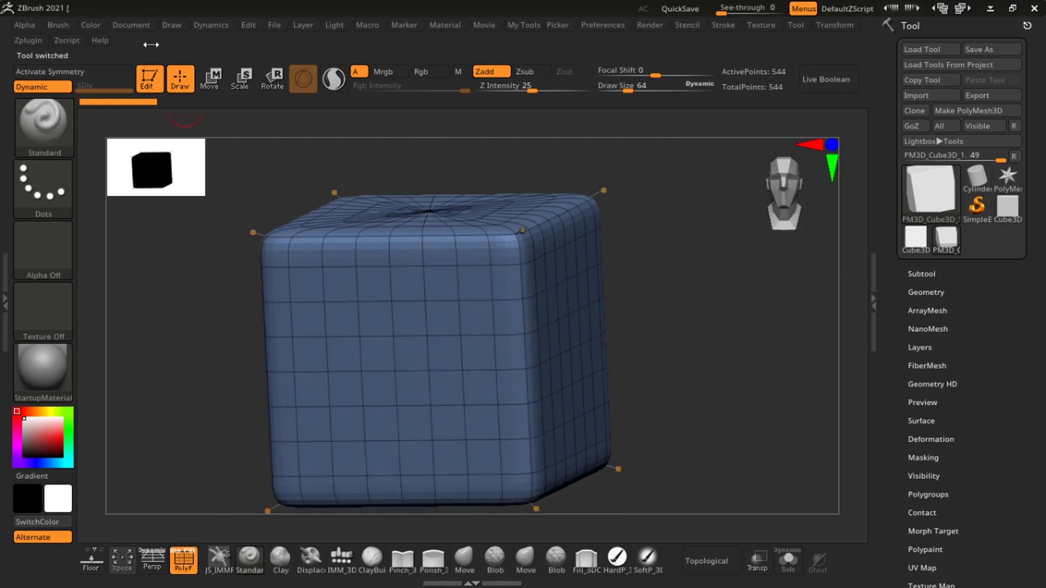
left_click(589, 25)
left_click(547, 52)
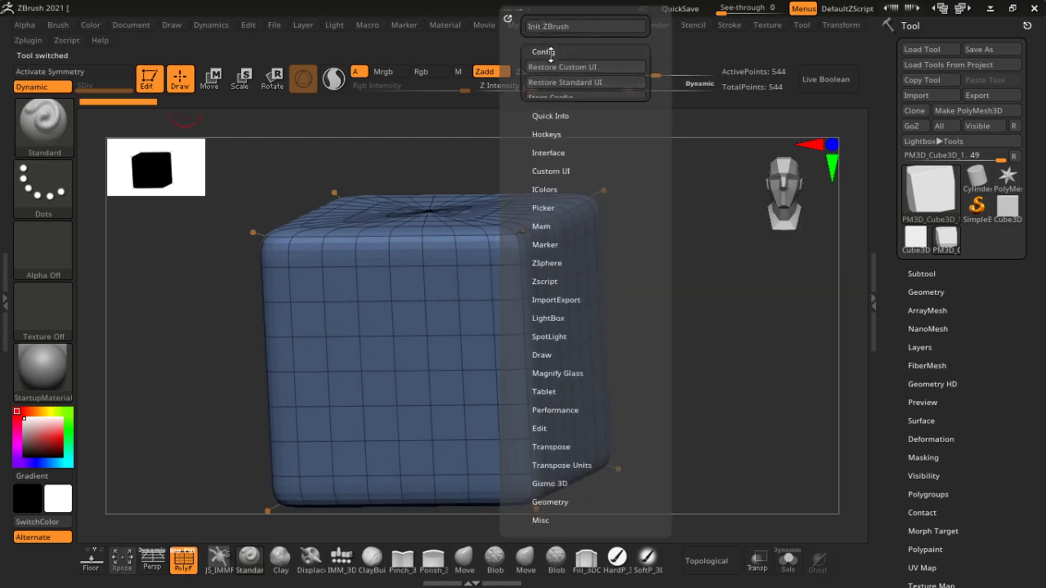
left_click(557, 82)
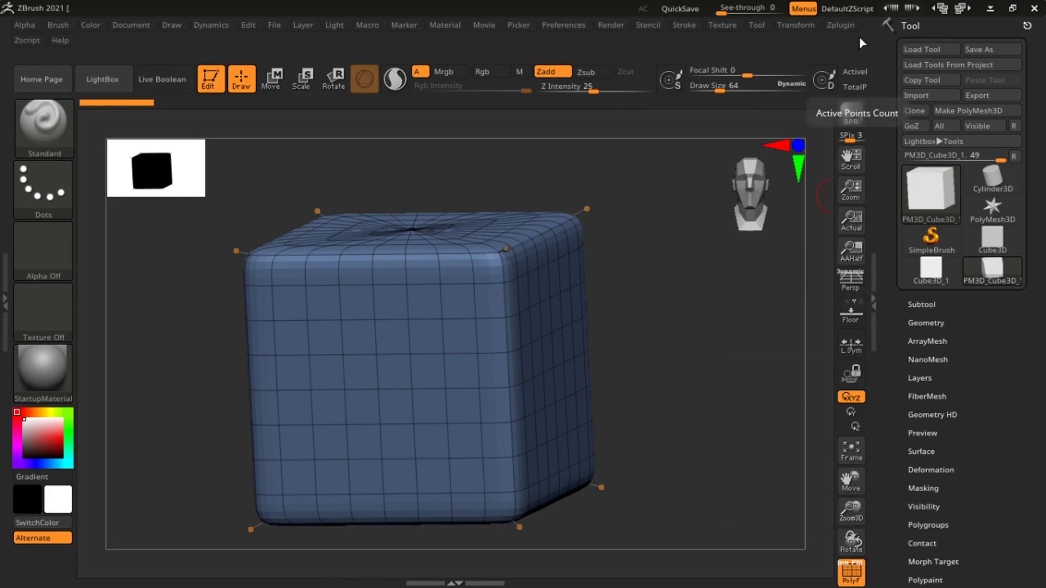
left_click(851, 573)
left_click(852, 573)
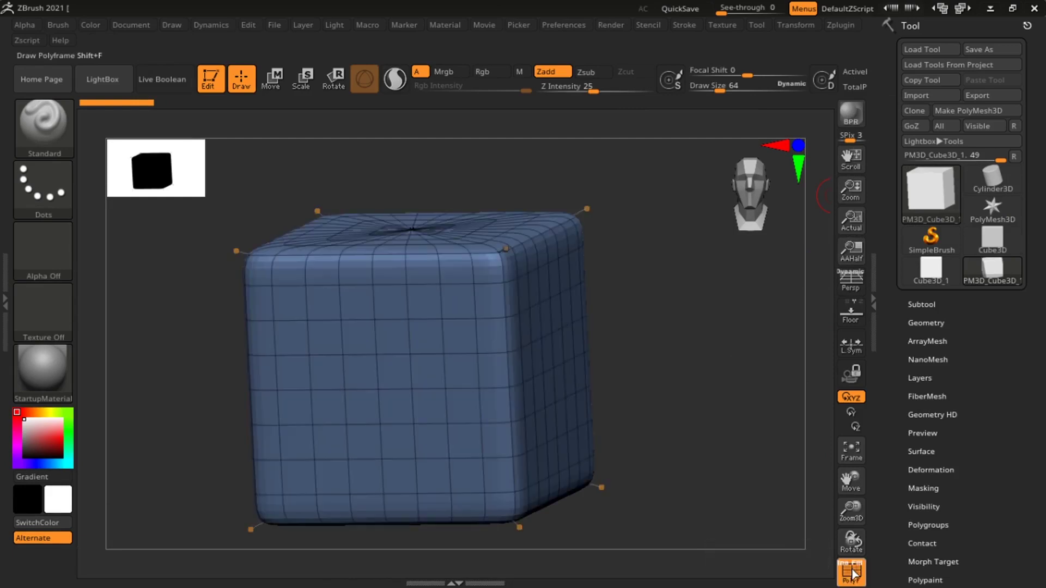
- Examine the rounded cube's polyframe and its original corner points from several angles
left_click_drag(681, 306, 551, 220)
right_click_drag(483, 201, 598, 308, "ctrl")
left_click_drag(597, 300, 619, 312)
right_click_drag(630, 309, 619, 420, "ctrl")
right_click_drag(689, 345, 665, 289)
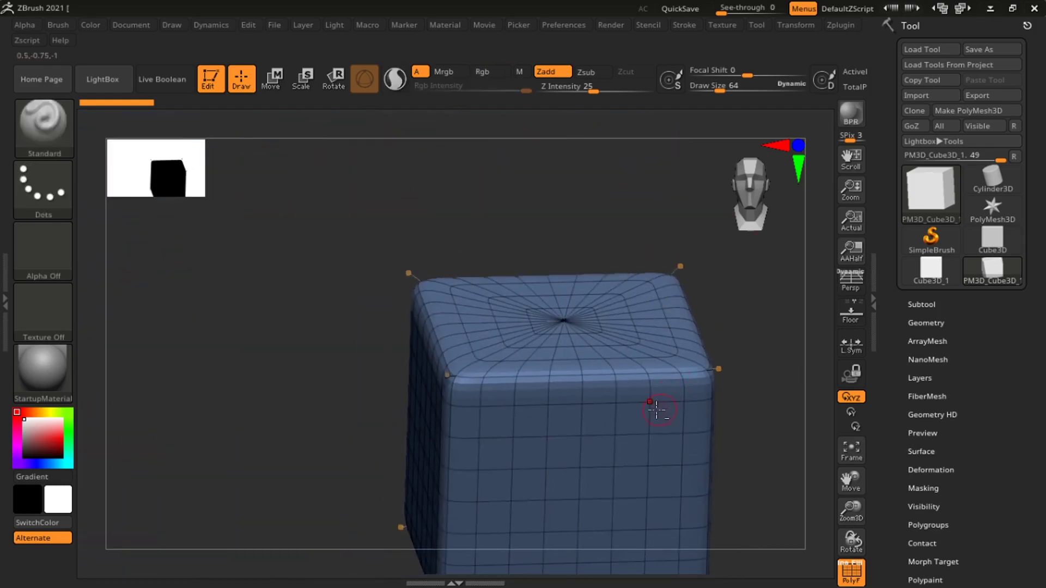
right_click_drag(656, 408, 609, 359, "alt")
right_click_drag(609, 320, 594, 270)
right_click_drag(619, 392, 567, 343, "ctrl")
left_click_drag(567, 343, 583, 295)
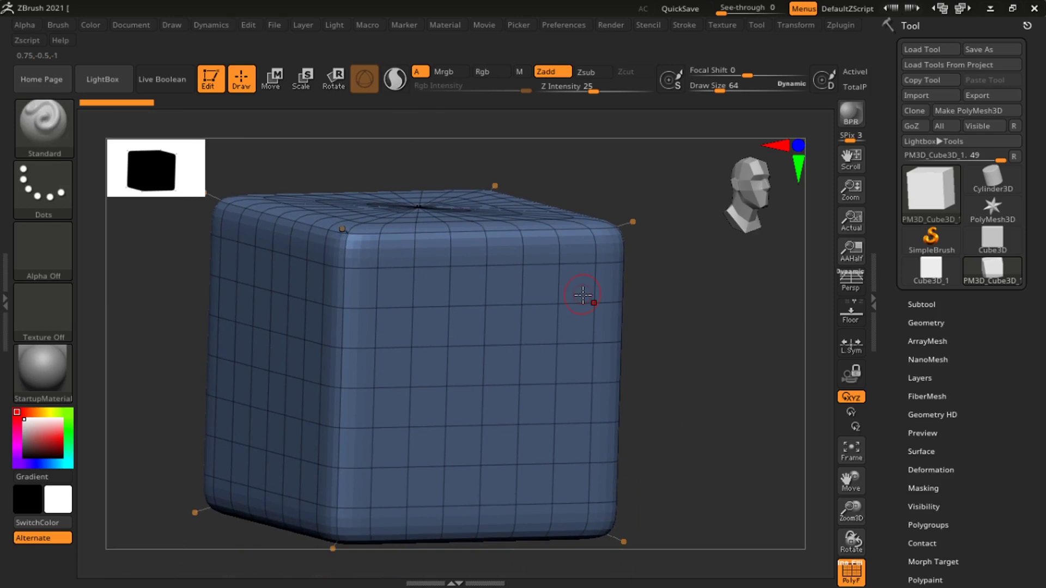
key("shift")
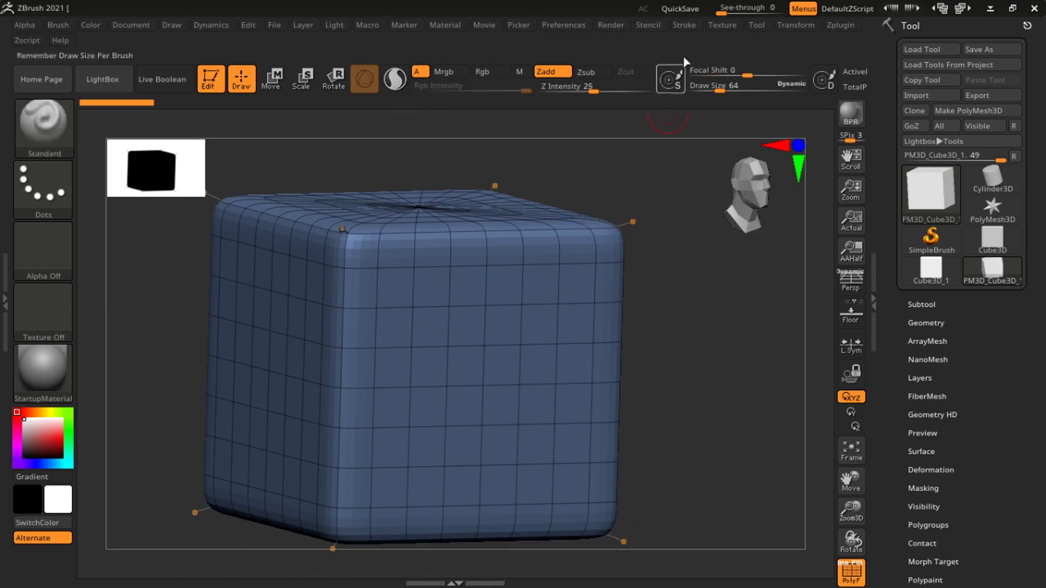
- Restore the custom UI, and switch Dynamic Subdiv off and back on for the cube
left_click(564, 26)
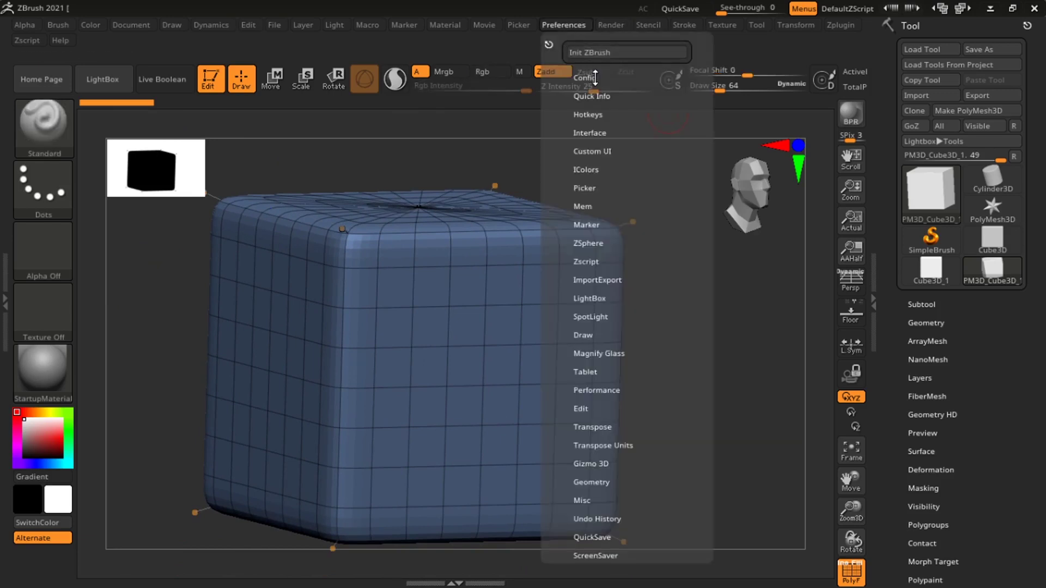
left_click(595, 77)
left_click(617, 93)
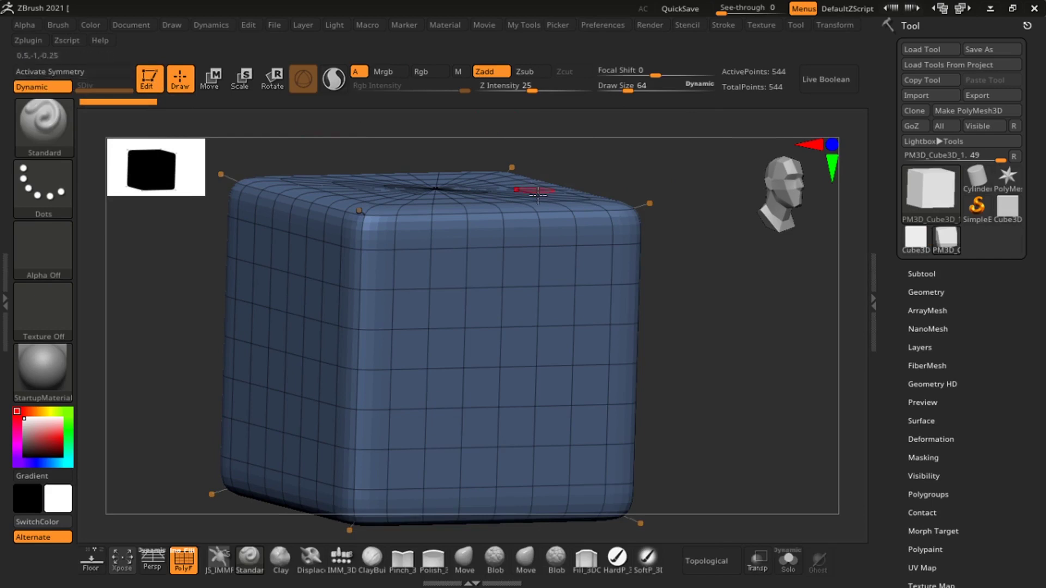
key("shift+d")
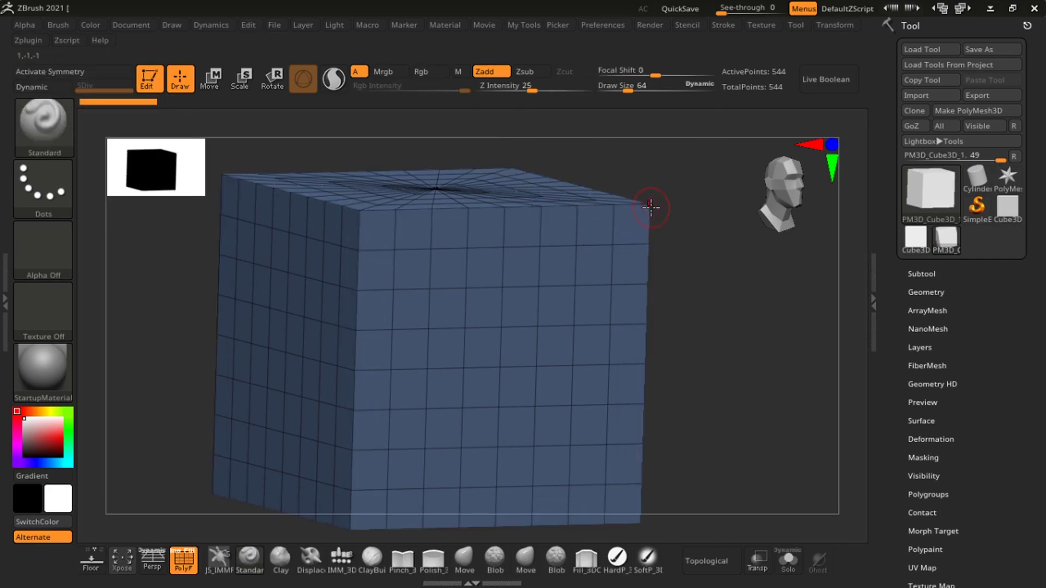
key("d")
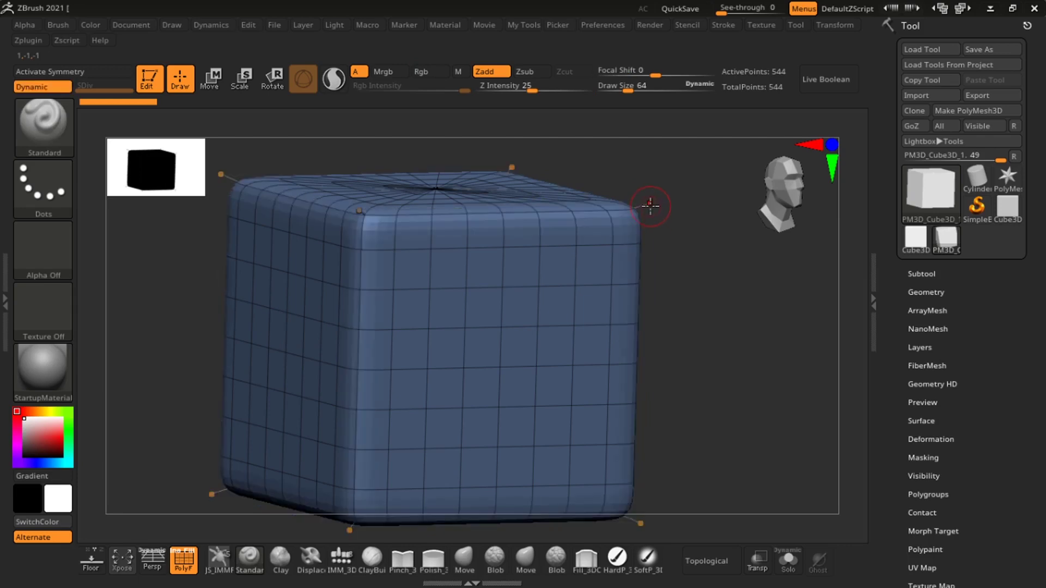
- Set the draw size to 17 and smooth a single edge vertex just below the cube's upper corner
right_click_drag(635, 248, 664, 253)
key("shift")
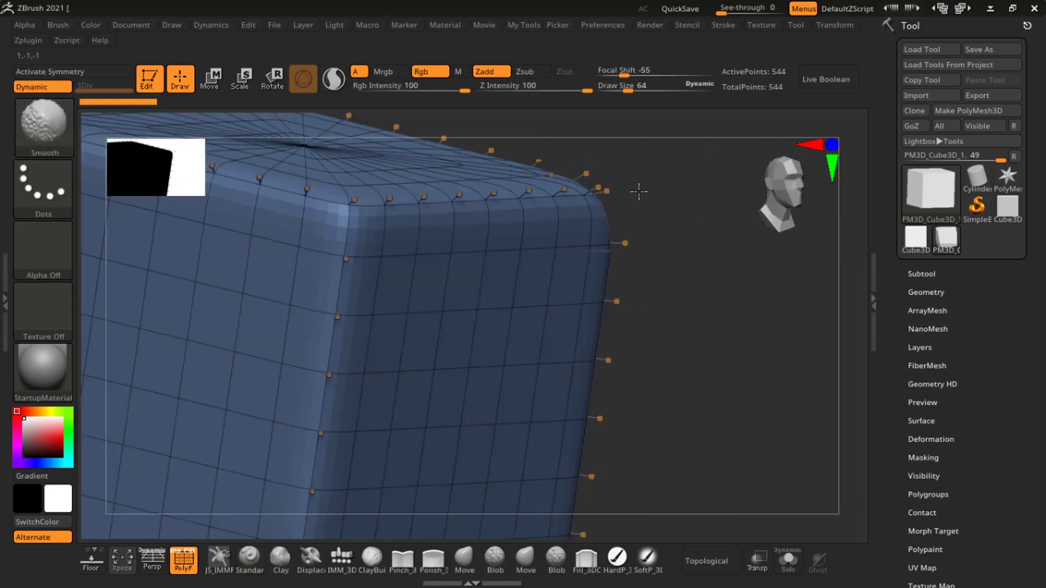
mouse_move(656, 245)
left_mouse_down()
mouse_move(637, 408)
mouse_move(670, 392)
mouse_move(651, 413)
left_mouse_up()
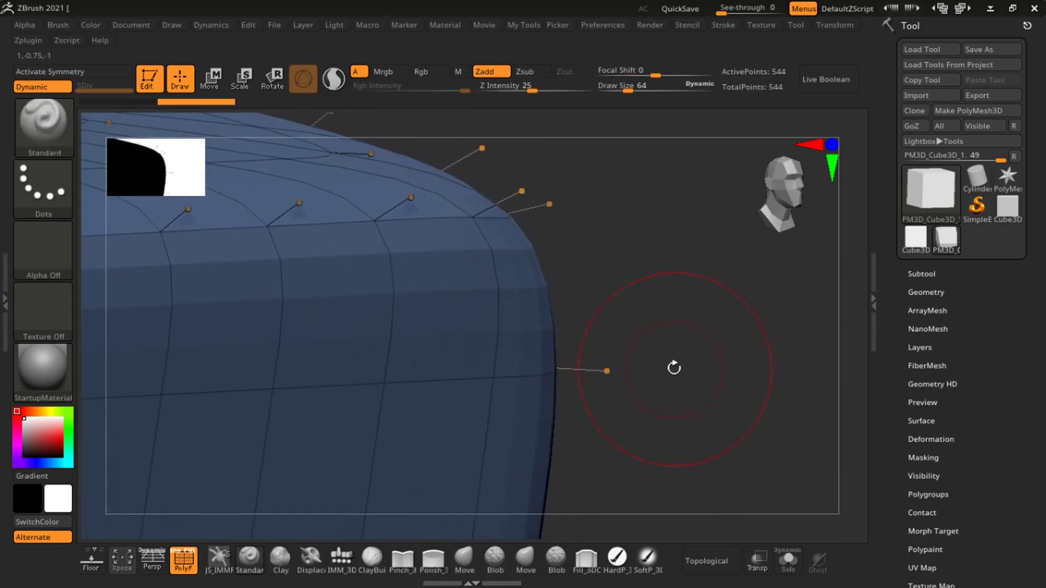
key("s")
left_click_drag(674, 369, 646, 368)
key("shift")
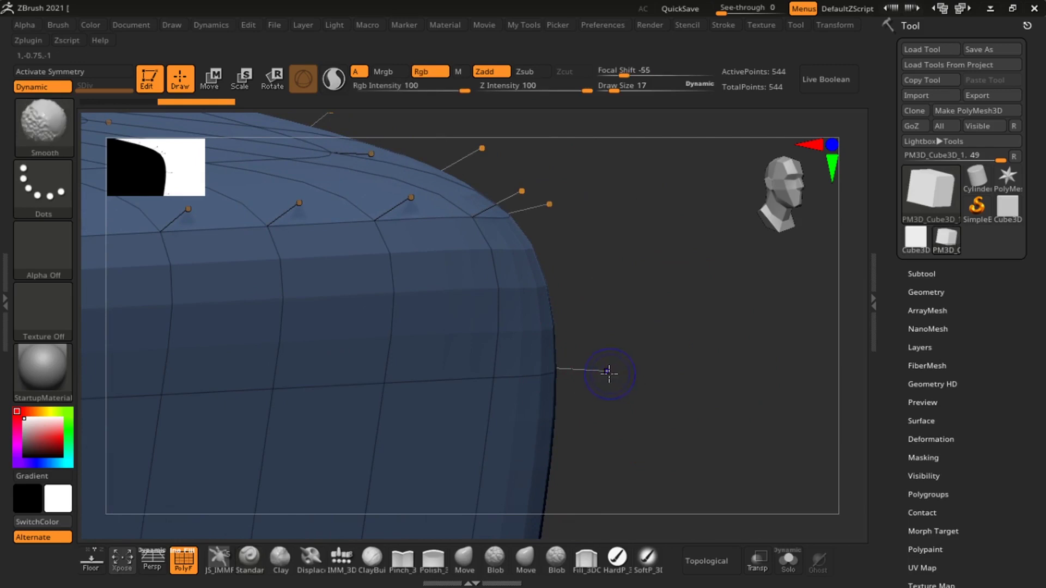
left_click_drag(610, 371, 603, 369, "shift")
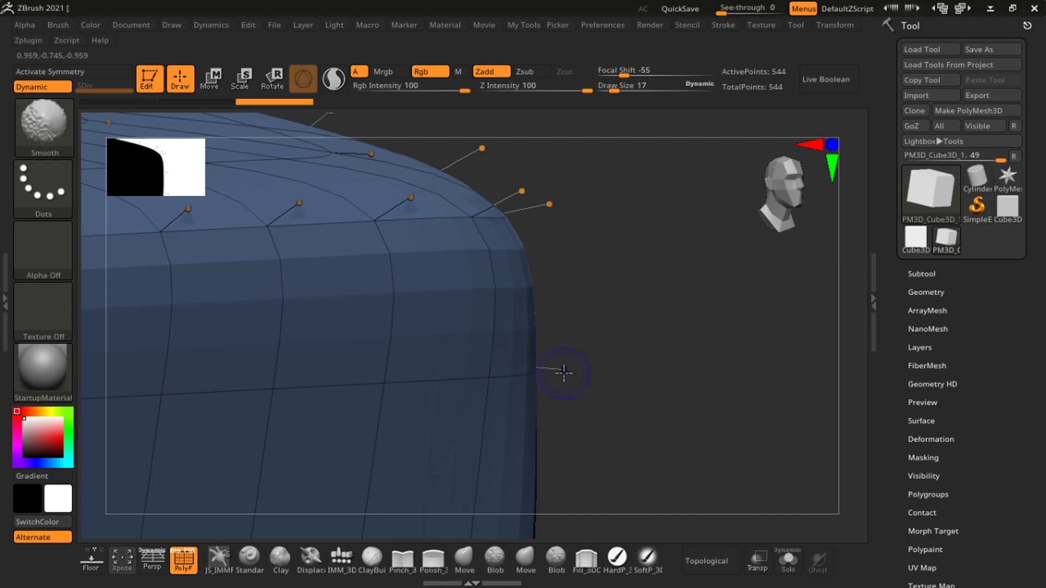
left_click_drag(564, 373, 565, 371, "shift")
- Smooth down the cube's upper corners with a draw size of 496 and deactivate Dynamic Subdiv
mouse_move(591, 271)
right_mouse_down("ctrl")
mouse_move(628, 328)
mouse_move(613, 307)
right_mouse_up("ctrl")
key("s")
key("s")
left_click_drag(614, 311, 675, 316)
mouse_move(673, 322)
right_mouse_down()
mouse_move(603, 354)
mouse_move(601, 295)
right_mouse_up()
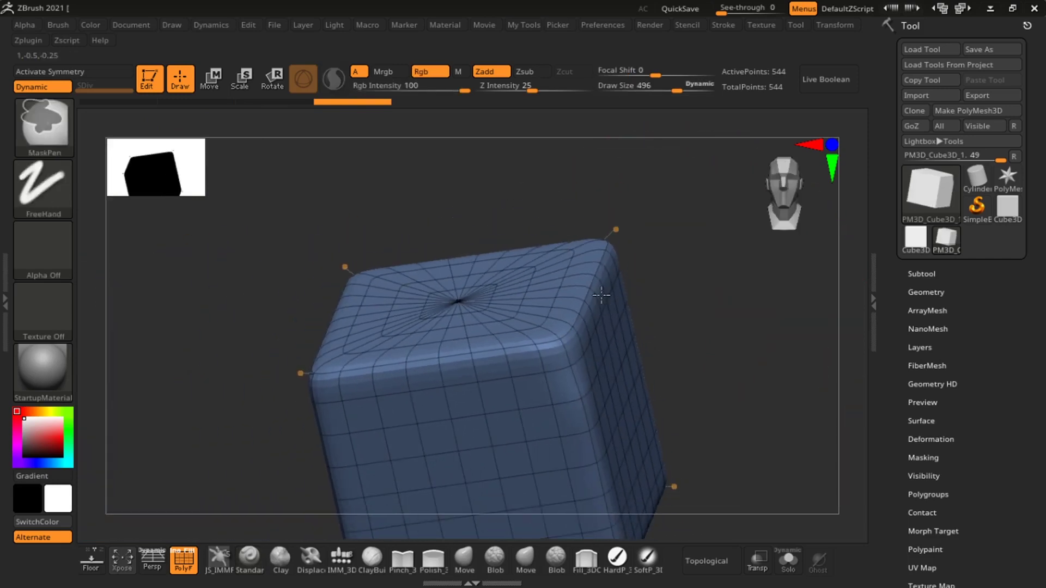
key("shift")
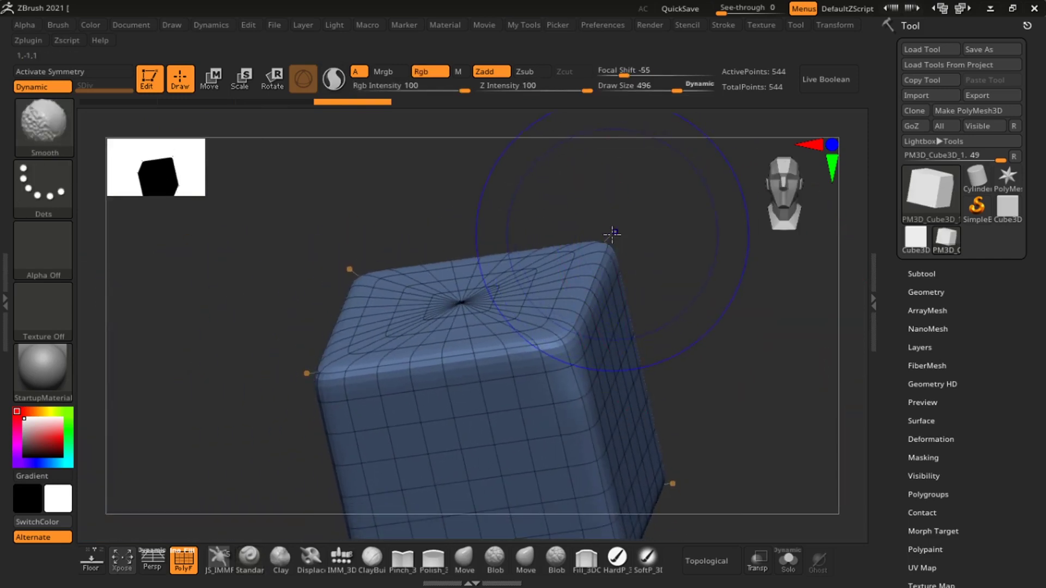
left_click_drag(612, 231, 609, 255, "shift")
key("shift")
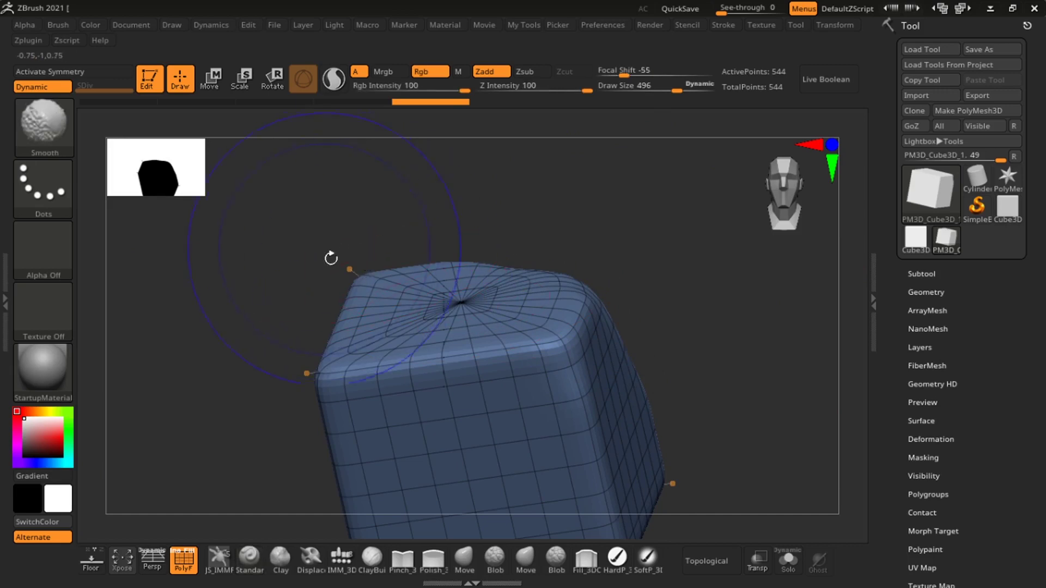
left_click_drag(347, 273, 350, 274, "shift")
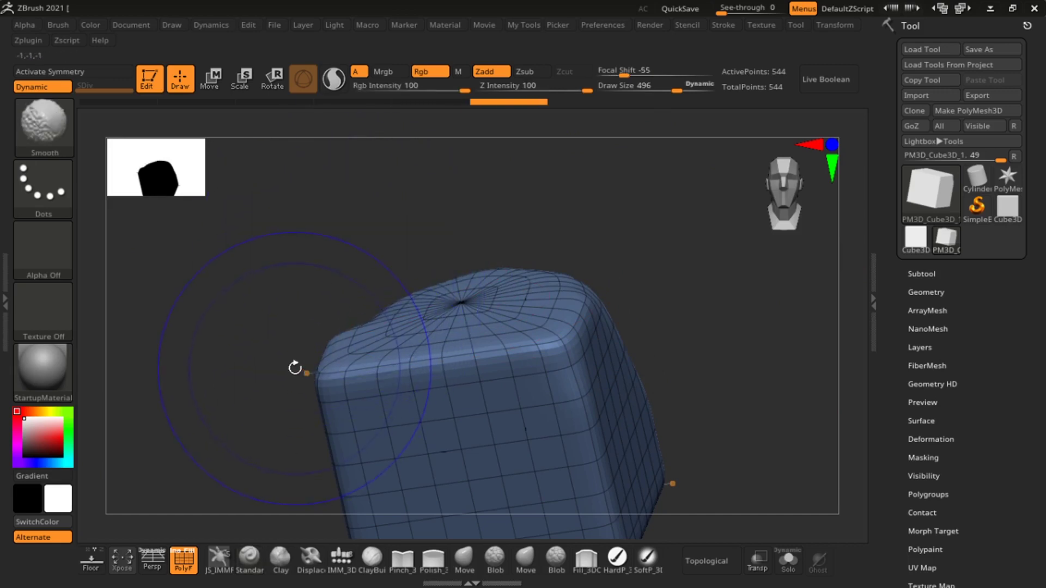
left_click_drag(296, 368, 303, 383, "shift")
key("shift")
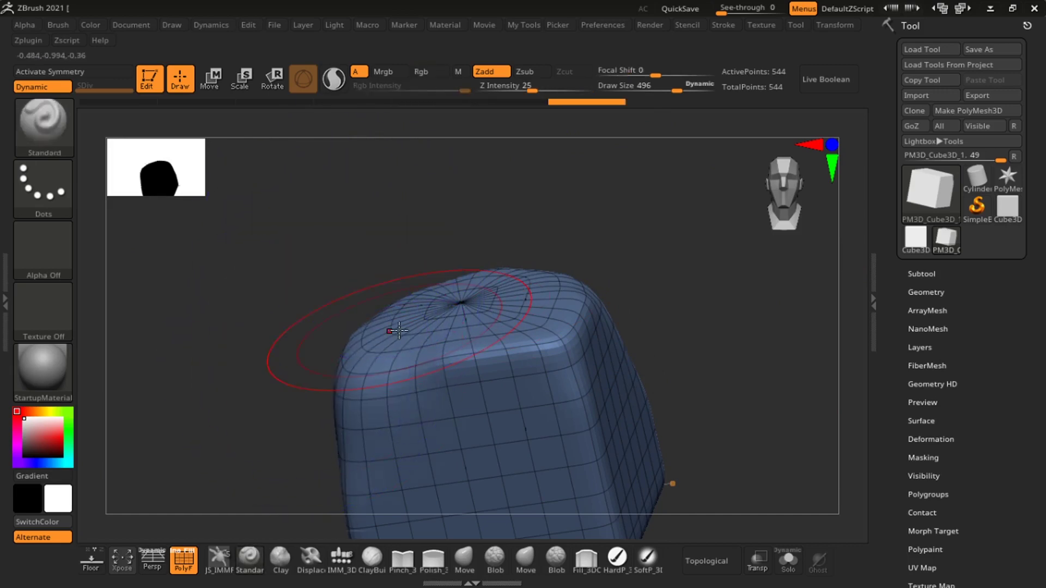
left_click_drag(353, 331, 399, 330, "shift")
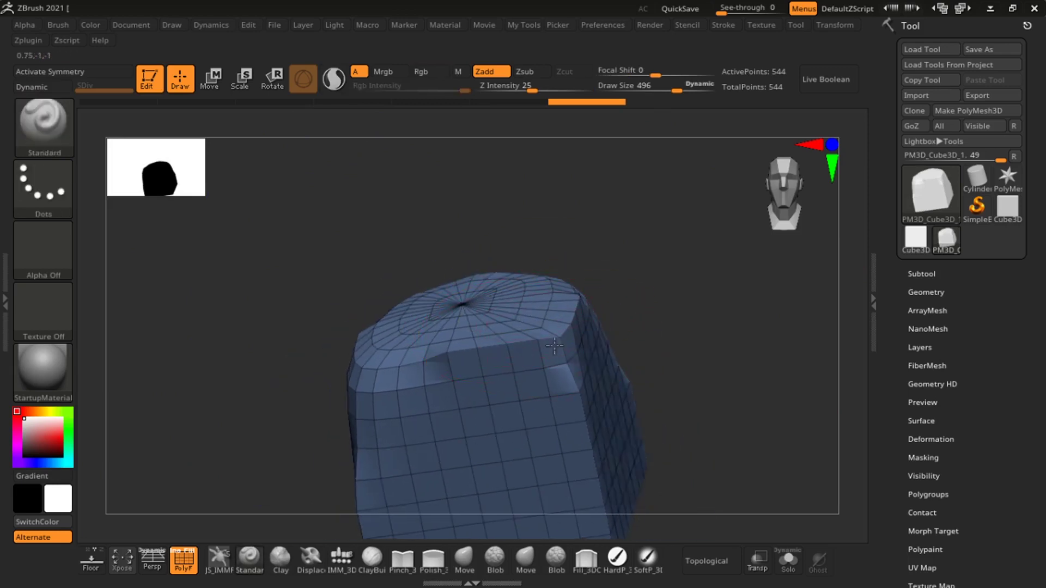
left_click_drag(626, 414, 603, 363)
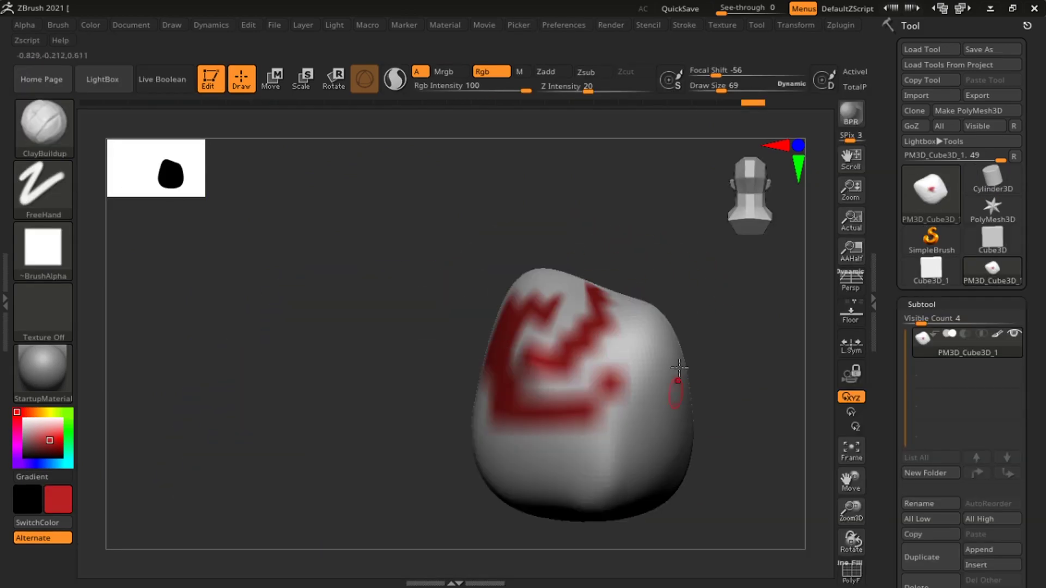
- Switch back to the Cube3D_1 primitive tool and set the active colour to white
right_click_drag(586, 363, 516, 352, "alt")
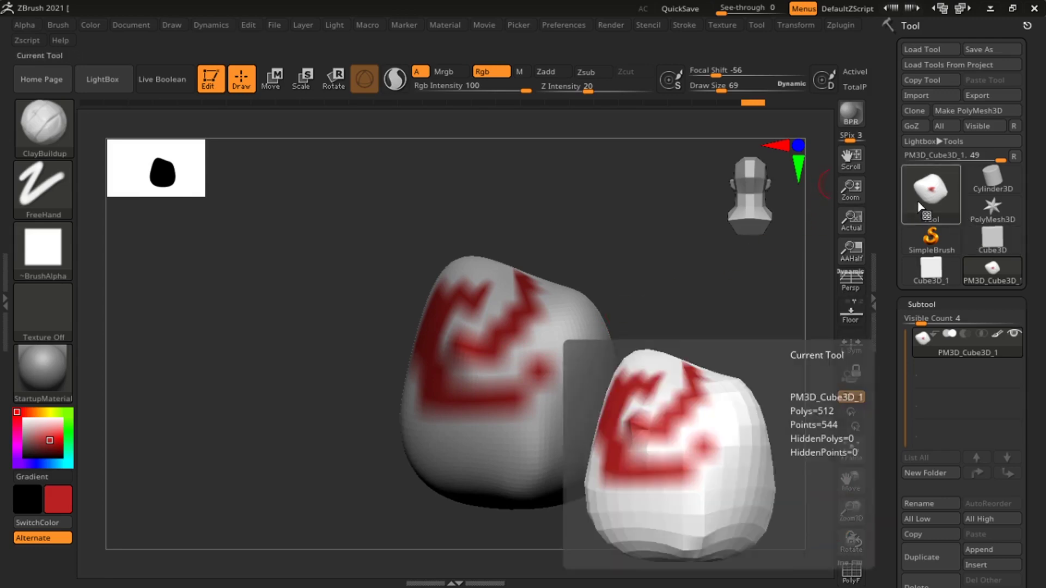
left_click(921, 202)
mouse_move(419, 215)
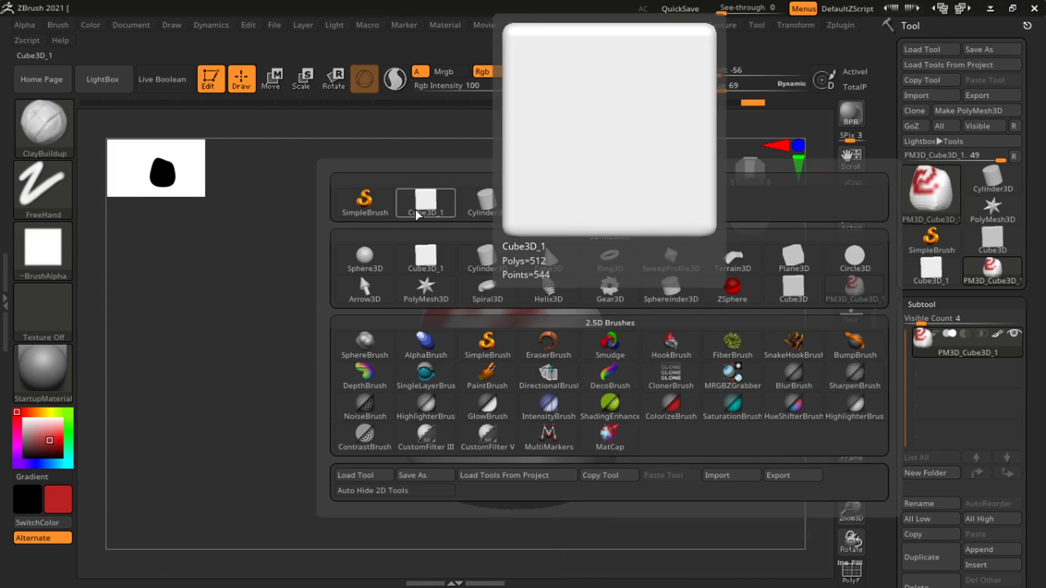
left_click(417, 214)
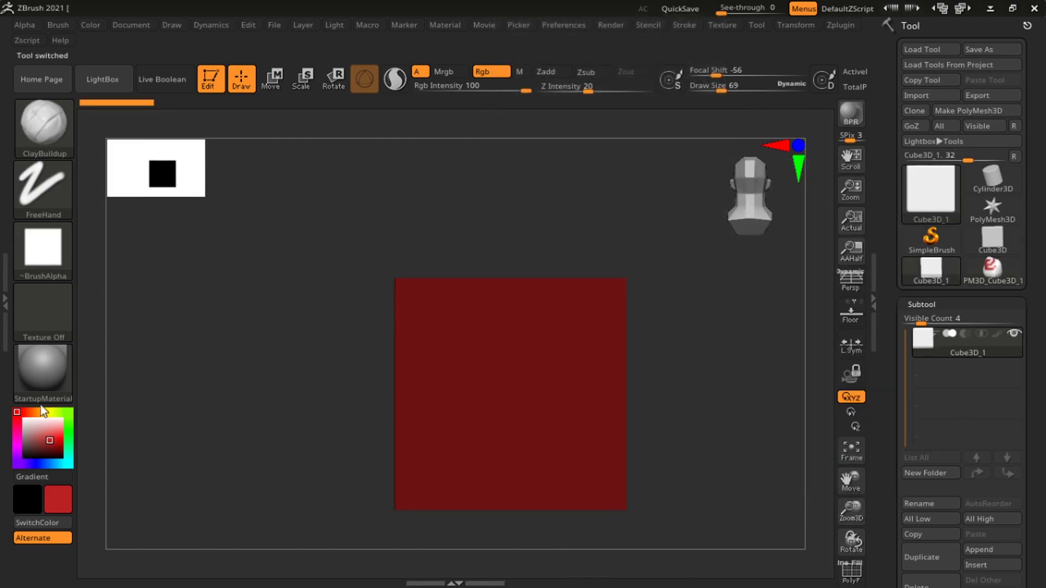
mouse_move(36, 436)
left_mouse_down()
mouse_move(5, 409)
mouse_move(32, 425)
mouse_move(24, 419)
left_mouse_up()
- Divide the Cube3D_1 geometry once
right_click_drag(427, 294, 426, 299)
left_click_drag(427, 300, 471, 304)
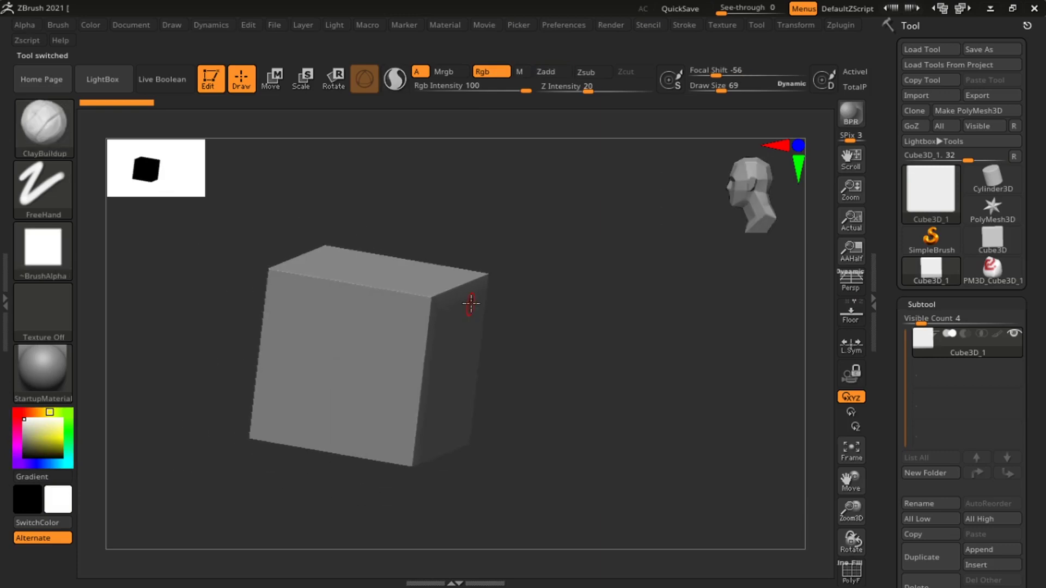
key("ctrl")
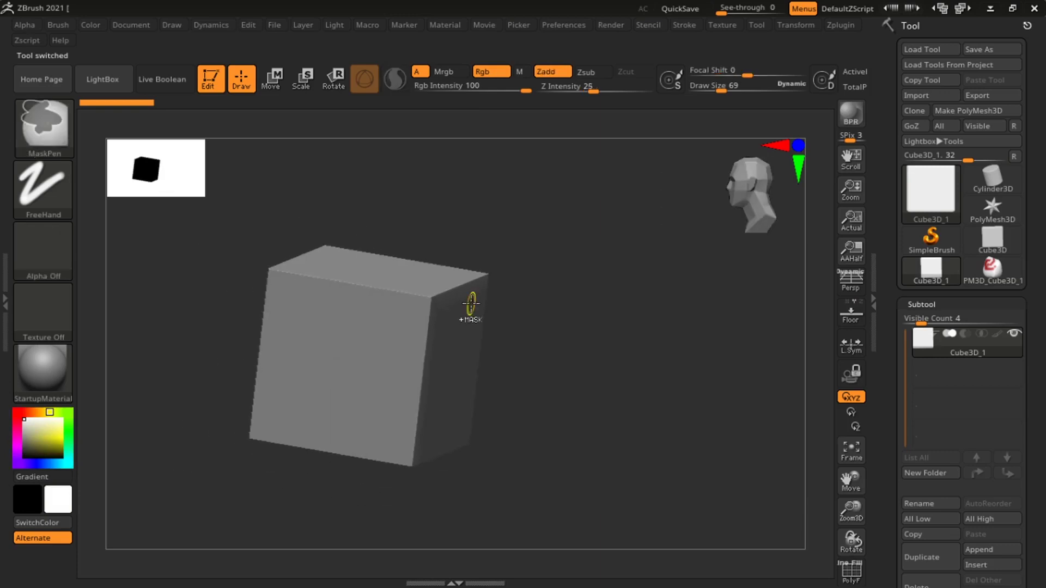
key("ctrl+d")
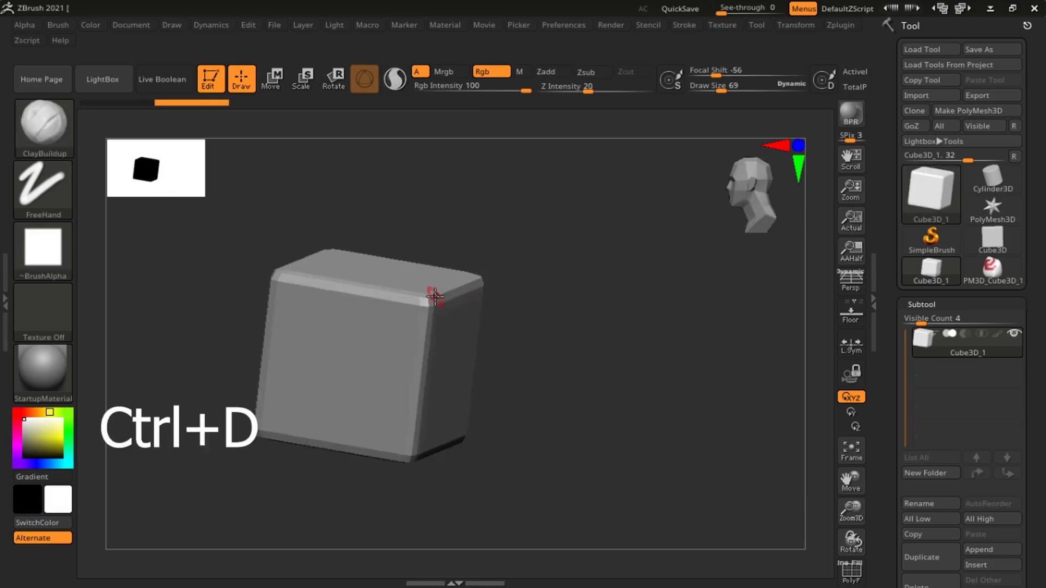
- Restore the custom UI from the configuration preferences
right_click_drag(434, 297, 441, 413, "ctrl")
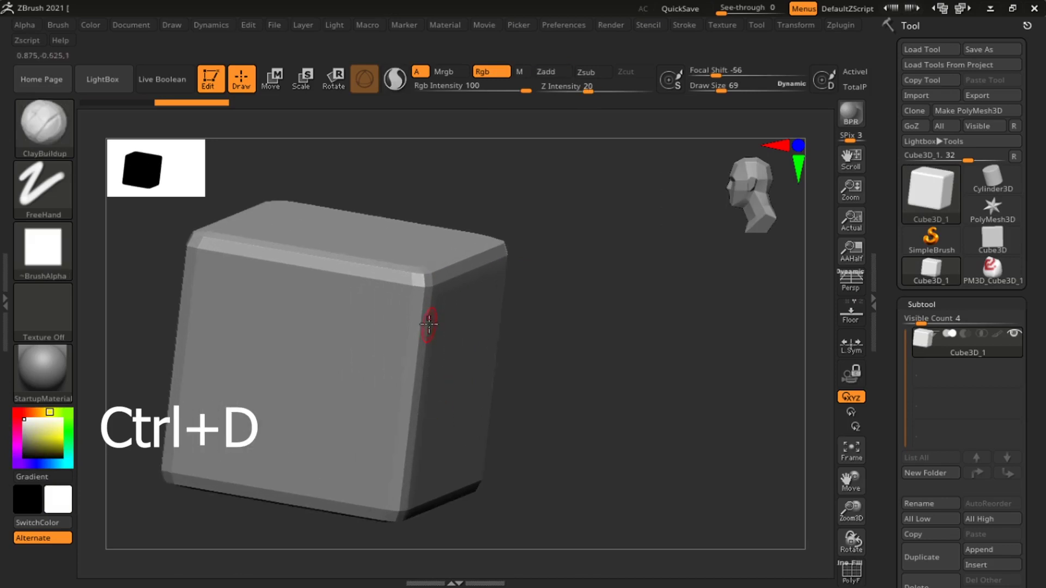
left_click(568, 28)
left_click(584, 78)
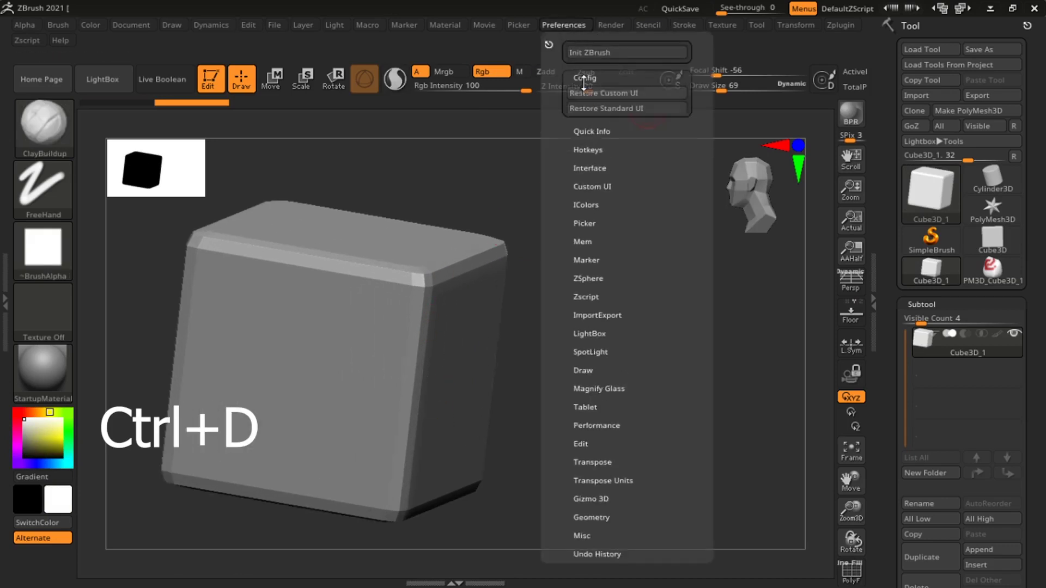
left_click(611, 106)
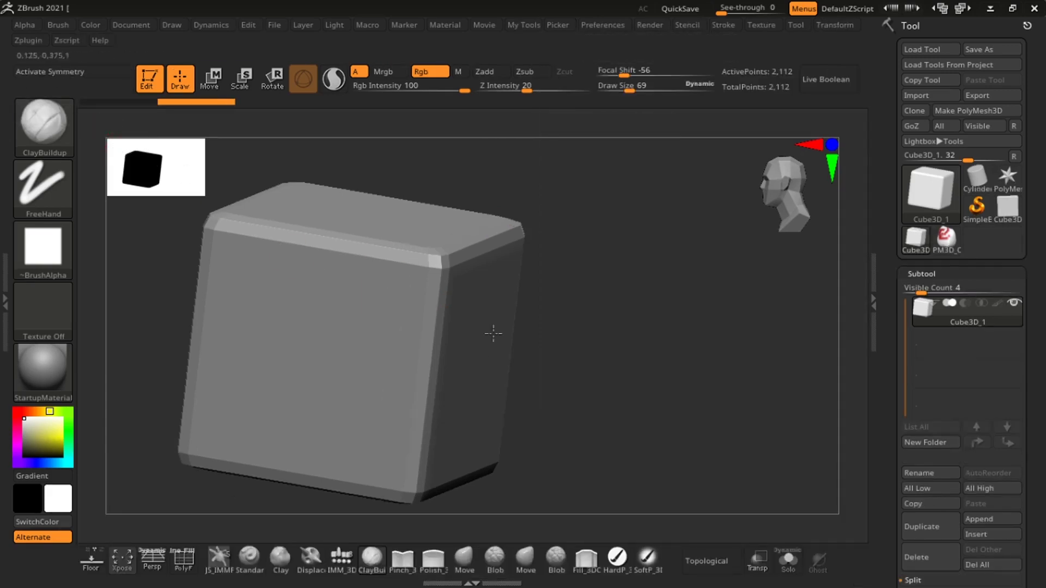
key("shift")
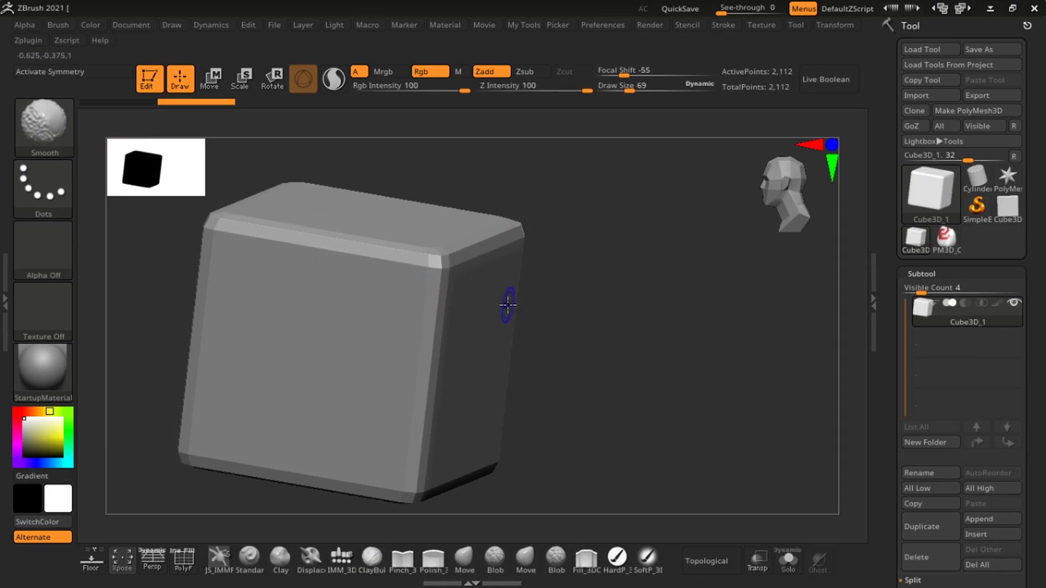
- Switch to the Cube3D primitive and convert it to a PolyMesh3D
right_click_drag(507, 310, 508, 278, "ctrl")
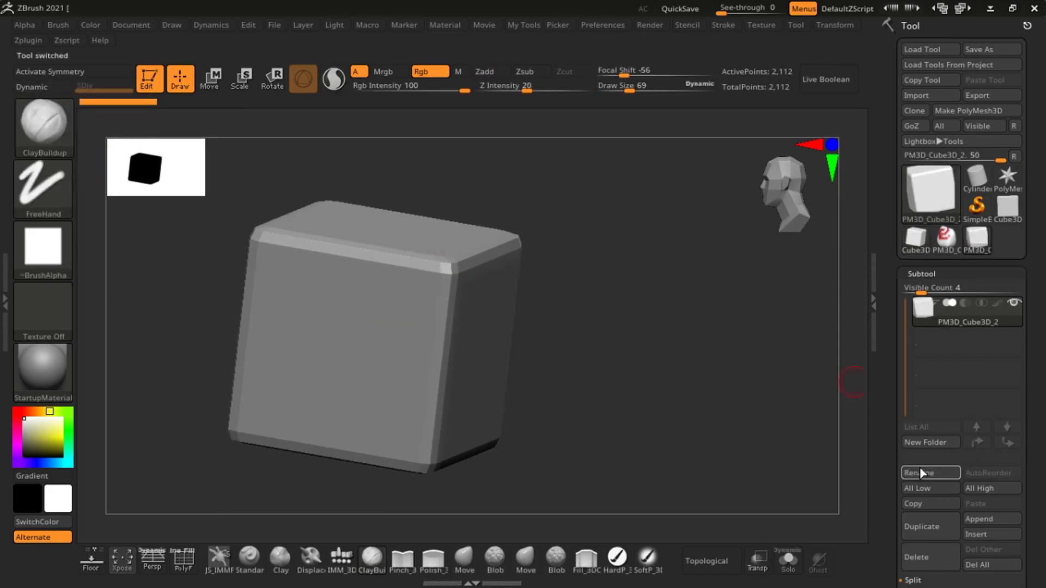
left_click(1007, 207)
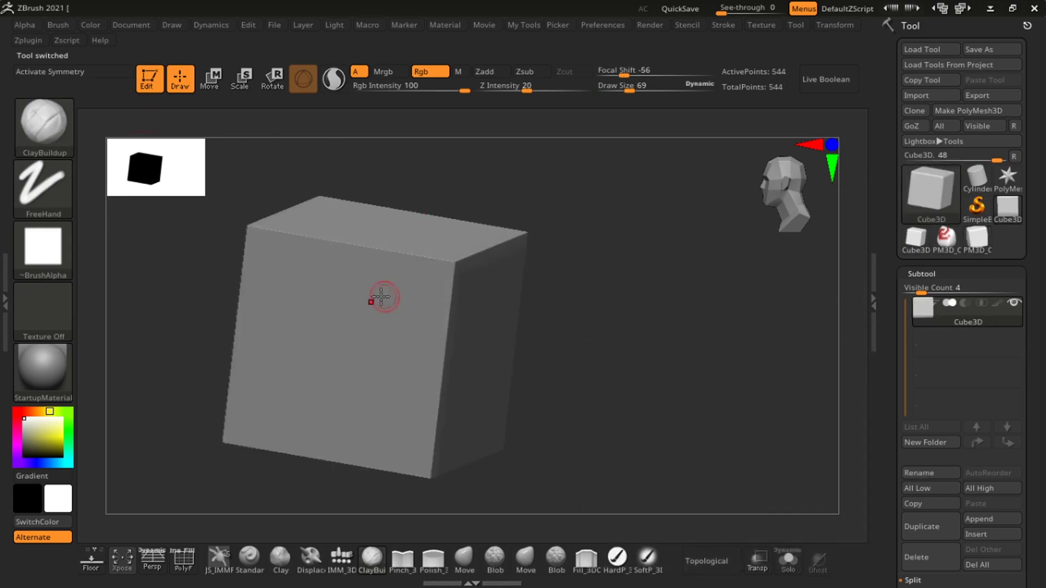
key("shift+d")
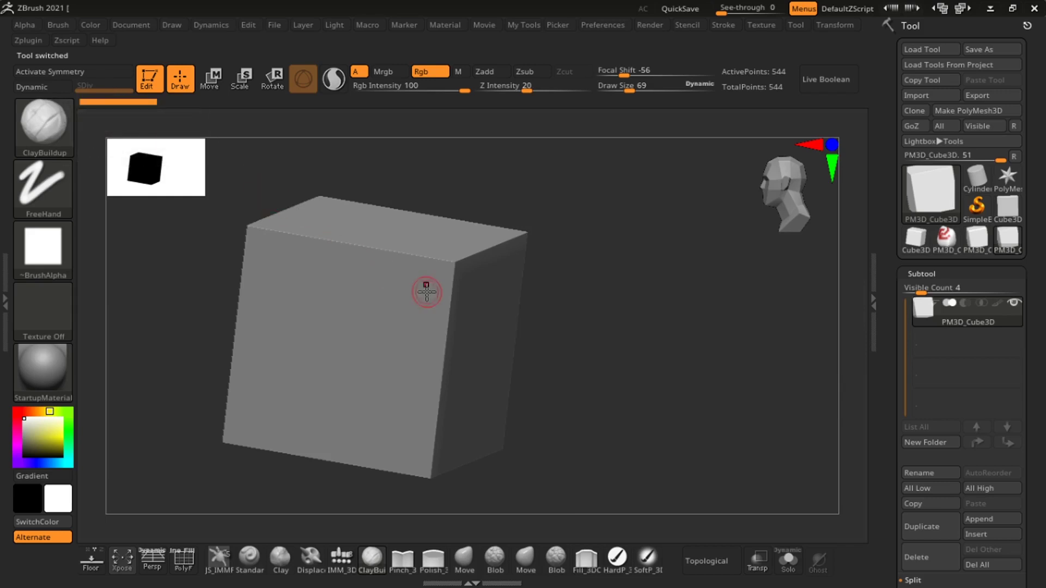
- Divide the cube polymesh twice, up to SDiv 3, and check its topology with the PolyFrame display
key("ctrl")
key("ctrl+d")
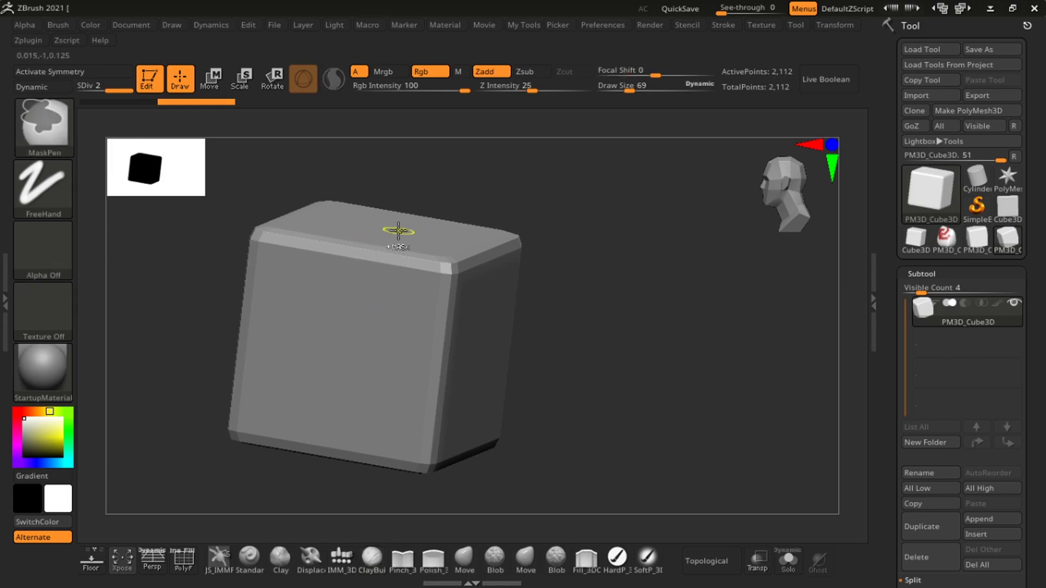
key("ctrl+d")
mouse_move(407, 313)
right_mouse_down("ctrl")
mouse_move(436, 348)
mouse_move(441, 337)
right_mouse_up("ctrl")
key("shift+f")
right_click_drag(507, 329, 504, 455, "ctrl")
right_click_drag(416, 343, 425, 229, "ctrl")
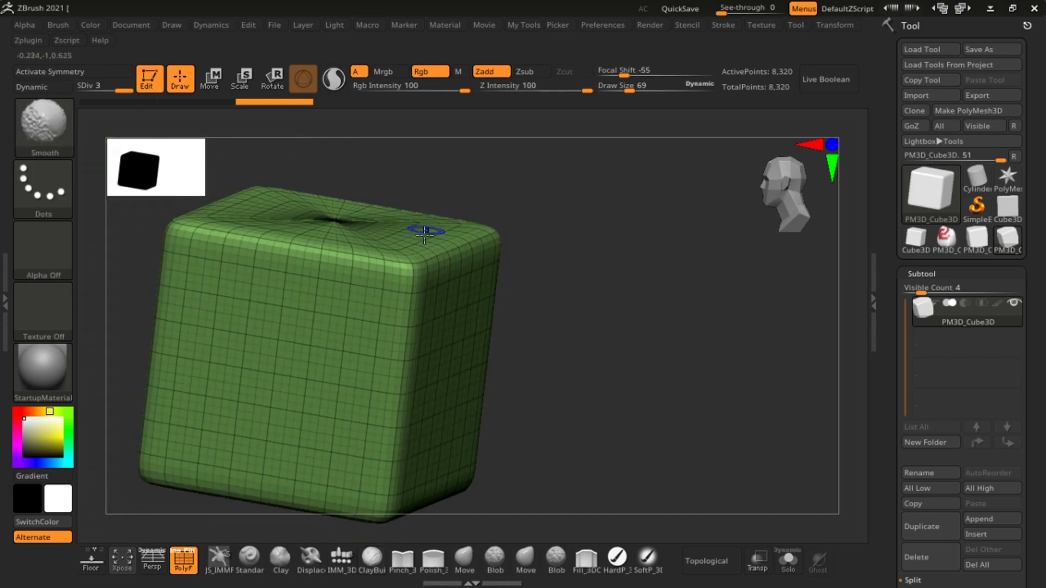
key("shift+f")
- Smooth the cube's near vertical edge and its upper corner with a draw size of 230
mouse_move(416, 351)
right_mouse_down()
mouse_move(455, 345)
mouse_move(420, 350)
right_mouse_up()
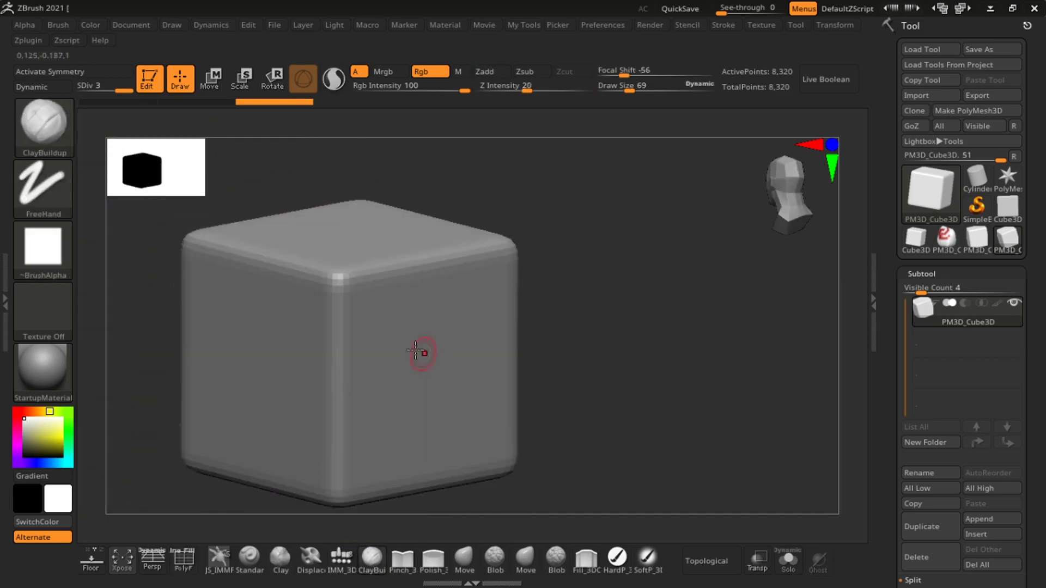
key("s")
left_click_drag(385, 341, 406, 346)
mouse_move(339, 327)
left_mouse_down("shift")
mouse_move(352, 288)
mouse_move(336, 331)
left_mouse_up("shift")
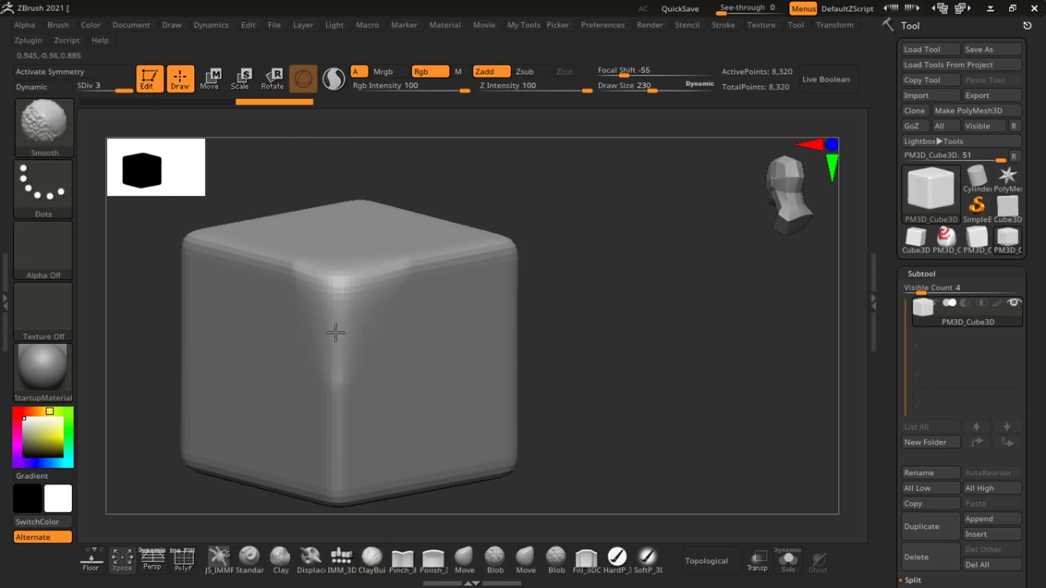
mouse_move(350, 298)
right_mouse_down()
mouse_move(357, 313)
mouse_move(350, 252)
right_mouse_up()
mouse_move(350, 253)
left_mouse_down("shift")
mouse_move(345, 327)
mouse_move(343, 261)
left_mouse_up("shift")
right_click_drag(342, 261, 325, 300)
mouse_move(334, 341)
right_mouse_down("shift")
mouse_move(353, 290)
mouse_move(338, 290)
right_mouse_up("shift")
left_click_drag(339, 289, 332, 316, "shift")
- Extend the smoothing along the upper edge next to the softened corner and down the adjoining face
right_click_drag(332, 315, 369, 374)
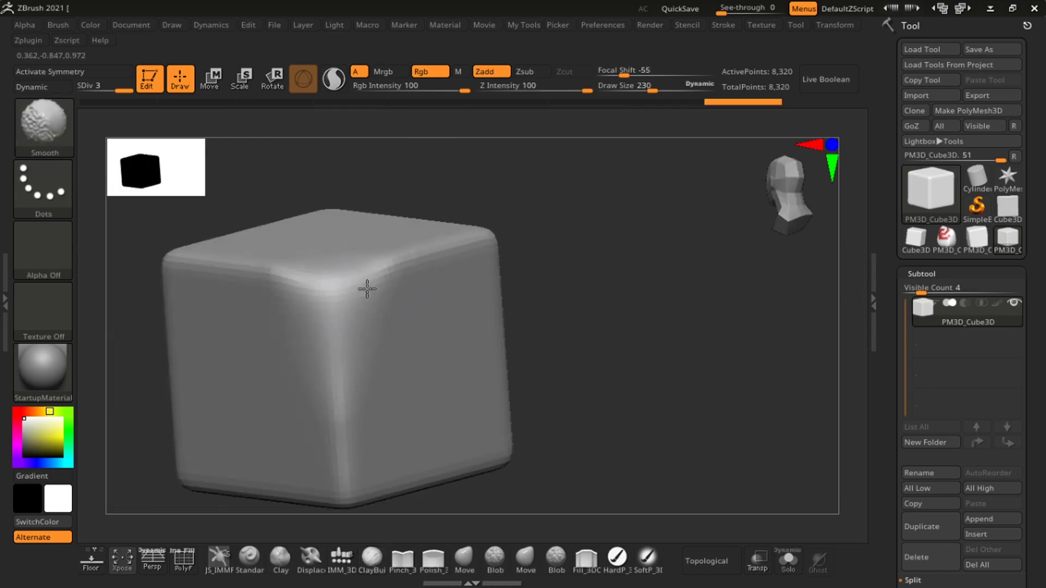
left_click_drag(374, 294, 272, 259, "shift")
left_click_drag(308, 311, 315, 361, "shift")
mouse_move(315, 361)
right_mouse_down()
mouse_move(358, 349)
mouse_move(350, 332)
mouse_move(462, 341)
mouse_move(444, 418)
right_mouse_up()
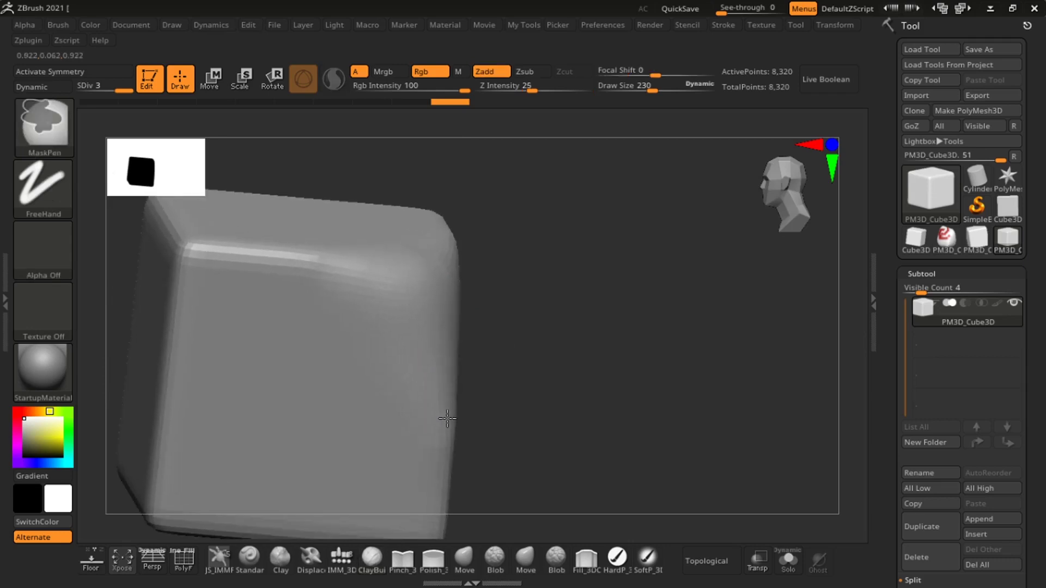
right_click_drag(421, 325, 448, 315, "alt")
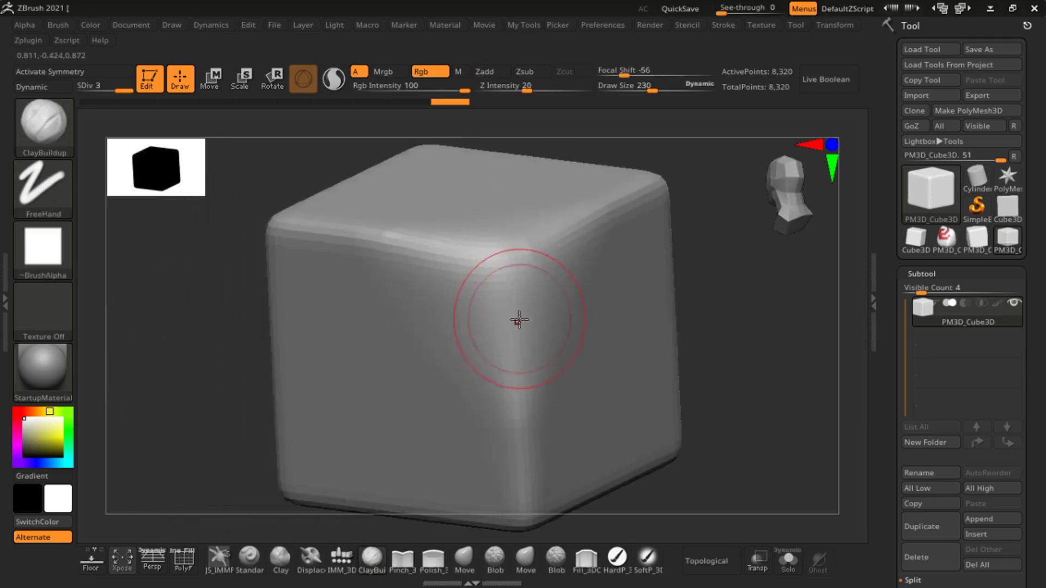
- Turn on polypaint display for the PM3D_Cube3D subtool and set the active colour to dark red
left_click(996, 304)
left_click_drag(48, 436, 44, 446)
left_click(17, 412)
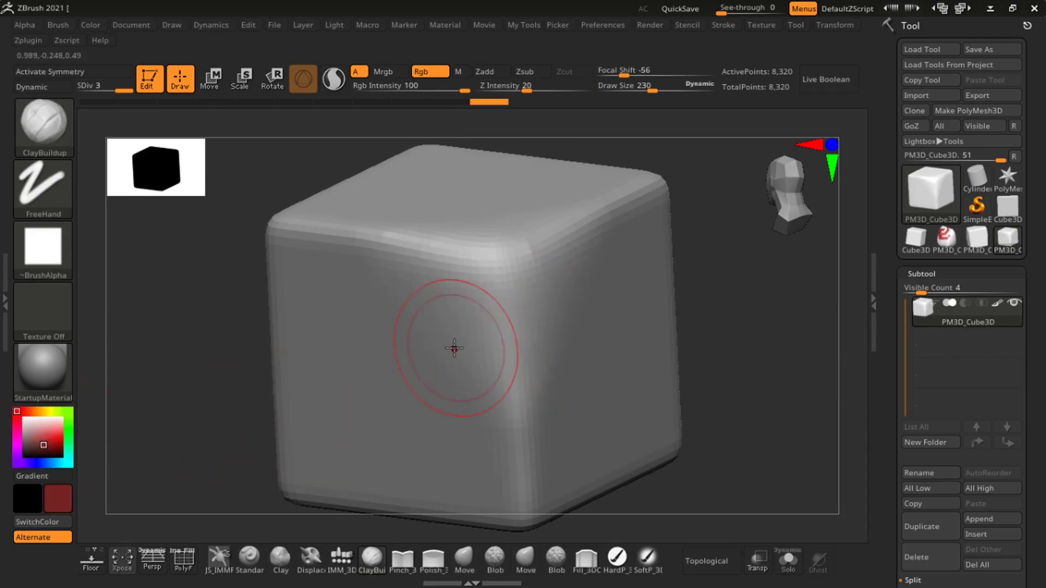
- Paint a dark red patch with a curved stroke on the cube's face beside the smoothed corner, using draw size 73
key("s")
left_click_drag(454, 347, 430, 345)
mouse_move(458, 297)
left_mouse_down()
mouse_move(477, 332)
mouse_move(501, 290)
mouse_move(380, 350)
mouse_move(444, 303)
mouse_move(339, 292)
mouse_move(313, 370)
left_mouse_up()
- Divide the cube twice more, up to SDiv 5, and paint a second curved stroke below the first one
key("ctrl+d")
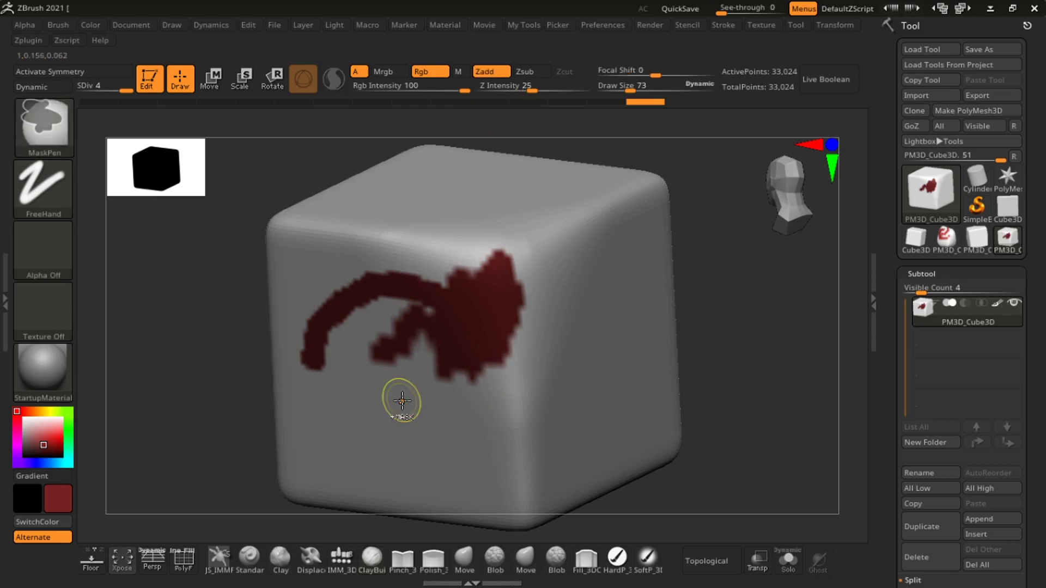
key("ctrl+d")
mouse_move(474, 436)
left_mouse_down()
mouse_move(390, 427)
mouse_move(371, 401)
left_mouse_up()
- Set the brush's draw size to 140
mouse_move(370, 402)
right_mouse_down()
mouse_move(439, 373)
mouse_move(424, 370)
right_mouse_up()
key("s")
left_click_drag(422, 349, 434, 348)
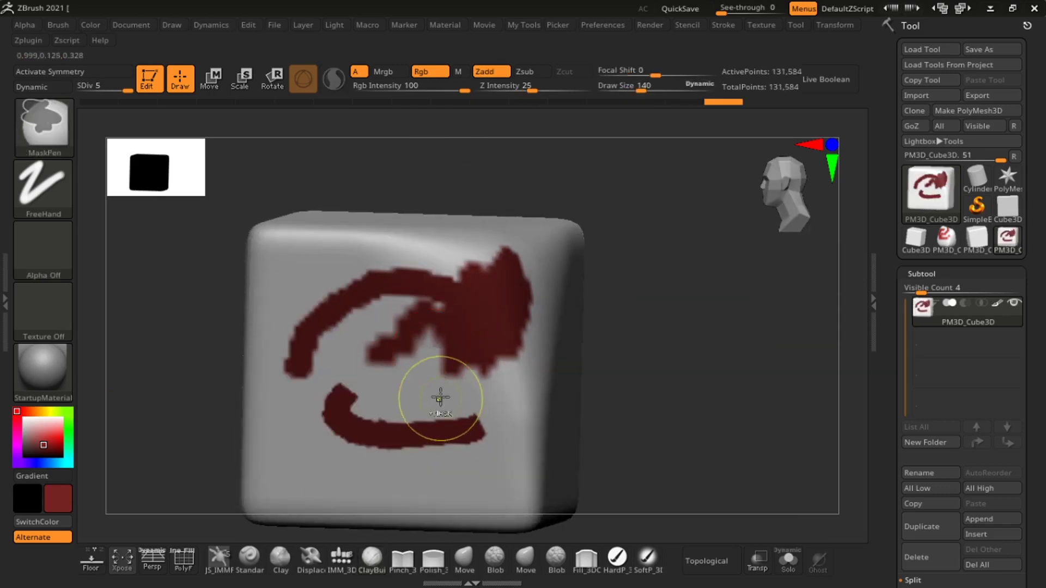
mouse_move(440, 398)
right_mouse_down("ctrl")
mouse_move(437, 349)
mouse_move(457, 410)
mouse_move(497, 314)
right_mouse_up("ctrl")
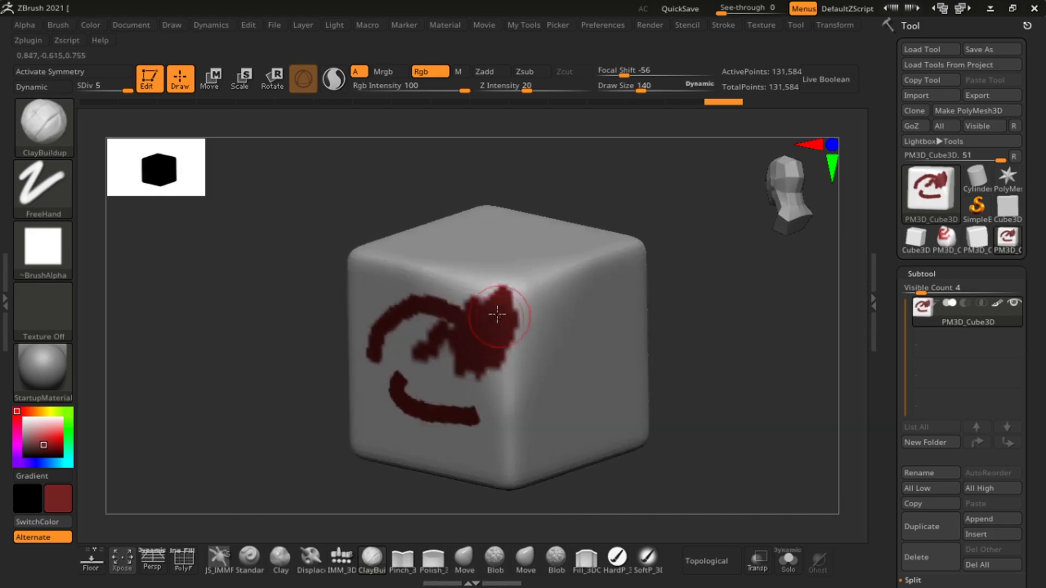
left_click_drag(496, 297, 472, 285)
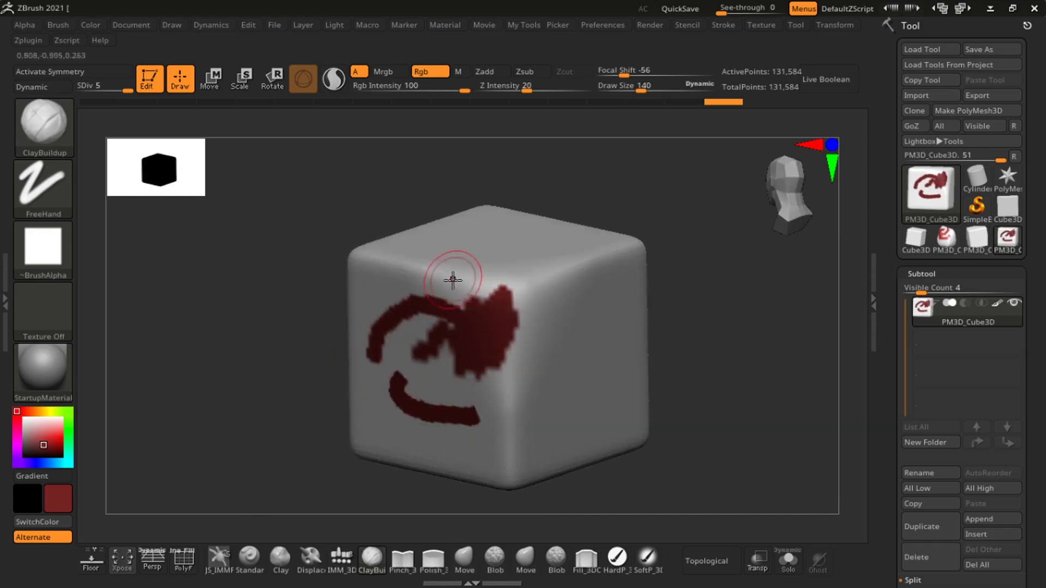
right_click_drag(428, 290, 444, 308, "ctrl")
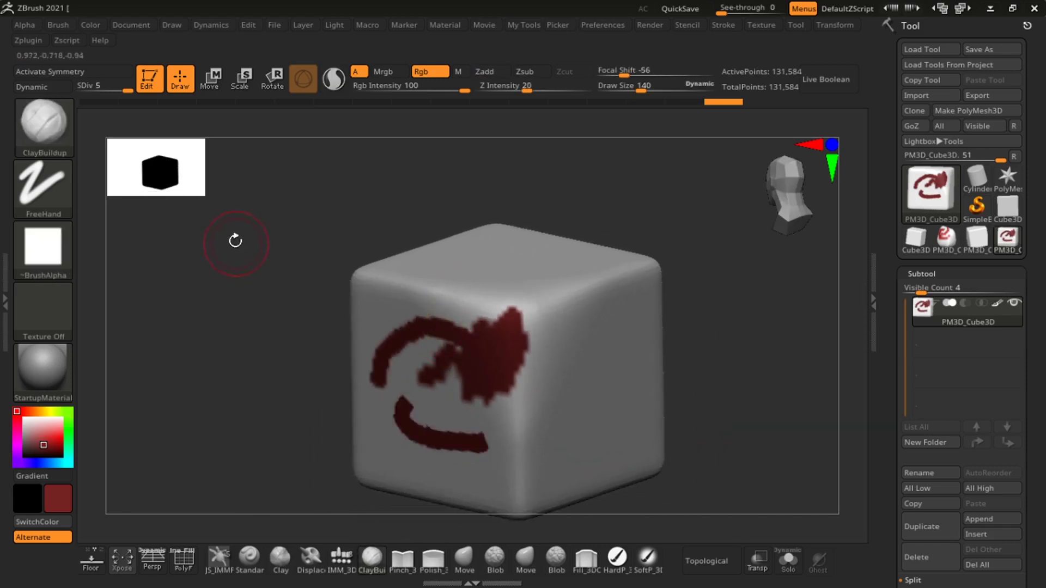
mouse_move(374, 314)
left_mouse_down()
mouse_move(427, 322)
mouse_move(497, 361)
left_mouse_up()
key("ctrl")
right_click_drag(497, 361, 491, 388, "ctrl")
mouse_move(503, 297)
right_mouse_down("ctrl")
mouse_move(518, 399)
mouse_move(525, 387)
right_mouse_up("ctrl")
mouse_move(526, 387)
left_mouse_down()
mouse_move(532, 400)
mouse_move(524, 369)
left_mouse_up()
key("shift")
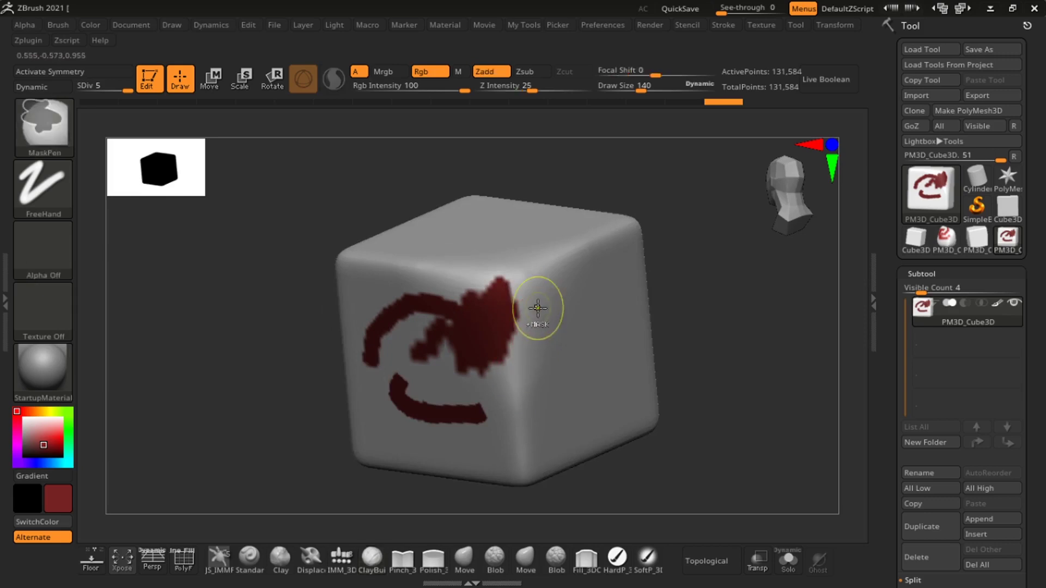
right_click_drag(597, 306, 576, 353, "ctrl")
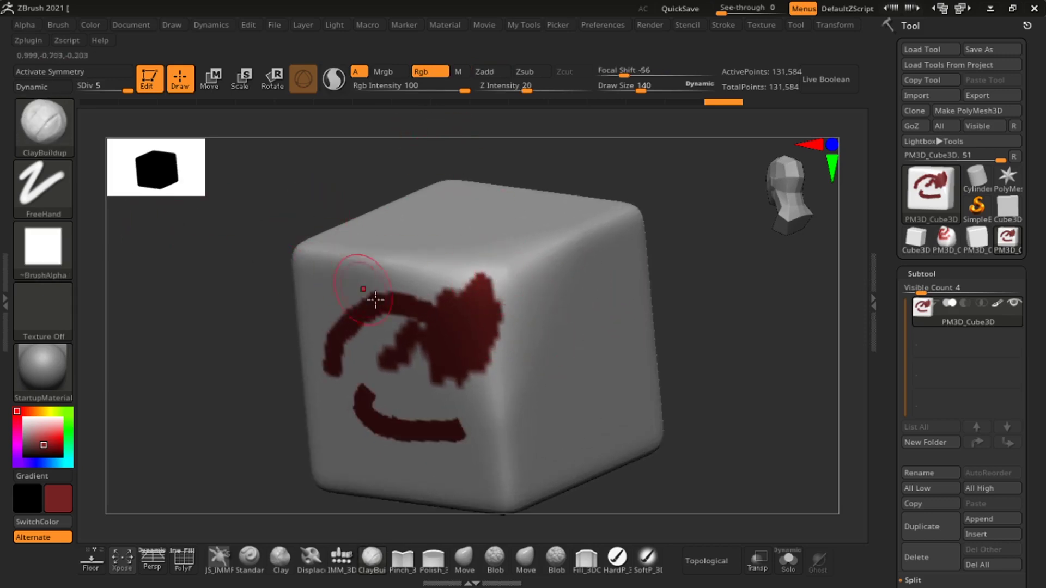
- Switch to the Standard brush and turn the cube to its unpainted side face
key("b")
key("s")
key("t")
right_click_drag(569, 321, 548, 338)
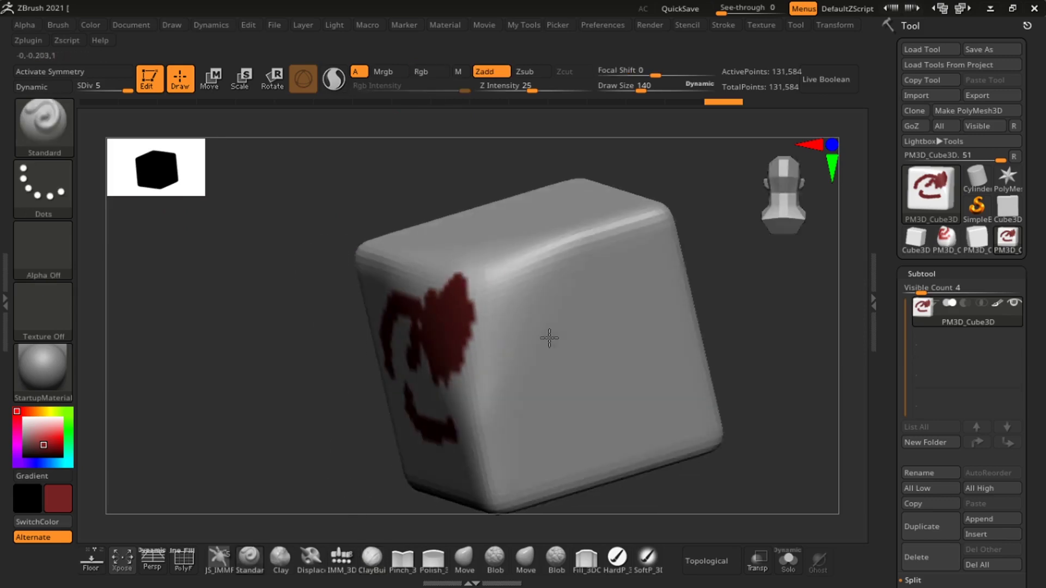
- Turn off the subtool's polypaint display and set the active colour to near white
left_click(995, 304)
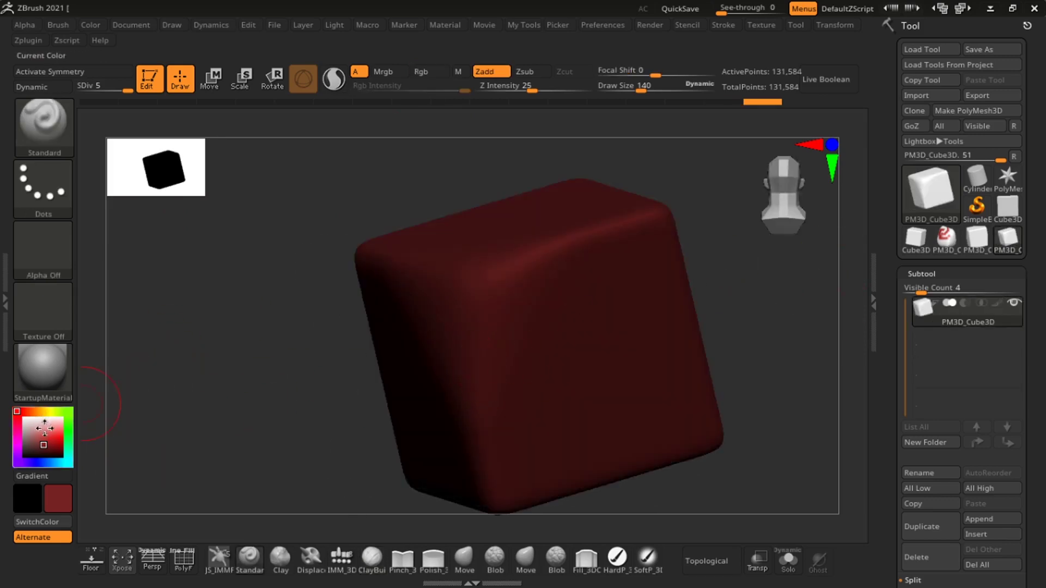
left_click_drag(8, 399, 16, 412)
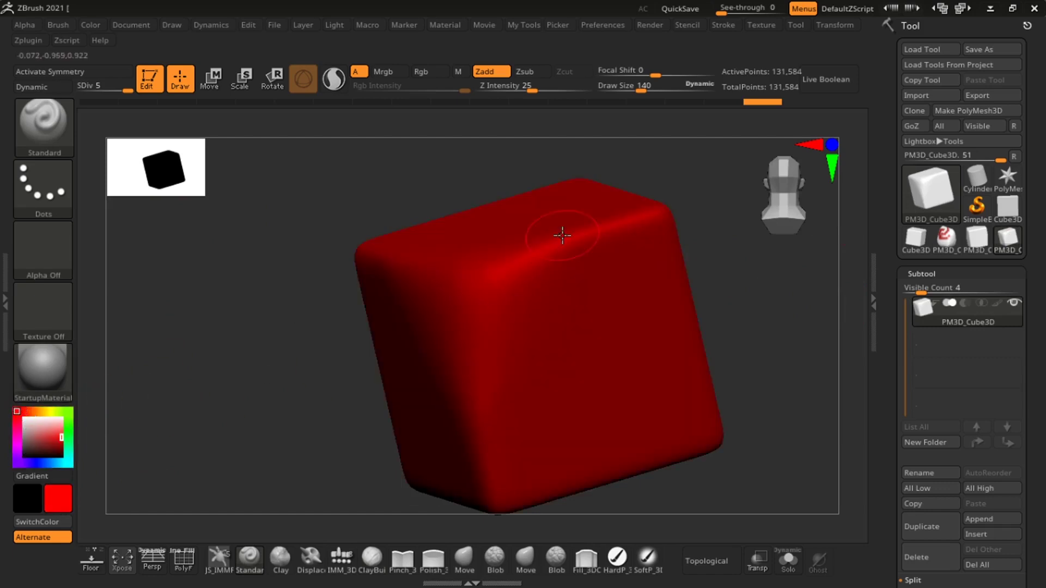
left_click(23, 419)
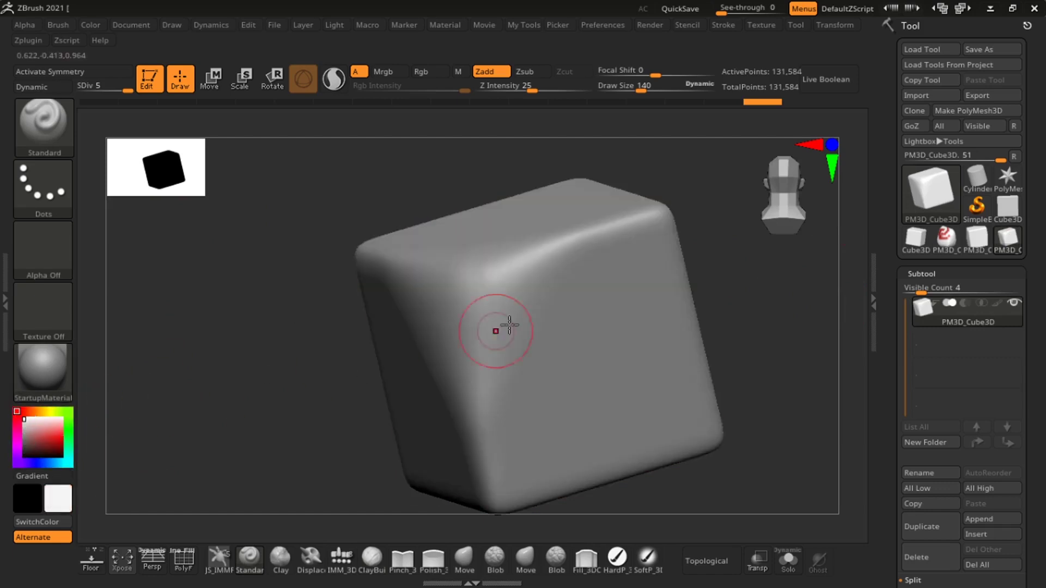
- Sculpt a raised vertical ridge on the unpainted side face near the smoothed edge
left_click_drag(521, 274, 520, 440)
right_click_drag(520, 440, 544, 412)
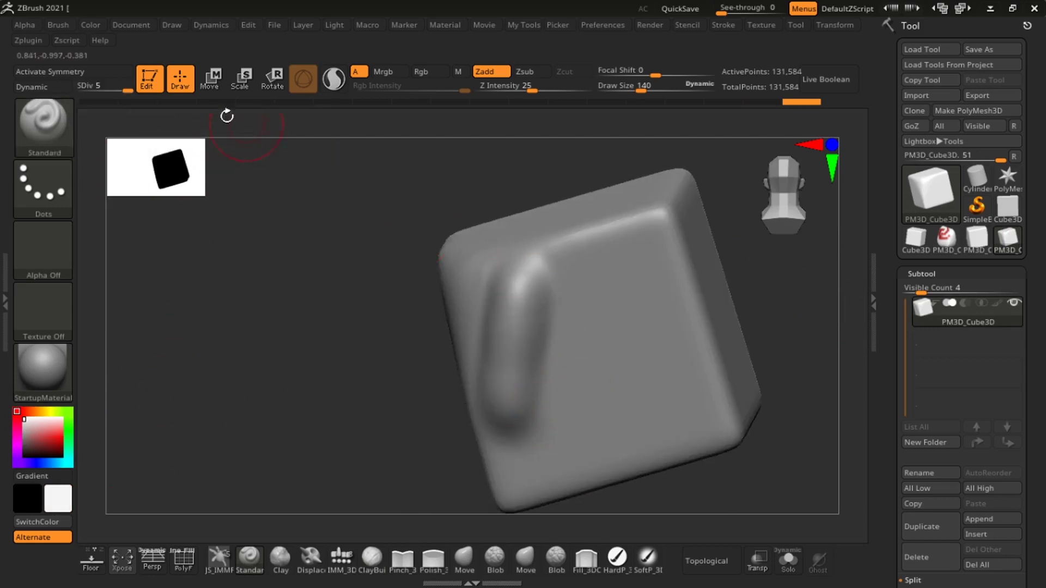
- Smooth the sculpted ridge at SDiv 3 and return the cube to SDiv 5
left_click(103, 91)
mouse_move(521, 311)
left_mouse_down("shift")
mouse_move(535, 306)
mouse_move(498, 425)
left_mouse_up("shift")
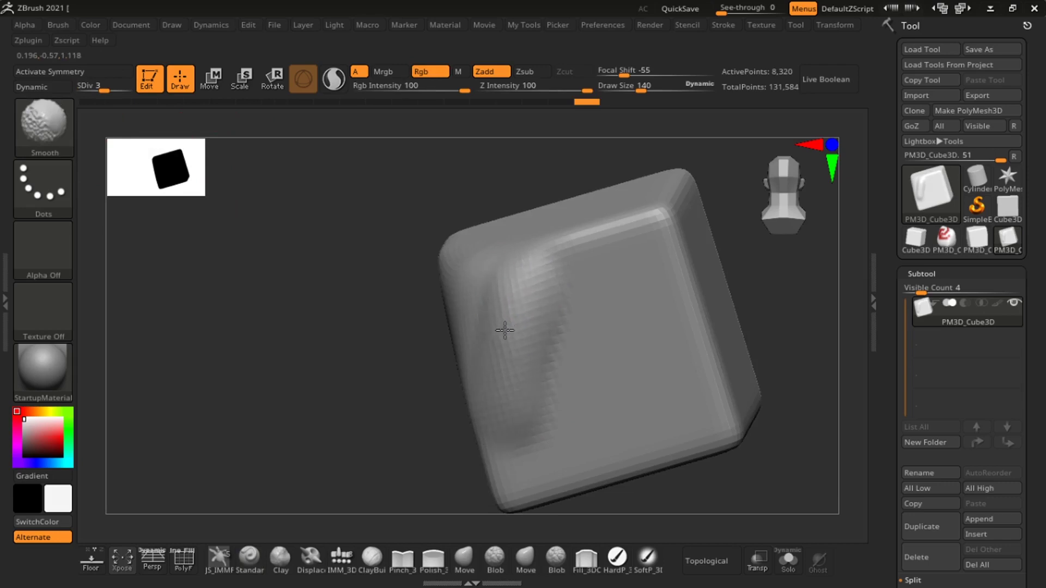
left_click_drag(103, 89, 157, 88)
- Sculpt a raised heart outline on the side face beside the ridge, using a draw size of 40
right_click_drag(657, 265, 626, 335, "ctrl")
key("s")
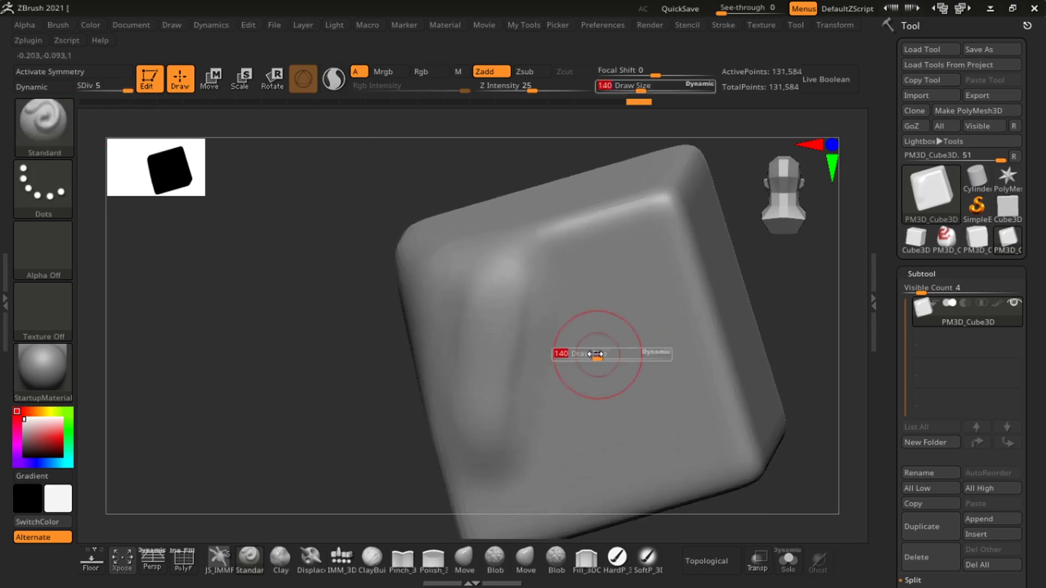
left_click_drag(597, 355, 579, 354)
right_click_drag(587, 343, 576, 453, "ctrl")
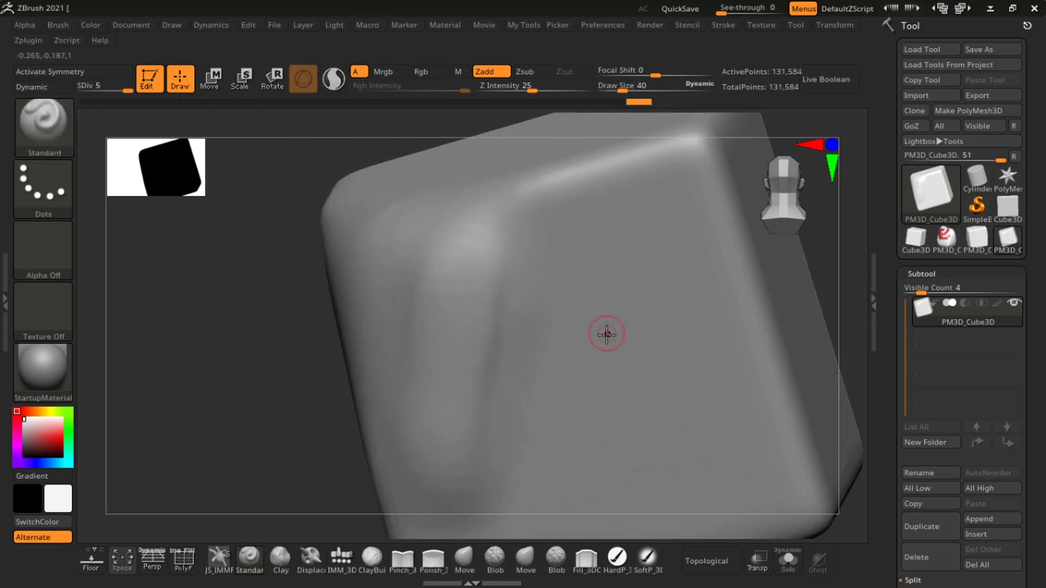
left_click_drag(608, 365, 660, 389)
mouse_move(617, 456)
left_mouse_down()
mouse_move(714, 426)
mouse_move(711, 407)
left_mouse_up()
key("ctrl+z")
mouse_move(600, 337)
left_mouse_down()
mouse_move(539, 408)
mouse_move(659, 452)
left_mouse_up()
mouse_move(676, 339)
left_mouse_down()
mouse_move(633, 336)
mouse_move(600, 303)
left_mouse_up()
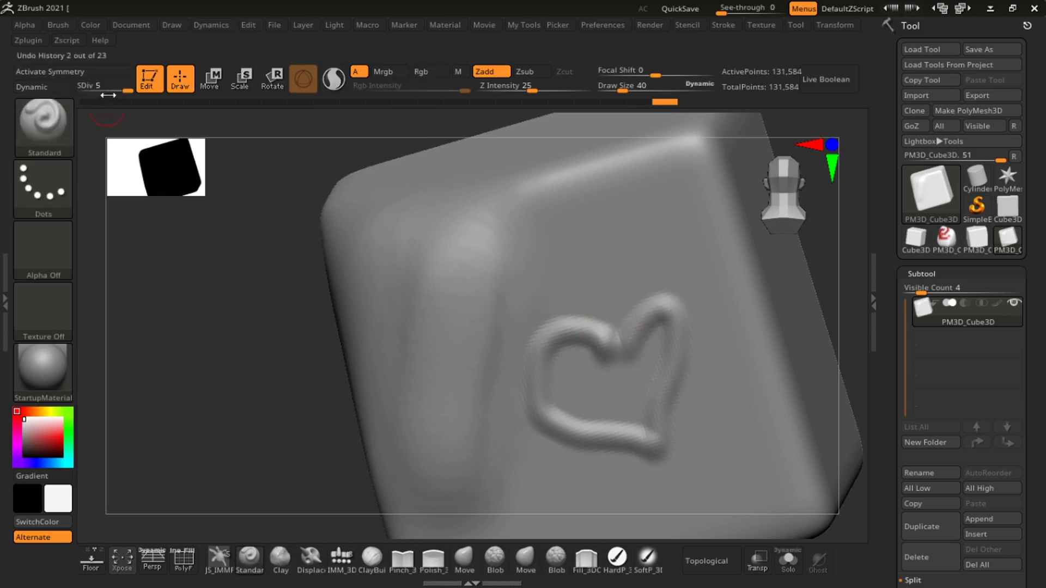
- Lower the cube to SDiv 1 and set the draw size to 945
left_click_drag(105, 93, 82, 99)
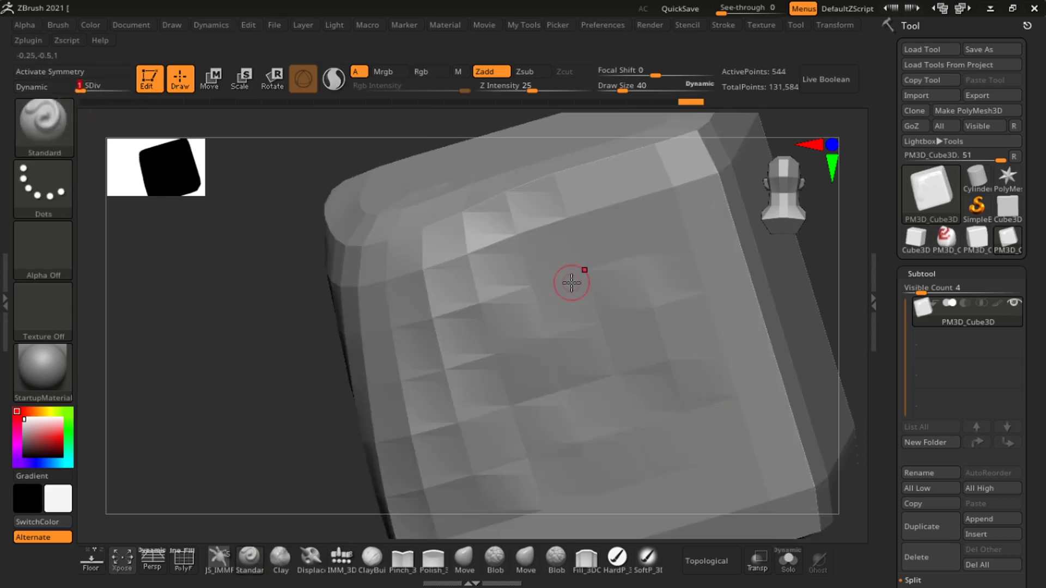
mouse_move(572, 313)
right_mouse_down("ctrl")
mouse_move(558, 247)
mouse_move(566, 355)
right_mouse_up("ctrl")
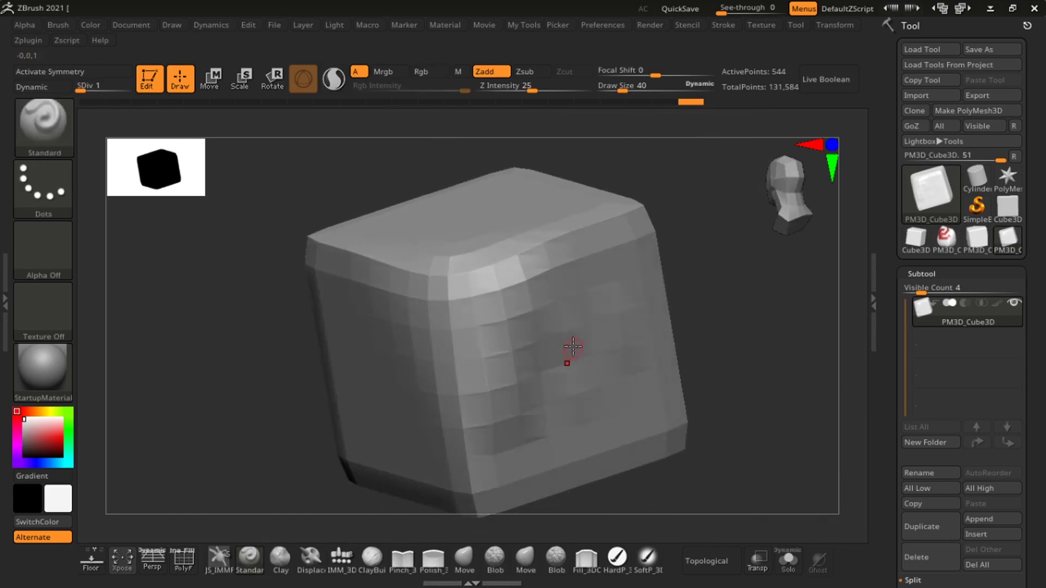
key("s")
left_click_drag(561, 335, 654, 360)
mouse_move(653, 359)
right_mouse_down()
mouse_move(570, 345)
mouse_move(573, 383)
right_mouse_up()
- Pull the side face with the heart into a bulging shape using the Move brush and return to SDiv 5
key("b")
key("m")
key("v")
left_click_drag(539, 338, 673, 469)
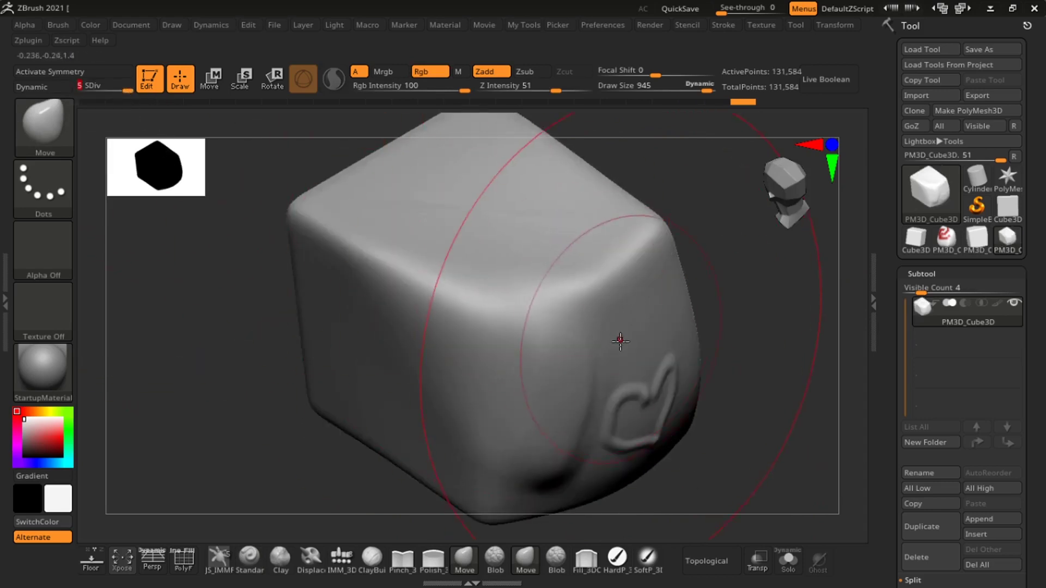
mouse_move(619, 344)
right_mouse_down()
mouse_move(533, 334)
mouse_move(689, 374)
mouse_move(672, 516)
mouse_move(602, 420)
mouse_move(629, 343)
mouse_move(512, 353)
mouse_move(535, 289)
mouse_move(546, 444)
mouse_move(520, 273)
mouse_move(519, 401)
mouse_move(541, 341)
mouse_move(432, 381)
mouse_move(436, 349)
right_mouse_up()
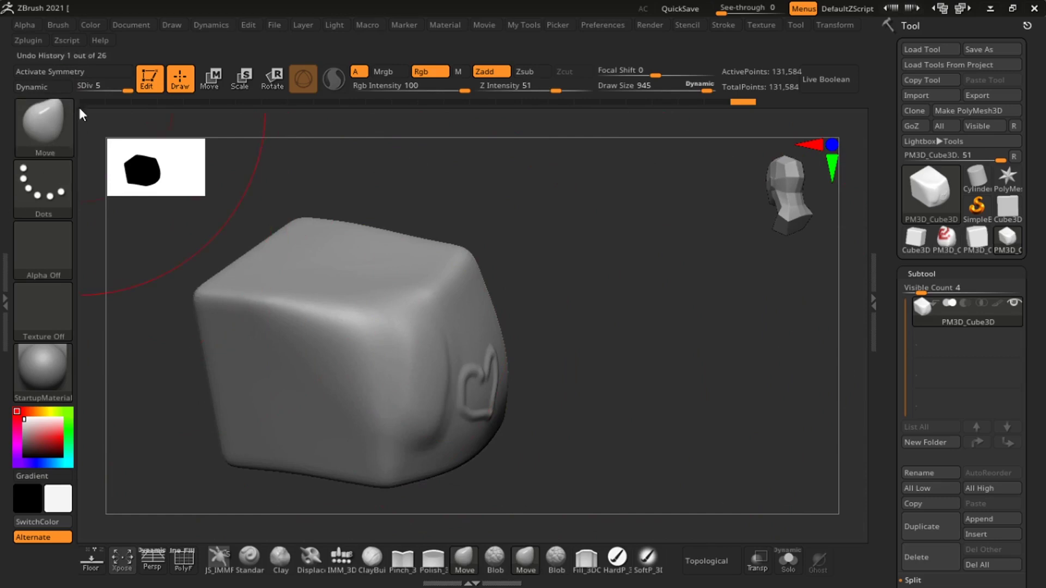
- Reduce the Move brush's draw size to 151
mouse_move(112, 180)
right_mouse_down()
mouse_move(474, 381)
mouse_move(483, 398)
right_mouse_up()
right_click_drag(577, 295, 572, 364, "ctrl")
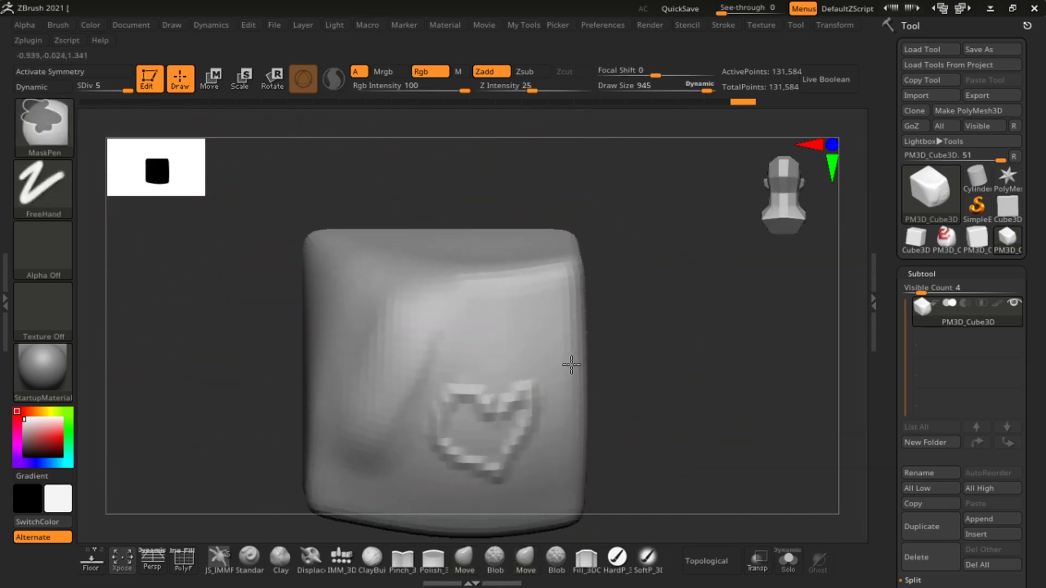
right_click_drag(490, 371, 542, 322, "alt")
right_click_drag(560, 413, 544, 334, "ctrl")
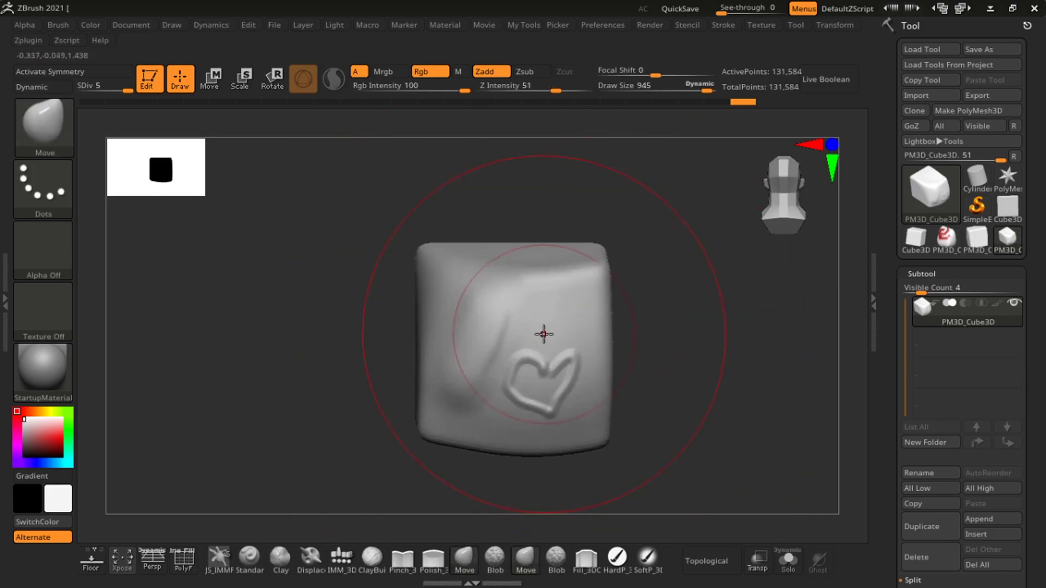
key("s")
left_click_drag(534, 319, 469, 331)
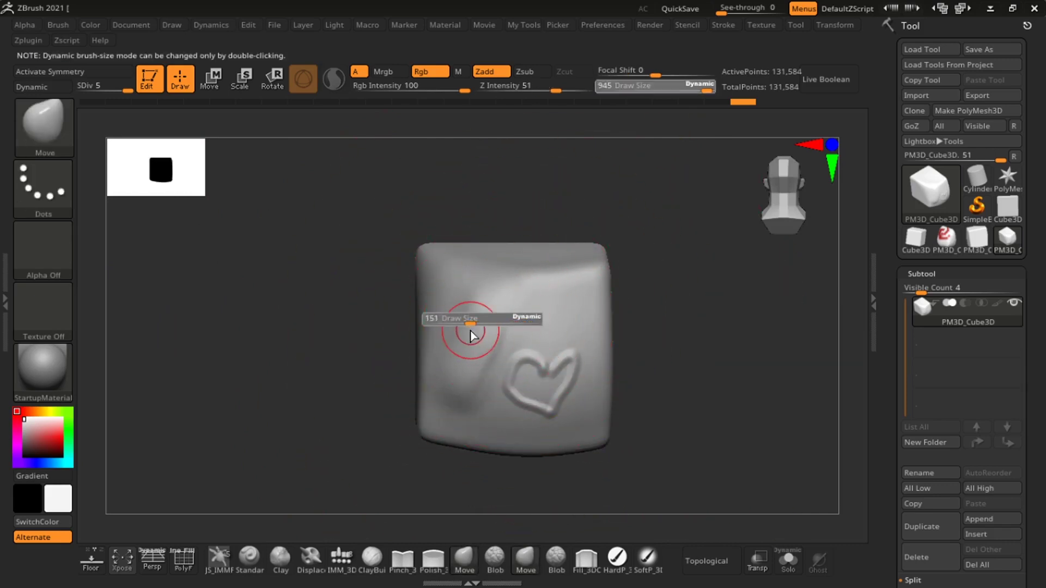
right_click_drag(542, 328, 543, 376, "ctrl")
right_click_drag(540, 419, 497, 404, "alt")
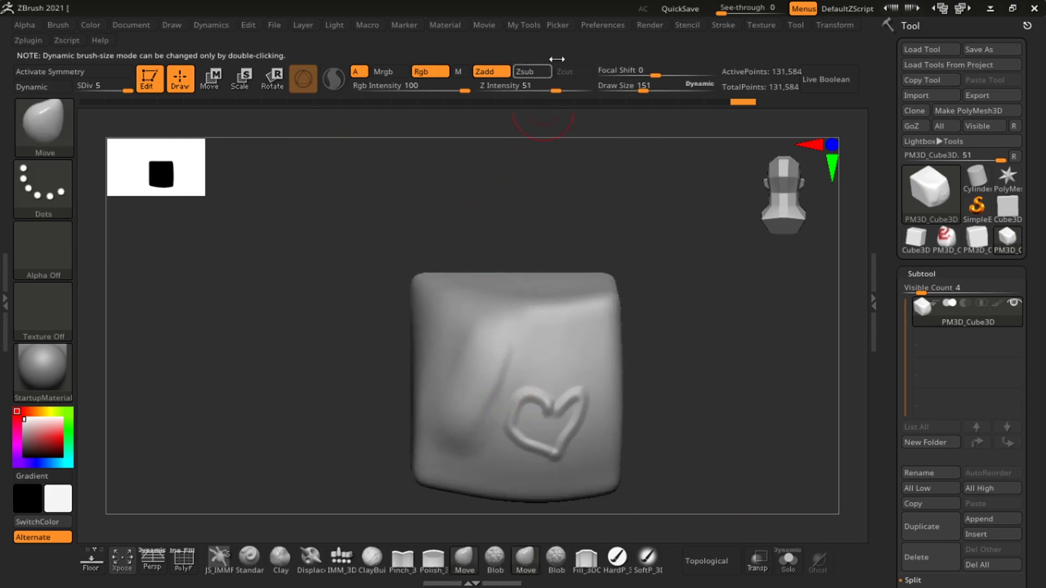
- Restore the standard user interface layout through the interface configuration preferences
left_click(597, 25)
left_click(656, 78)
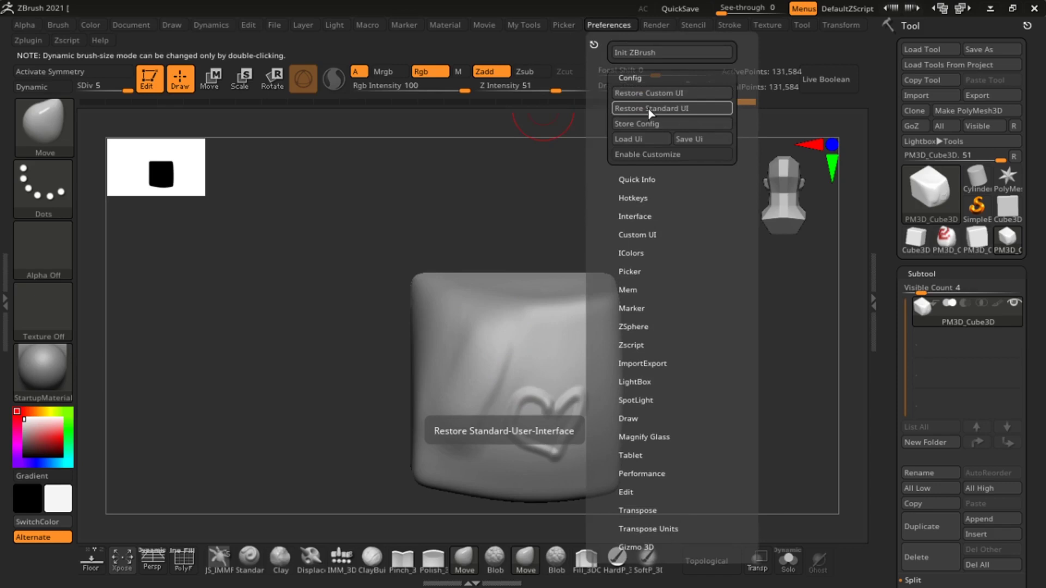
left_click(650, 111)
mouse_move(546, 403)
right_mouse_down("ctrl")
mouse_move(546, 436)
mouse_move(512, 381)
right_mouse_up("ctrl")
mouse_move(373, 335)
right_mouse_down()
mouse_move(452, 362)
mouse_move(405, 354)
right_mouse_up()
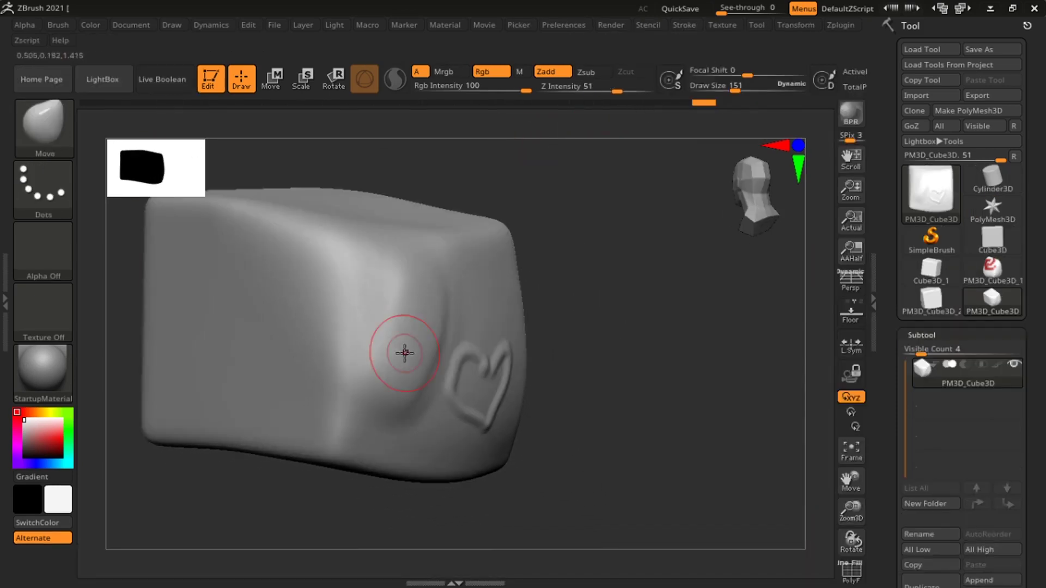
right_click_drag(325, 299, 411, 311, "alt")
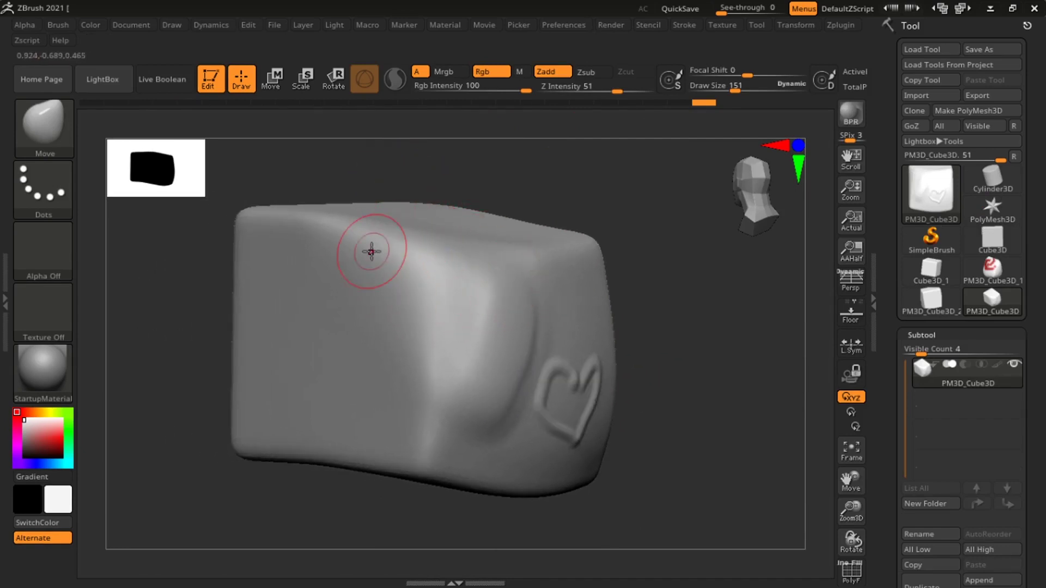
- Set the draw size to 393 and pull the cube's upper corner beside the heart face outward into a long horn with the Move brush
key("s")
left_click_drag(371, 252, 397, 253)
mouse_move(397, 252)
right_mouse_down()
mouse_move(421, 296)
mouse_move(371, 310)
mouse_move(392, 341)
right_mouse_up()
key("shift")
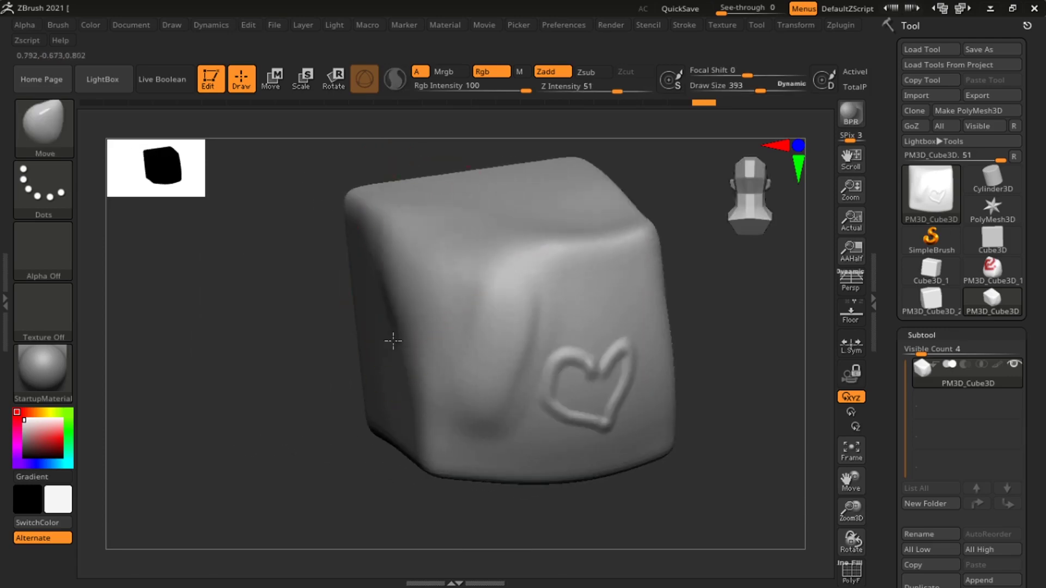
mouse_move(392, 342)
left_mouse_down()
mouse_move(402, 376)
mouse_move(404, 308)
mouse_move(321, 266)
mouse_move(201, 243)
left_mouse_up()
key("shift")
left_click_drag(337, 260, 271, 263)
key("ctrl")
mouse_move(585, 341)
right_mouse_down()
mouse_move(458, 376)
mouse_move(458, 319)
right_mouse_up()
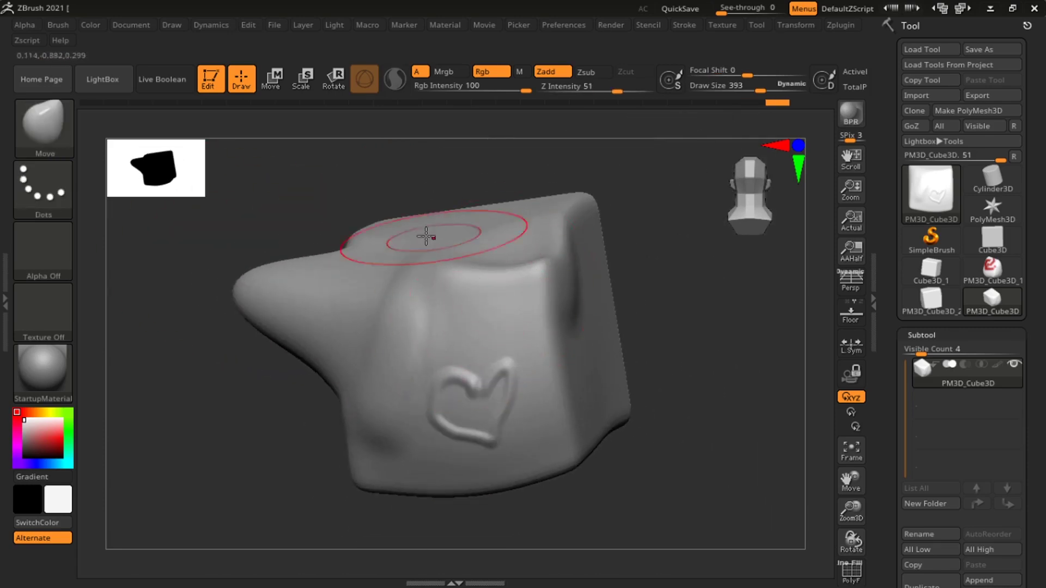
- Restore the custom user interface layout and bring up the My Tools palette over the mesh
left_click(565, 27)
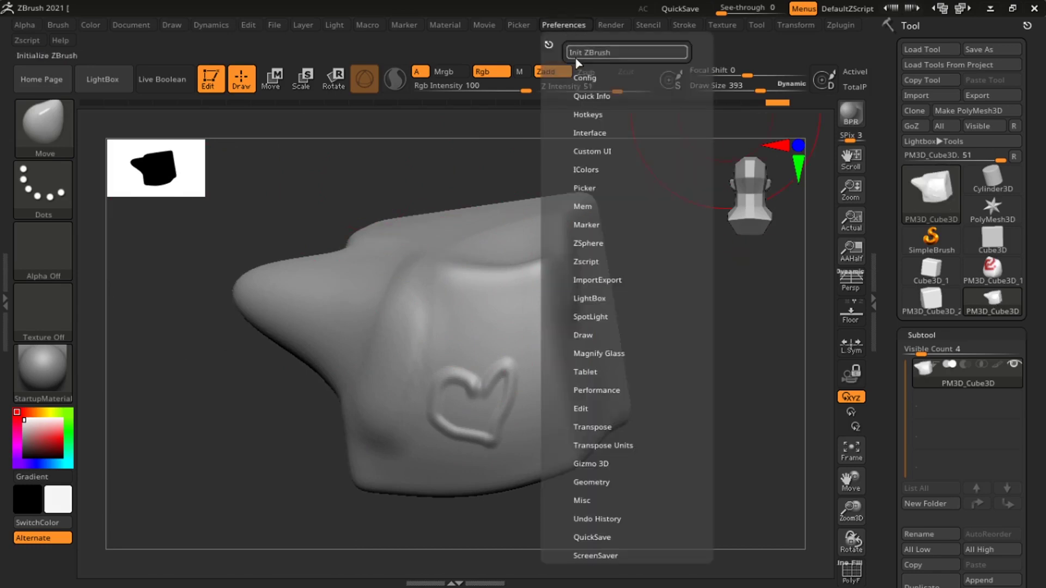
left_click(584, 79)
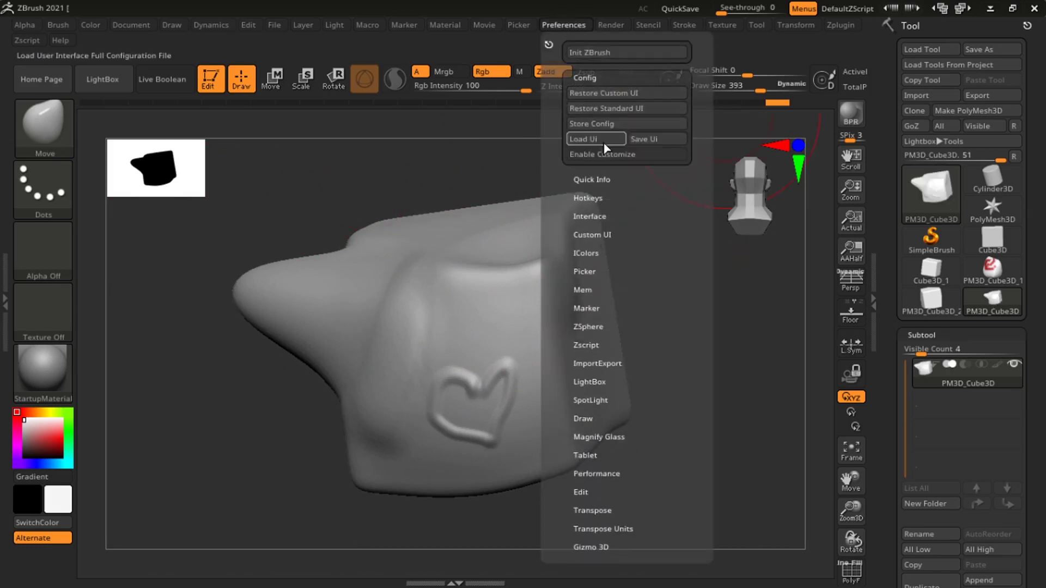
left_click(611, 108)
key("space")
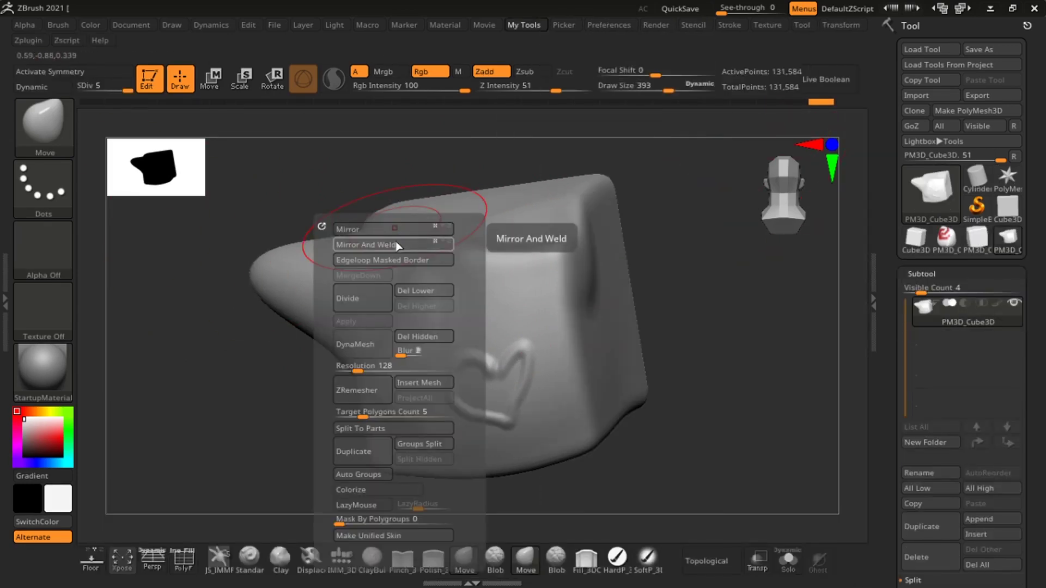
left_click(383, 246)
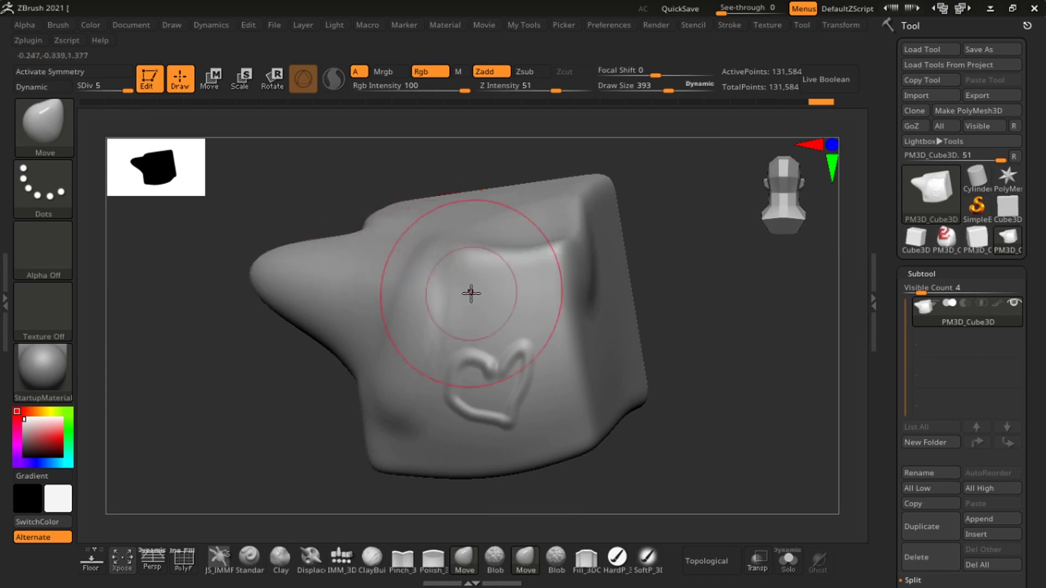
- Clip away the lower part of the mesh through the heart with the ClipRect brush, keeping the upper part with the horn
right_click_drag(404, 320, 440, 334, "ctrl")
right_click_drag(413, 411, 425, 390)
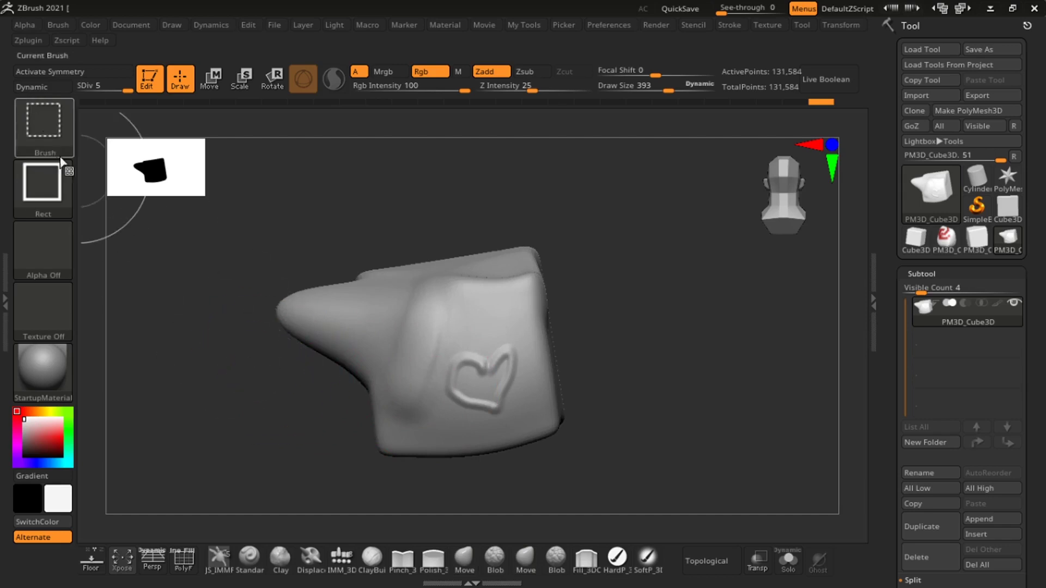
left_click(44, 123)
left_click(35, 125)
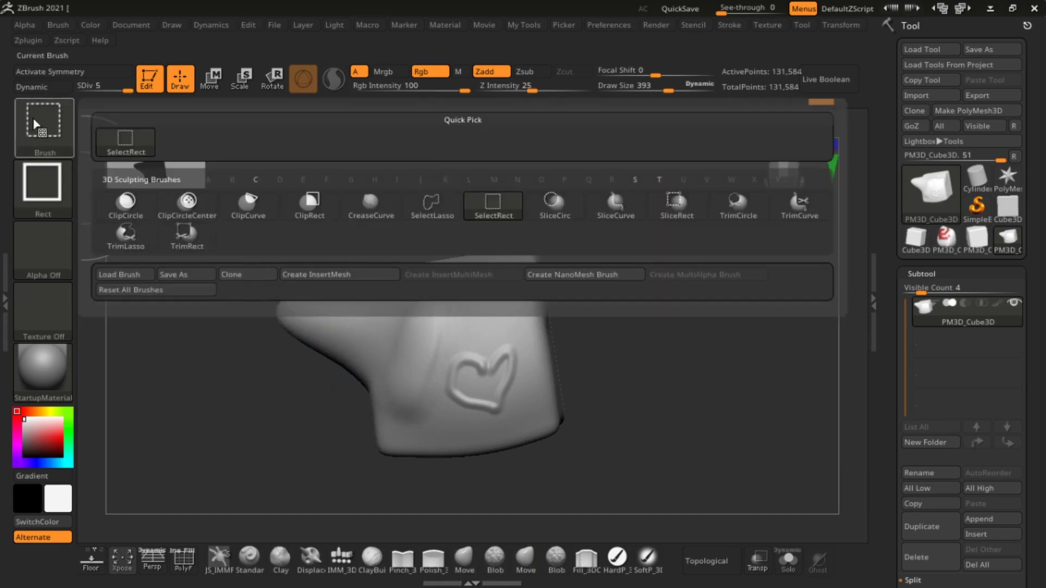
left_click(308, 205)
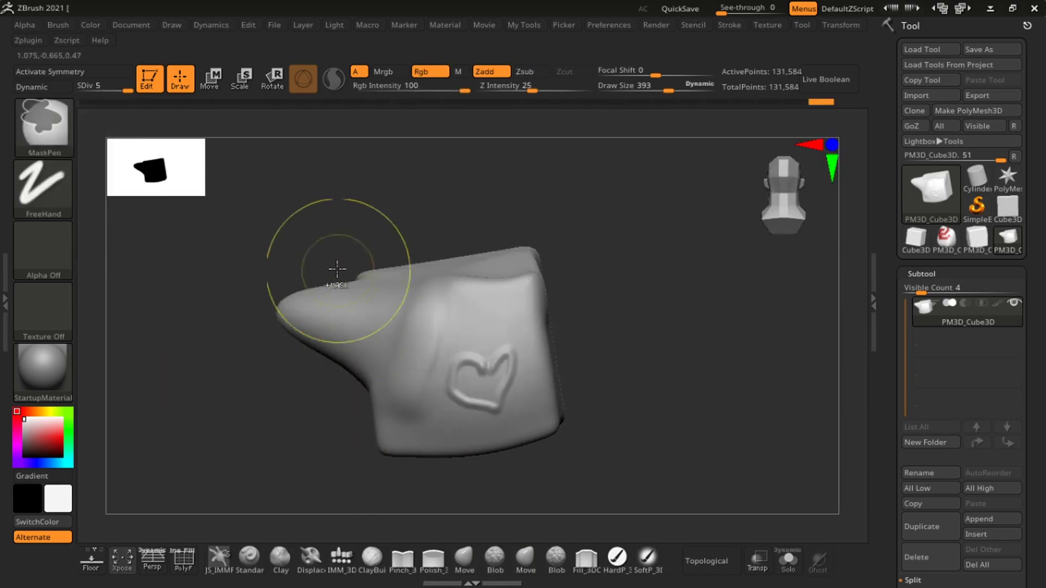
mouse_move(283, 220)
left_mouse_down("ctrl+shift")
mouse_move(574, 458)
mouse_move(653, 374)
left_mouse_up("ctrl+shift")
- Examine the clipped mesh's flattened underside, horn and side faces from several angles
mouse_move(526, 378)
left_mouse_down()
mouse_move(492, 276)
mouse_move(563, 311)
mouse_move(520, 342)
mouse_move(480, 344)
left_mouse_up()
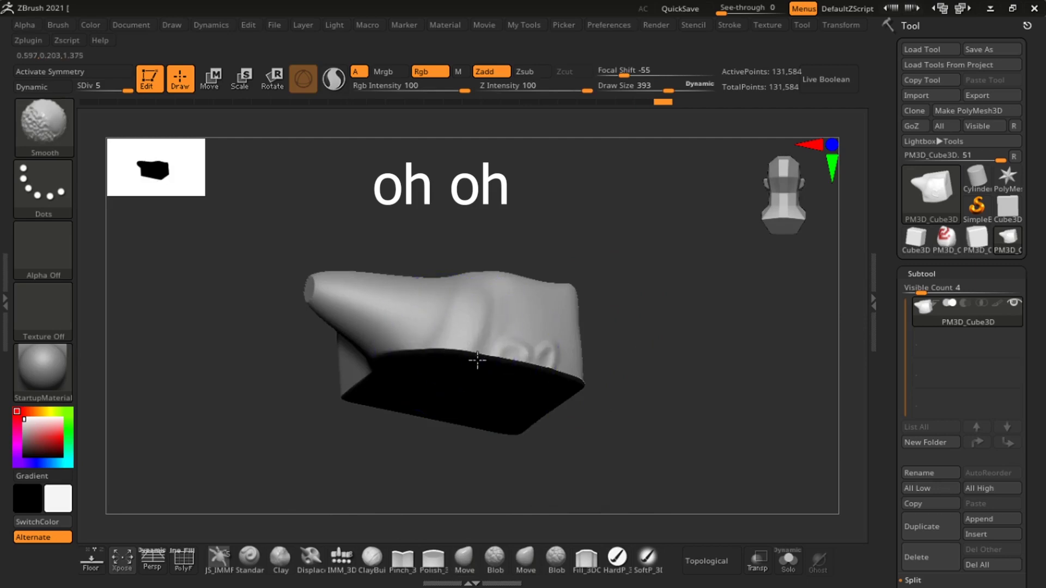
mouse_move(478, 360)
right_mouse_down()
mouse_move(516, 378)
mouse_move(528, 401)
mouse_move(521, 357)
mouse_move(524, 450)
mouse_move(551, 320)
mouse_move(535, 394)
right_mouse_up()
left_click_drag(559, 376, 559, 324)
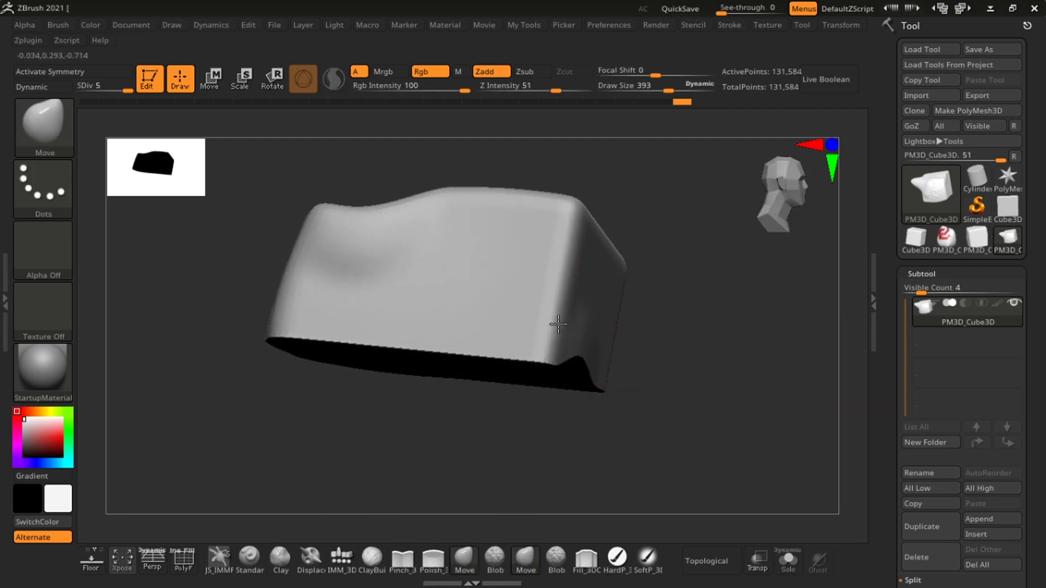
mouse_move(559, 388)
right_mouse_down("ctrl")
mouse_move(549, 338)
mouse_move(574, 315)
right_mouse_up("ctrl")
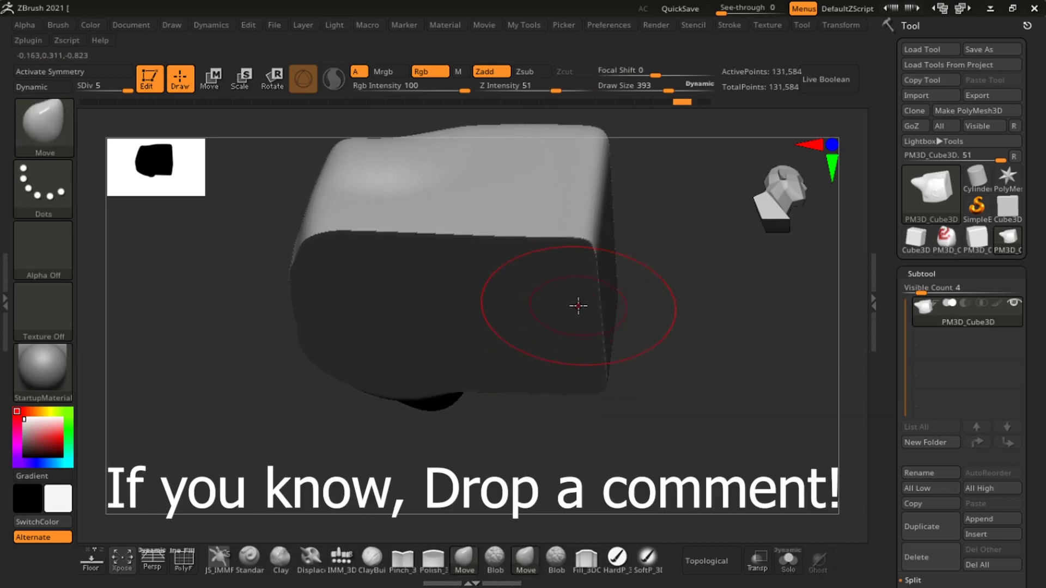
key("shift")
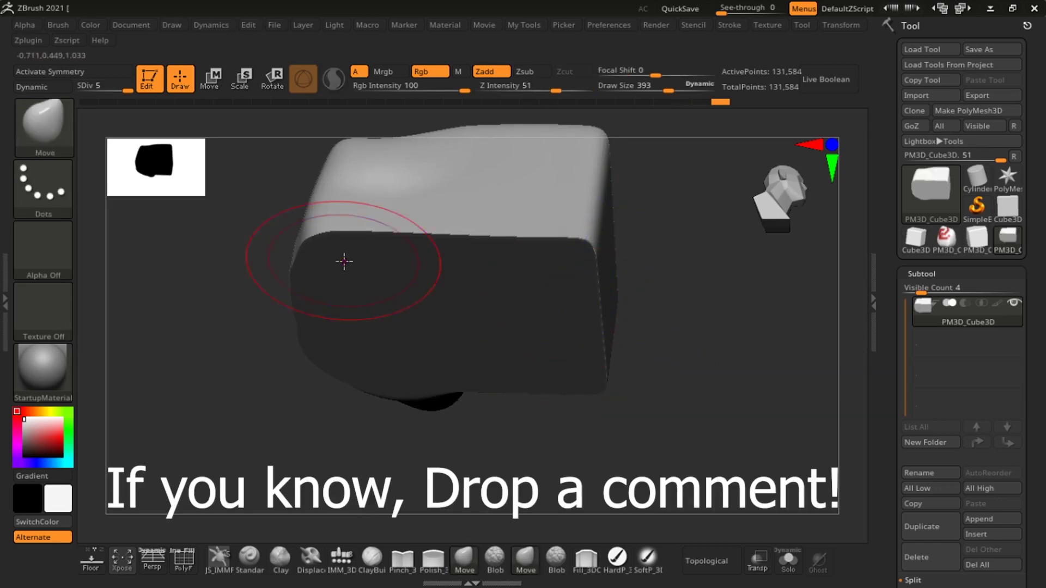
mouse_move(344, 262)
right_mouse_down()
mouse_move(407, 310)
mouse_move(505, 312)
mouse_move(439, 243)
mouse_move(485, 393)
mouse_move(484, 435)
mouse_move(496, 374)
mouse_move(465, 402)
mouse_move(468, 370)
mouse_move(403, 385)
mouse_move(465, 381)
mouse_move(352, 327)
mouse_move(444, 310)
mouse_move(498, 392)
mouse_move(535, 413)
mouse_move(481, 345)
mouse_move(580, 331)
mouse_move(542, 376)
mouse_move(549, 320)
right_mouse_up()
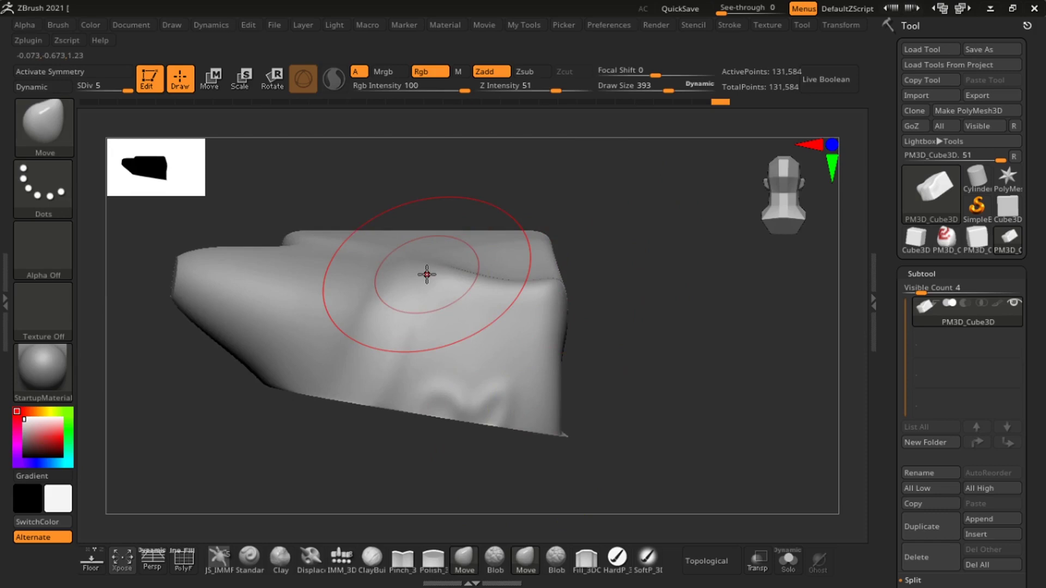
mouse_move(427, 274)
right_mouse_down()
mouse_move(402, 253)
mouse_move(443, 234)
mouse_move(387, 331)
mouse_move(551, 290)
mouse_move(583, 227)
right_mouse_up()
key("ctrl")
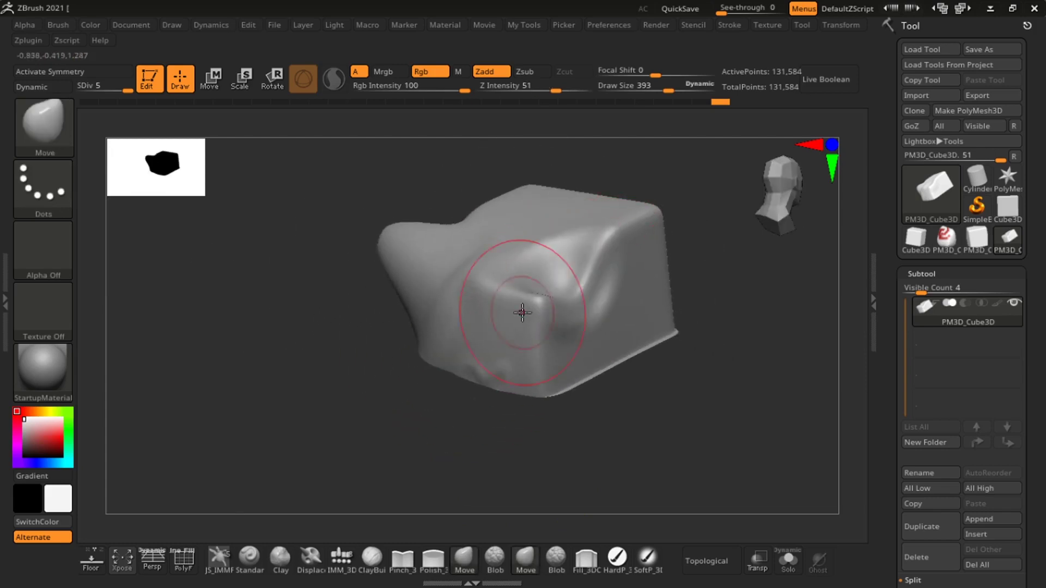
key("ctrl")
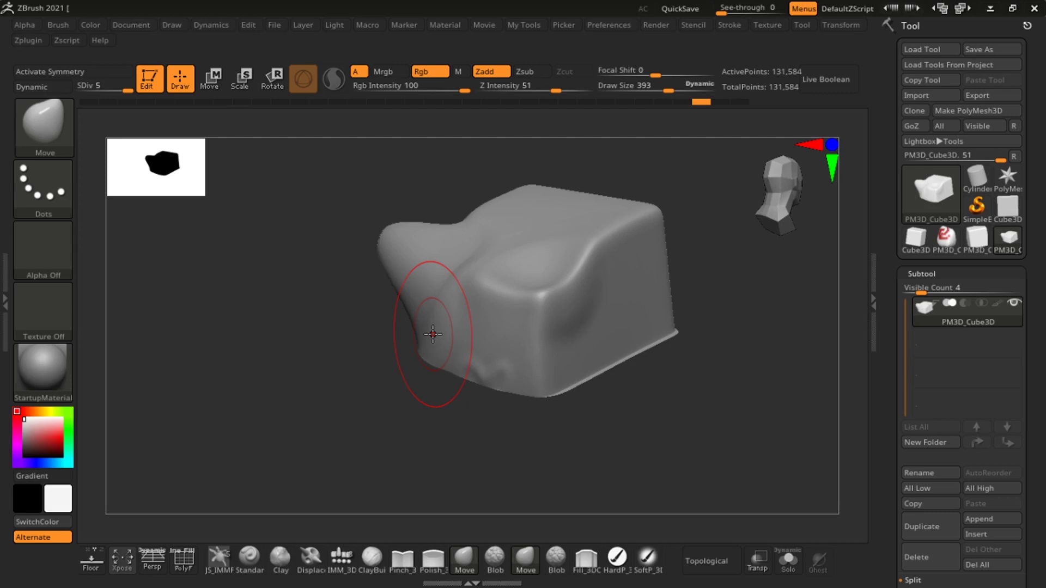
mouse_move(512, 228)
right_mouse_down()
mouse_move(602, 299)
mouse_move(551, 322)
mouse_move(551, 280)
mouse_move(521, 411)
right_mouse_up()
mouse_move(570, 380)
right_mouse_down()
mouse_move(563, 295)
mouse_move(583, 374)
mouse_move(572, 299)
mouse_move(579, 402)
mouse_move(544, 377)
mouse_move(558, 432)
mouse_move(496, 376)
mouse_move(573, 384)
mouse_move(554, 402)
mouse_move(561, 406)
mouse_move(588, 392)
mouse_move(495, 381)
right_mouse_up()
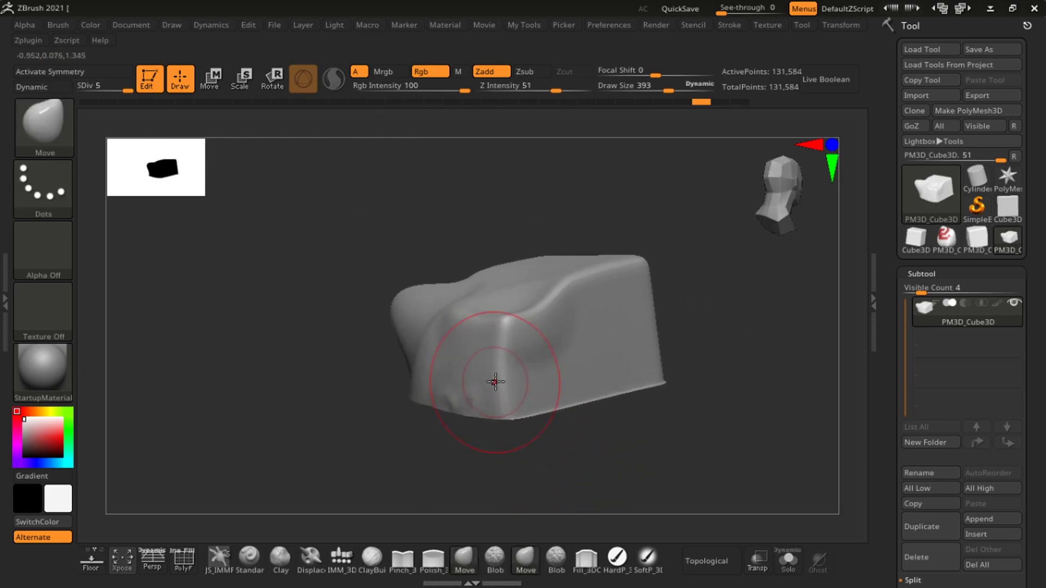